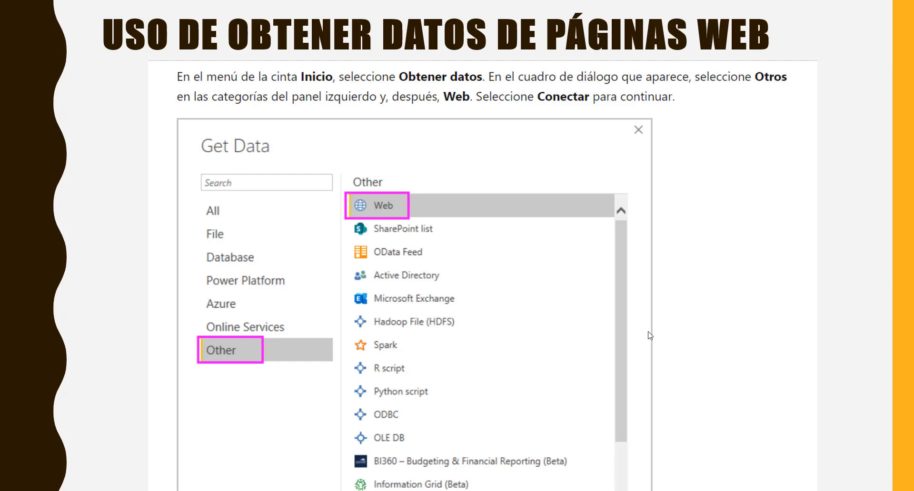
click(700, 309)
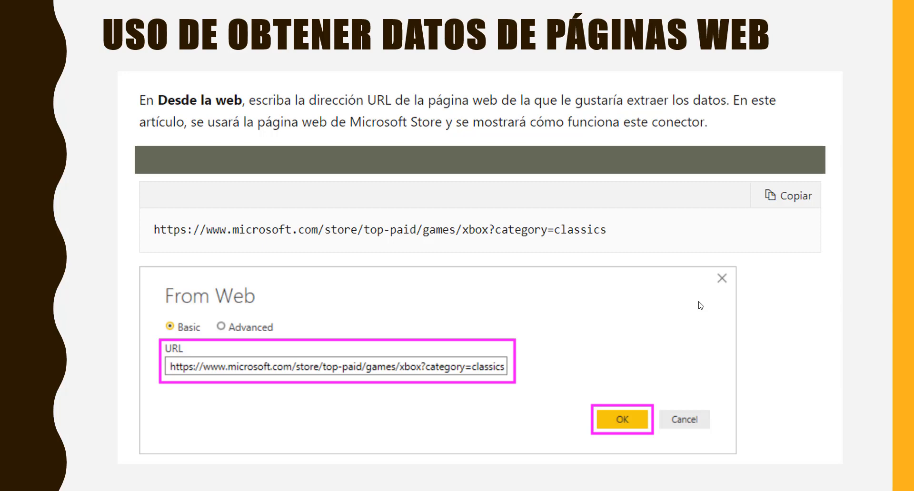
click(700, 305)
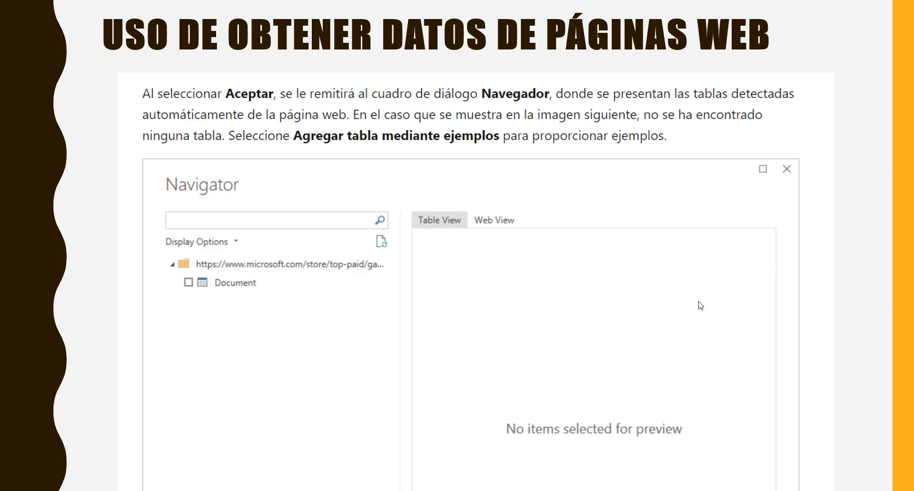
click(700, 306)
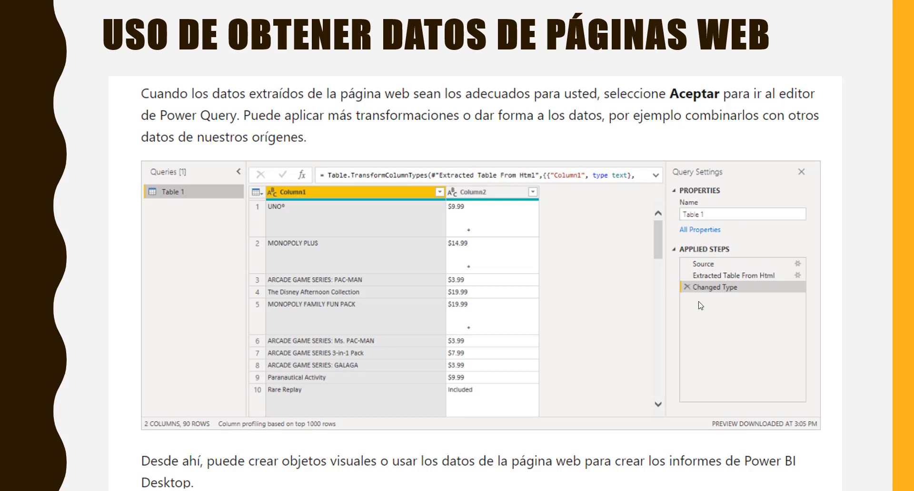
click(701, 305)
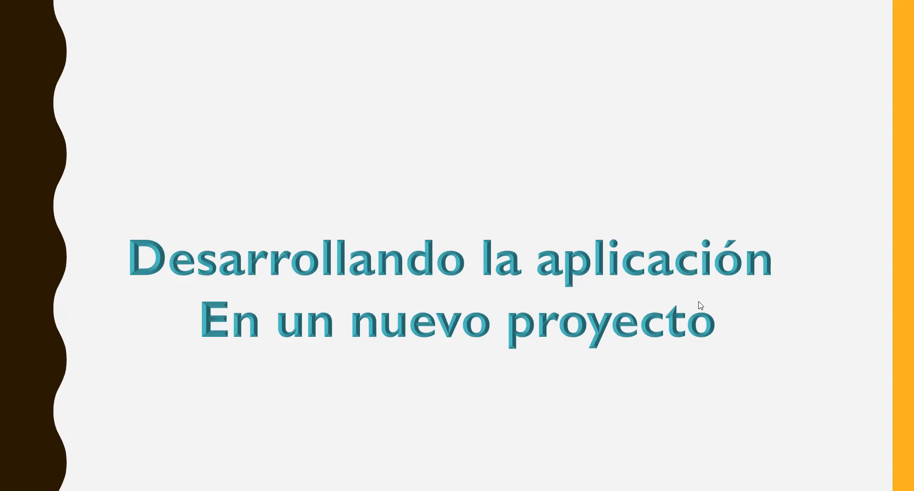
key(alt+Tab)
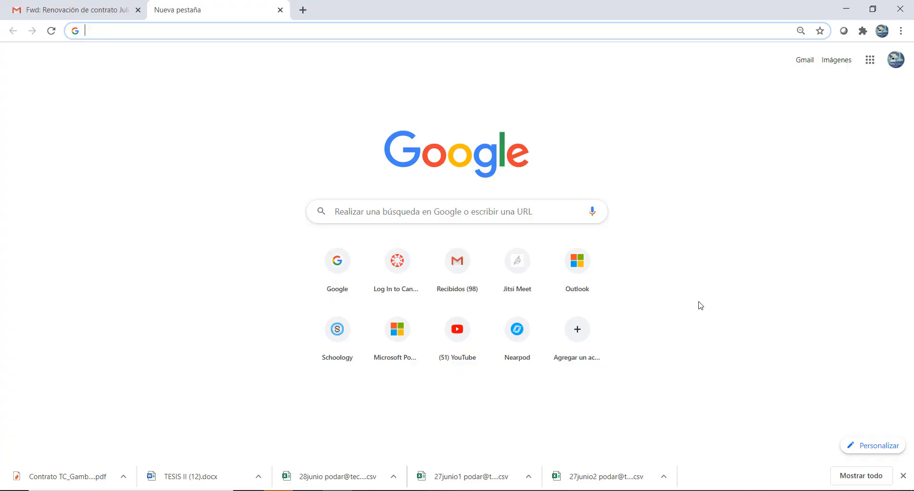
click(137, 31)
text(https://es.wikipedia.org/wiki/Liga_de_Campeones_de_la_UEFA)
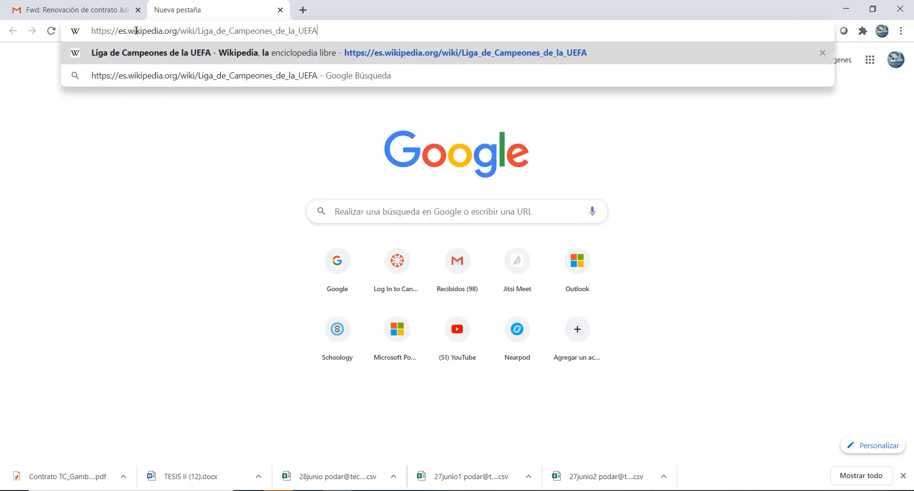
key(Return)
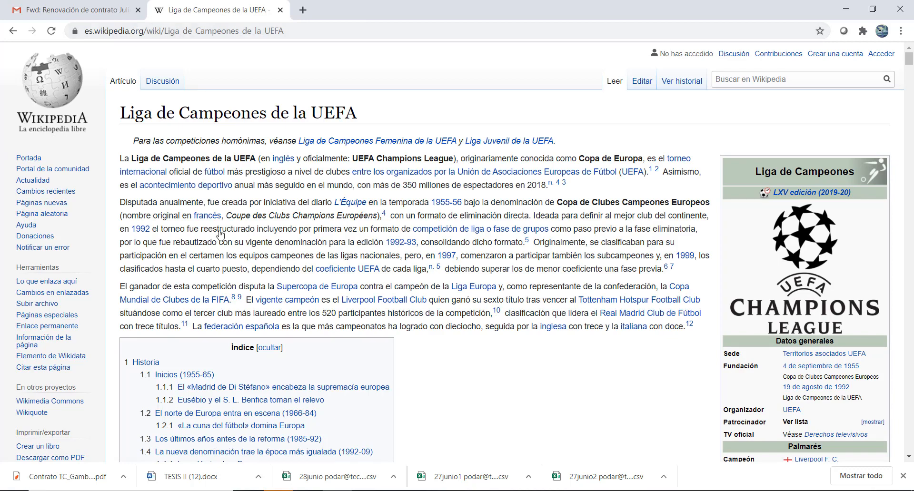
Look through the article from its index and history sections down to the table of past finals
scroll(296, 244, down, 10)
scroll(298, 243, down, 8)
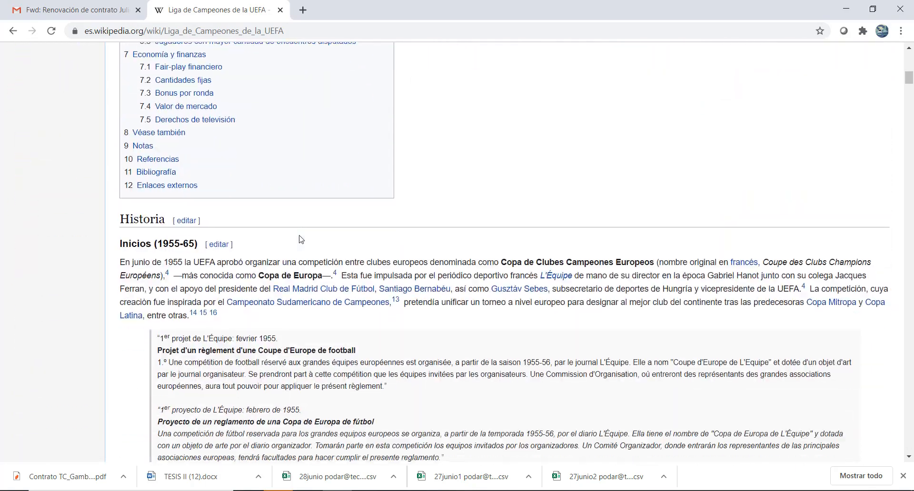
scroll(300, 238, up, 6)
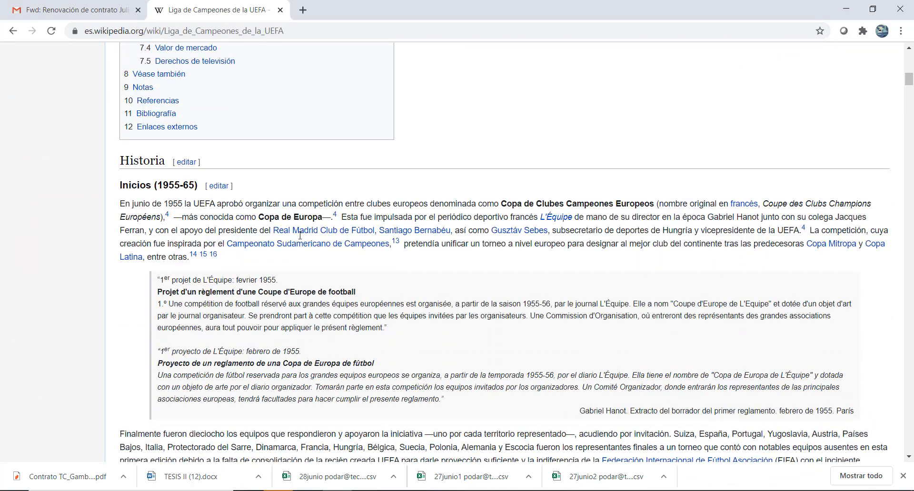
scroll(299, 240, up, 10)
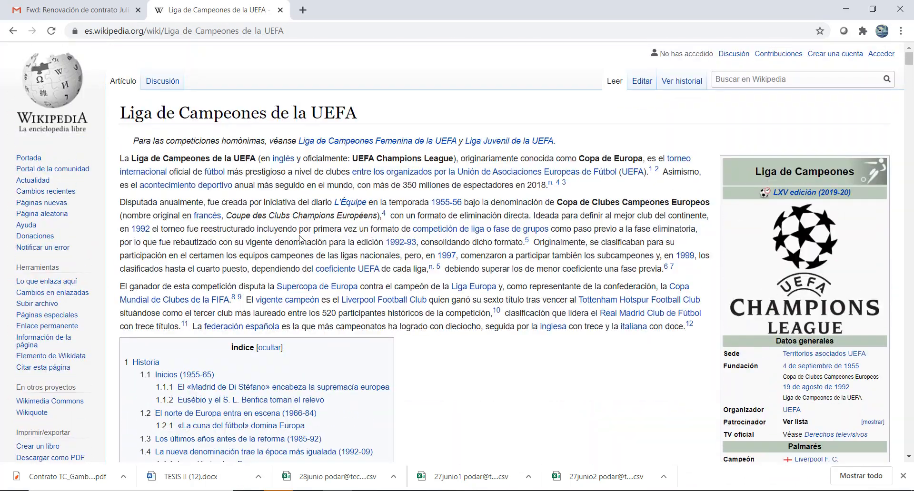
scroll(300, 239, down, 15)
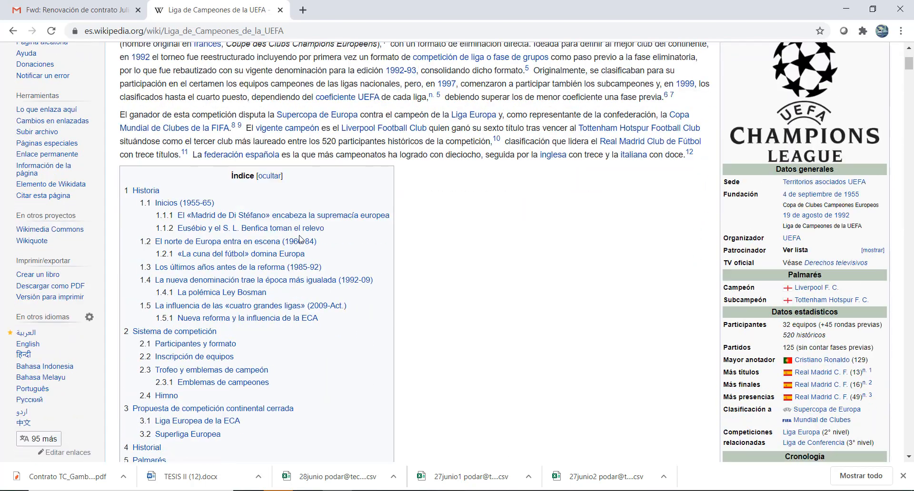
scroll(300, 239, down, 10)
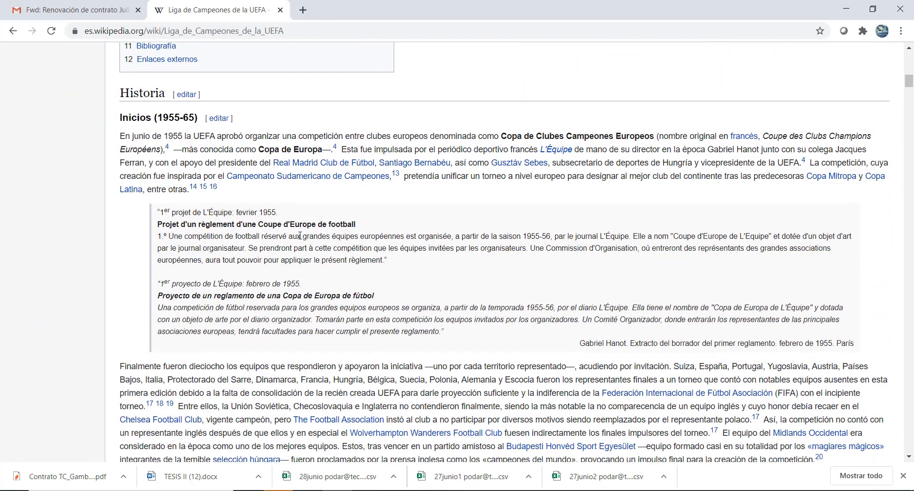
scroll(299, 239, down, 10)
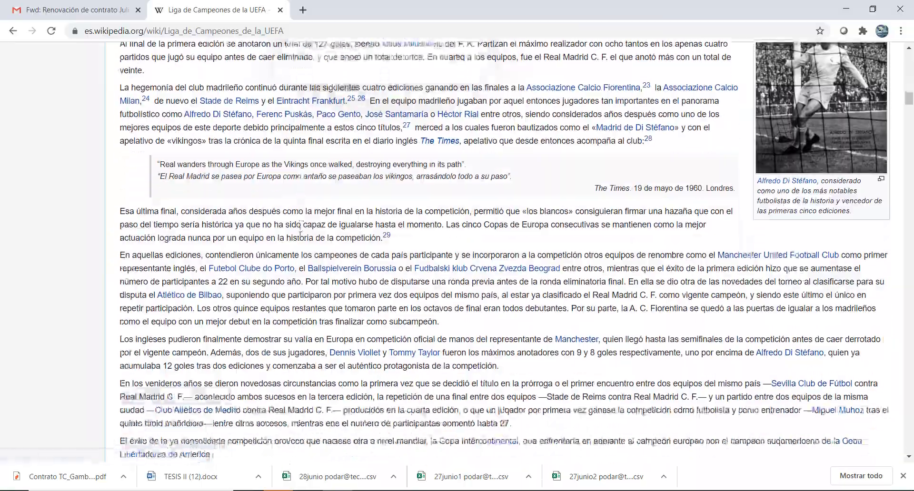
scroll(299, 234, down, 10)
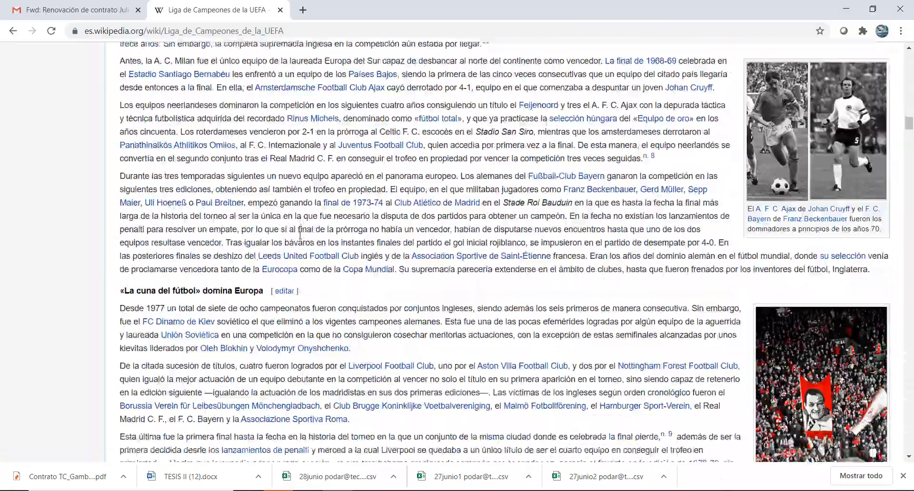
scroll(299, 236, down, 10)
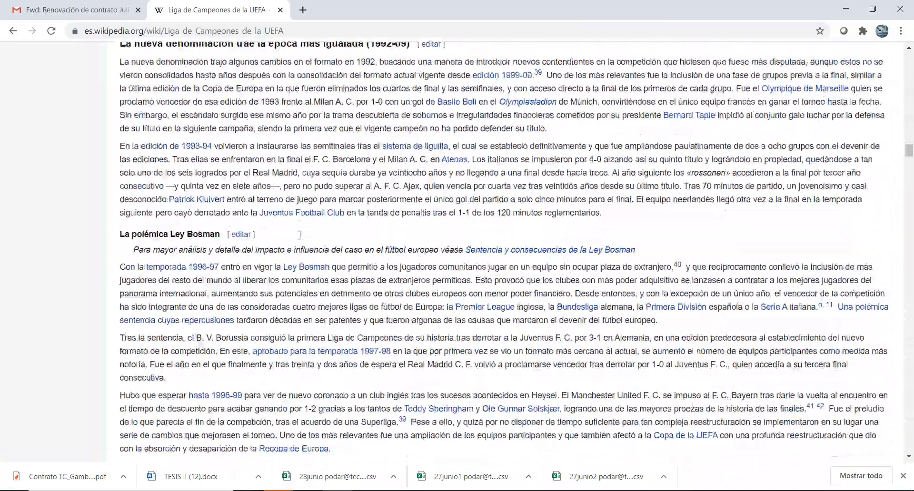
scroll(300, 236, down, 10)
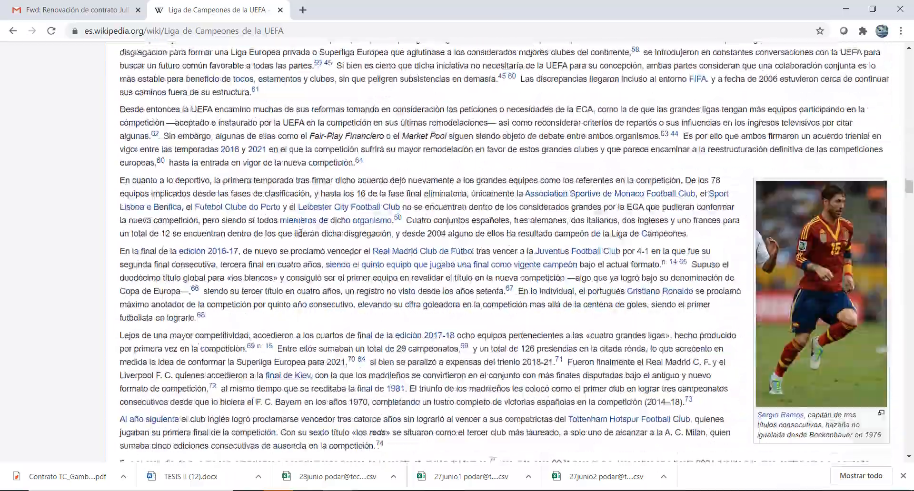
scroll(299, 236, down, 15)
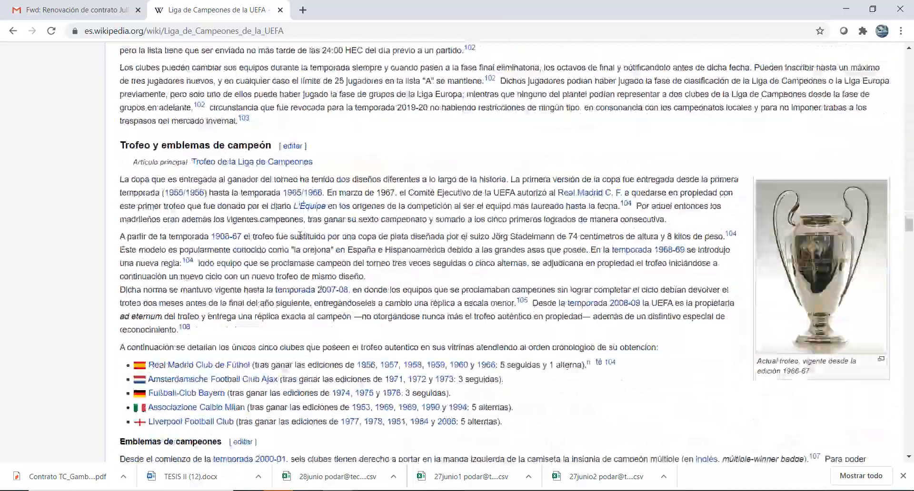
scroll(300, 236, down, 12)
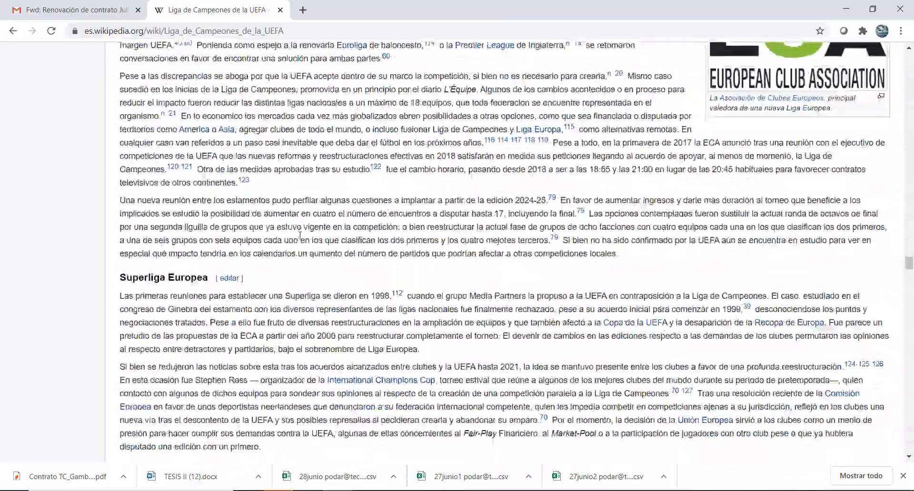
scroll(301, 239, down, 1)
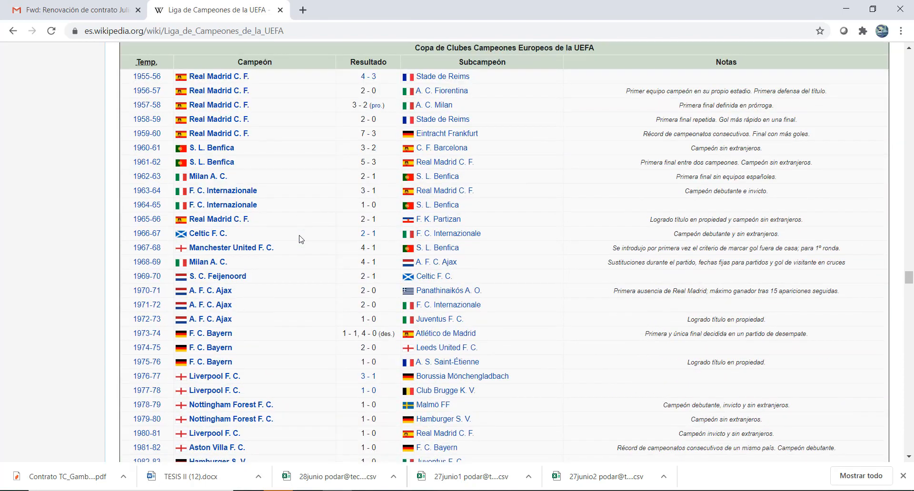
Examine the article's Historial, Palmarés and Títulos por país tables as candidate data to import
scroll(301, 239, up, 3)
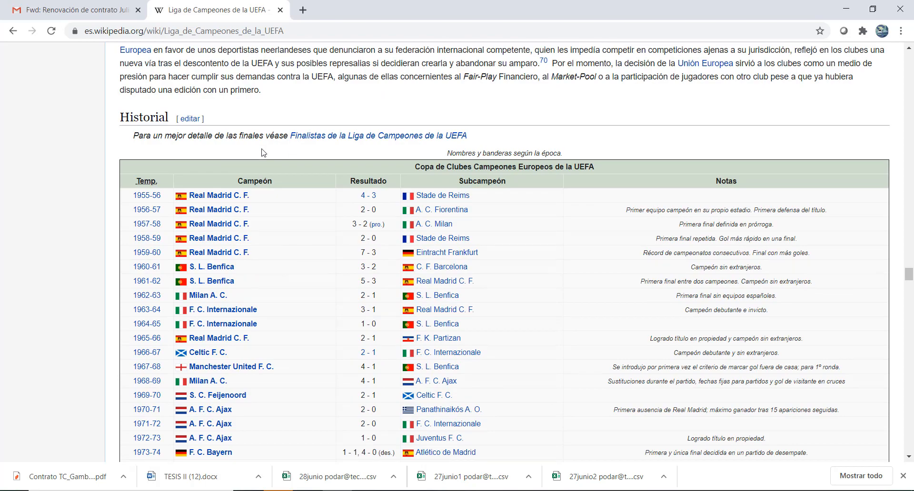
scroll(232, 276, down, 3)
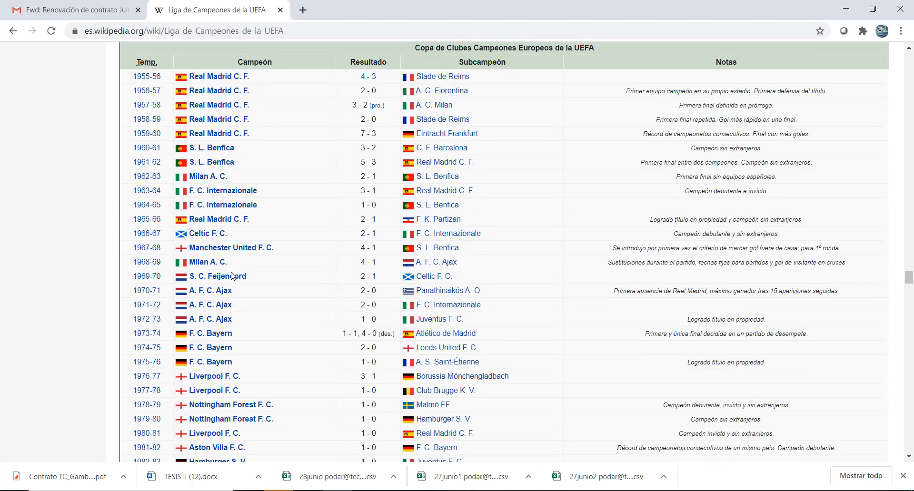
scroll(232, 276, down, 20)
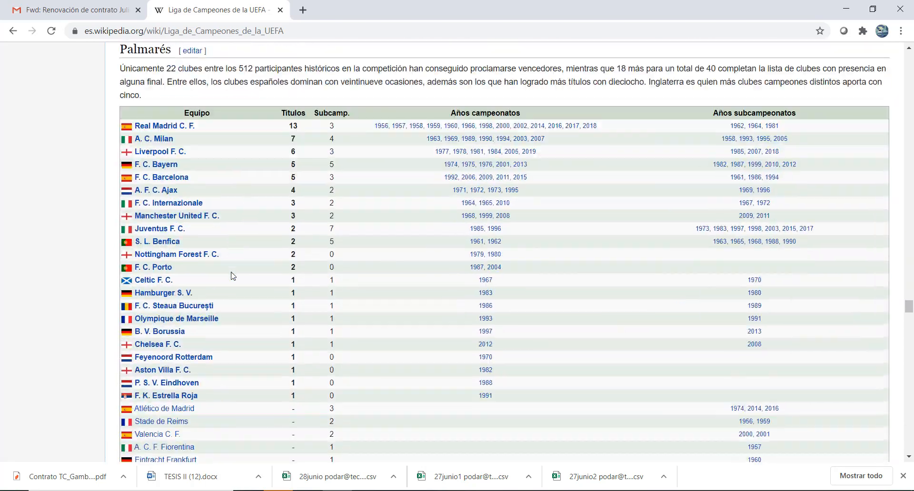
scroll(232, 276, up, 2)
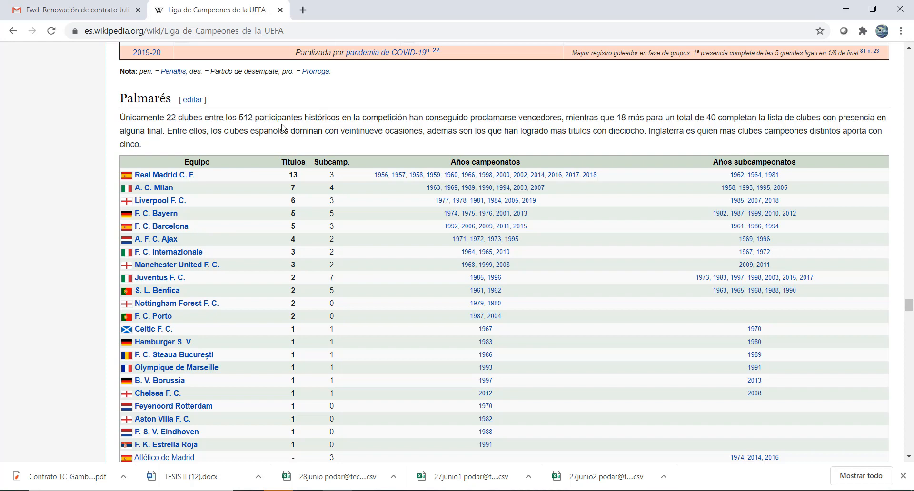
scroll(362, 267, down, 3)
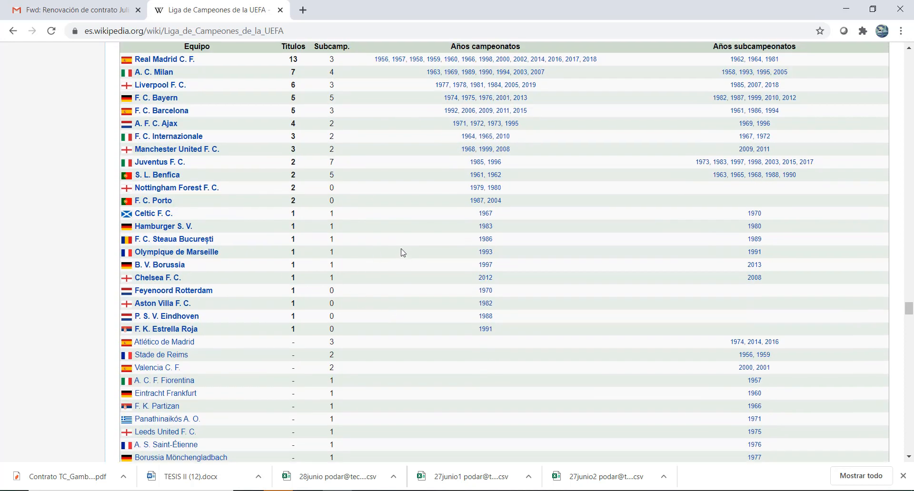
scroll(402, 251, up, 3)
scroll(445, 265, down, 10)
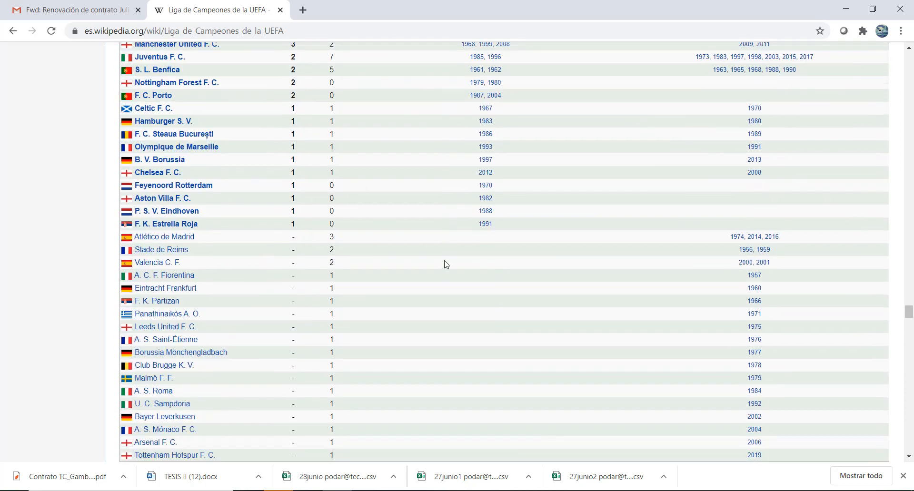
scroll(446, 265, down, 2)
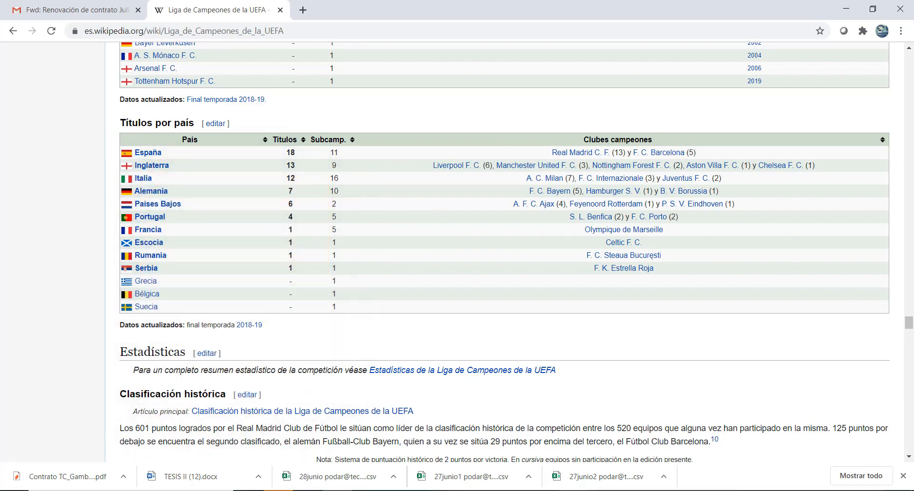
click(603, 490)
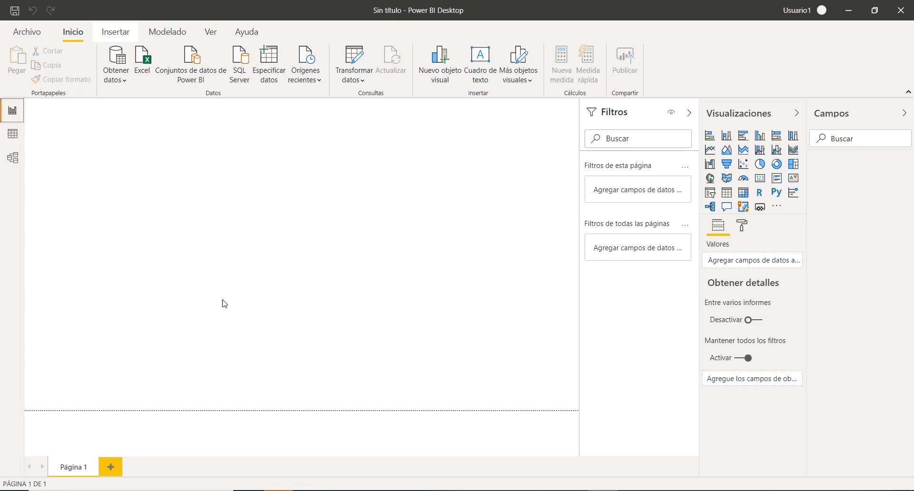
click(114, 33)
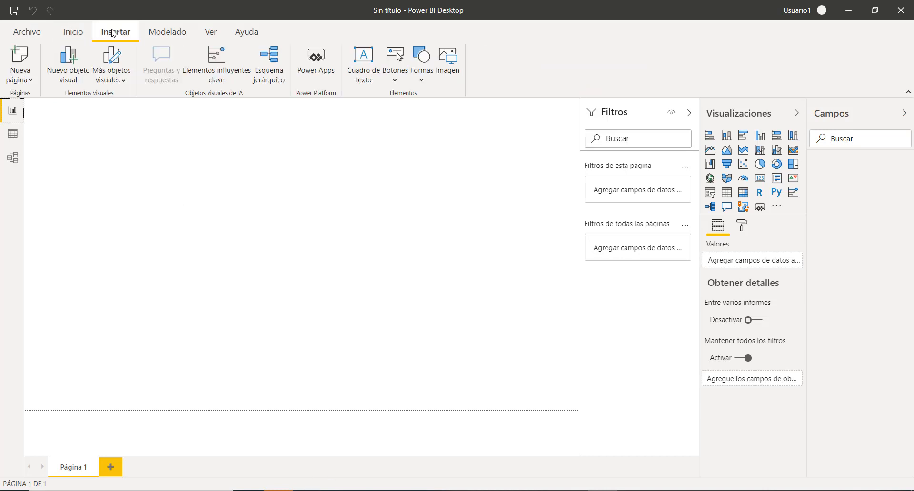
click(72, 32)
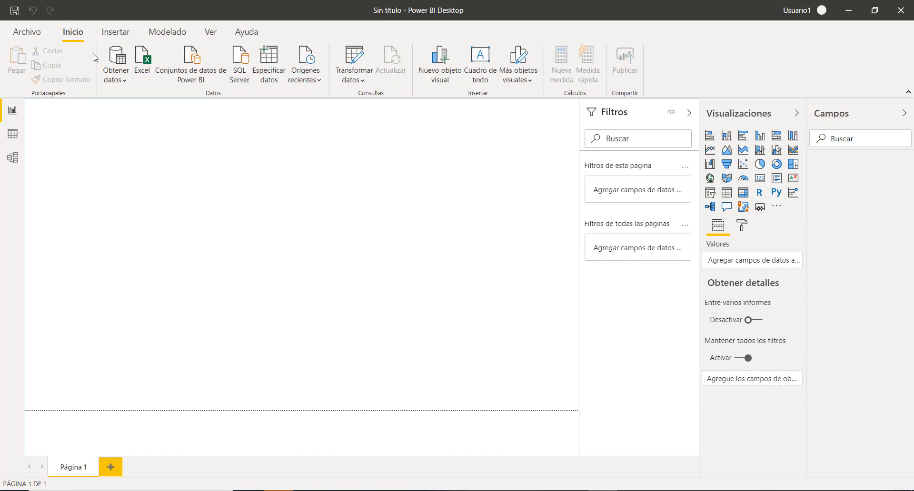
click(119, 80)
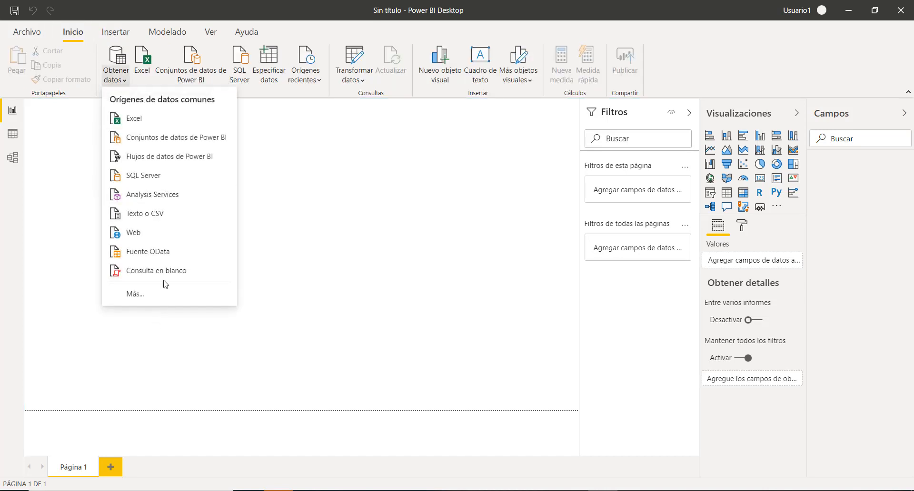
click(134, 239)
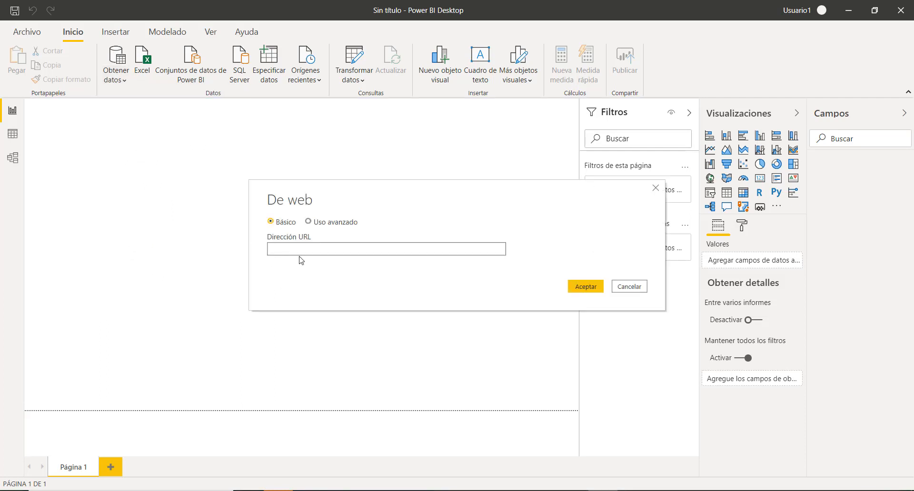
text(https://es.wikipedia.org/wiki/Liga_de_Campeones_de_la_UEFA)
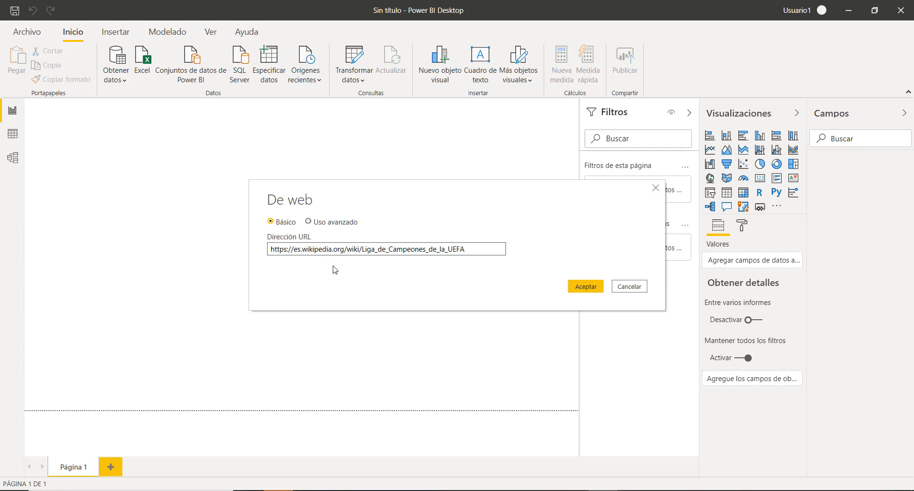
click(598, 290)
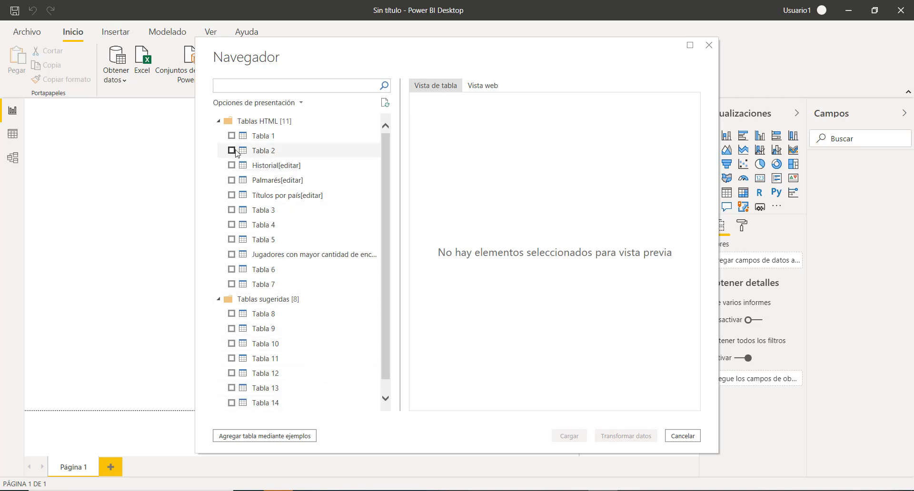
Preview Tabla 2, Tabla 1, Tabla 3 and Tabla 4 in the list of HTML tables, leaving none of them selected
click(232, 151)
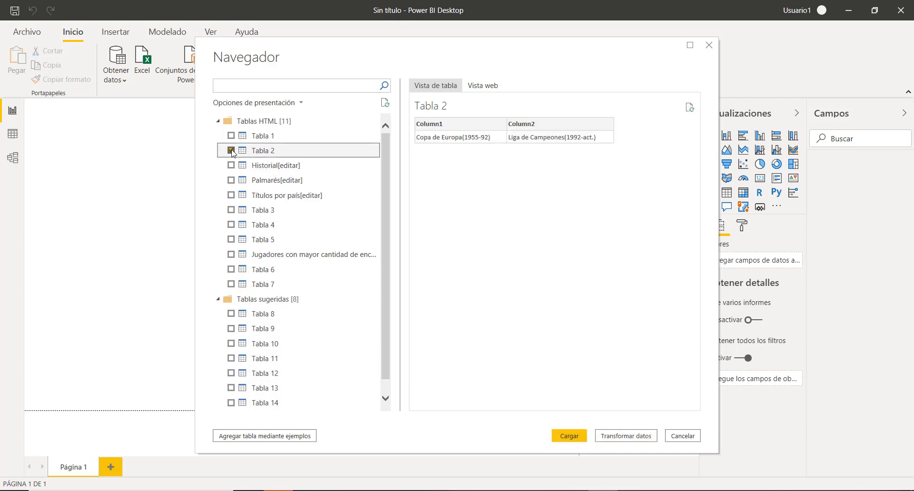
click(231, 136)
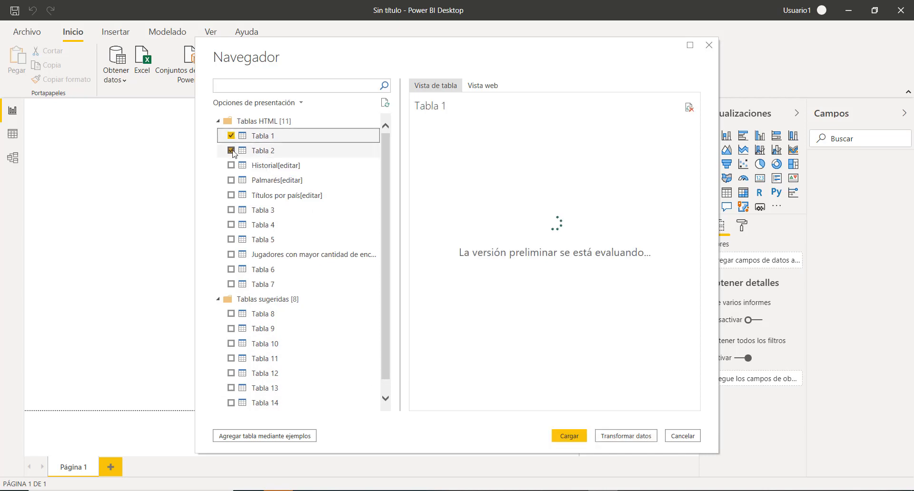
click(233, 151)
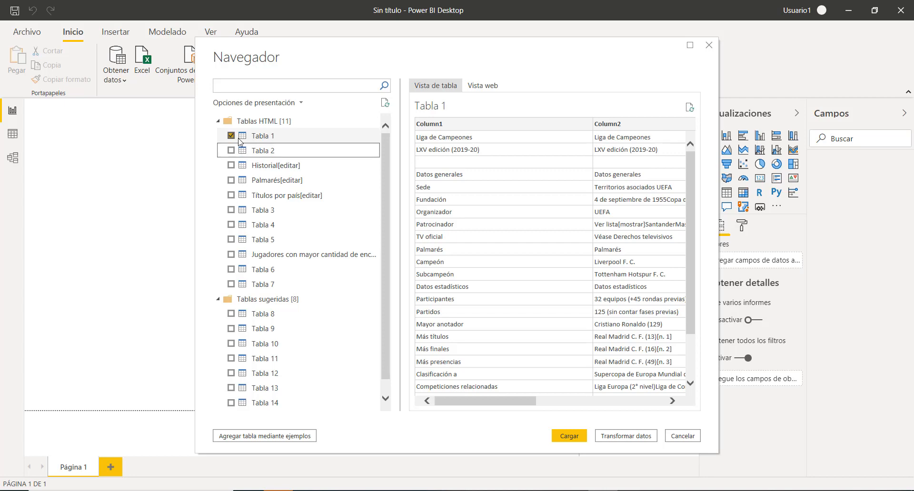
click(231, 136)
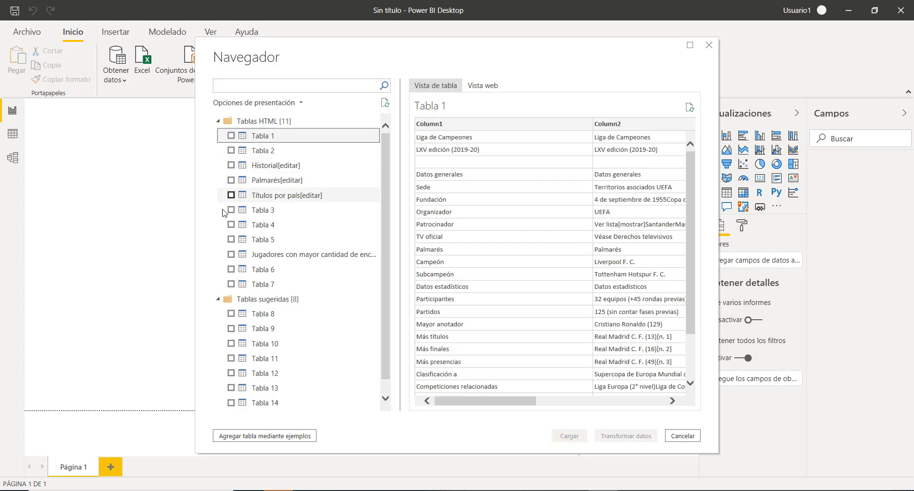
click(257, 214)
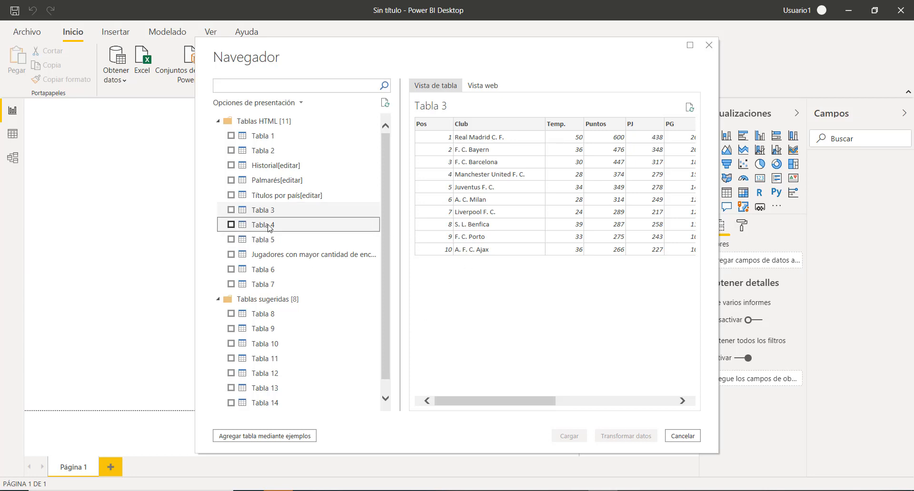
click(269, 227)
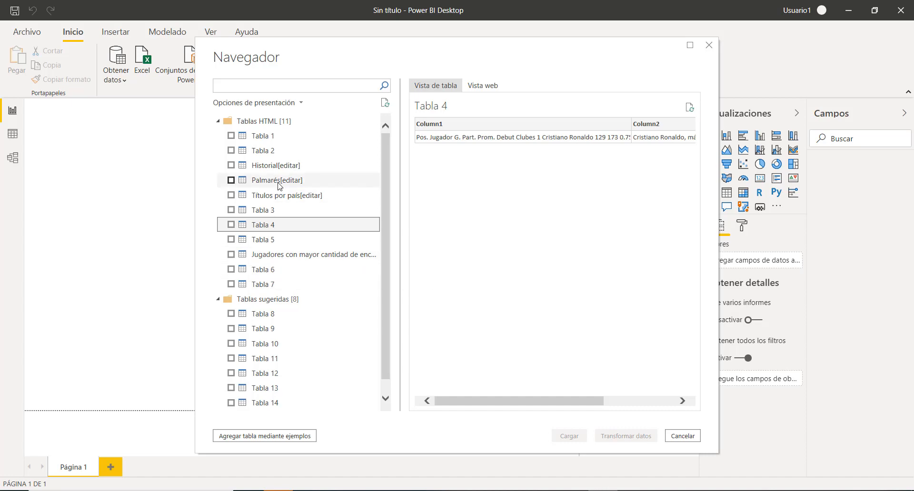
Preview the Títulos por país[editar] table and load it into the project
click(278, 197)
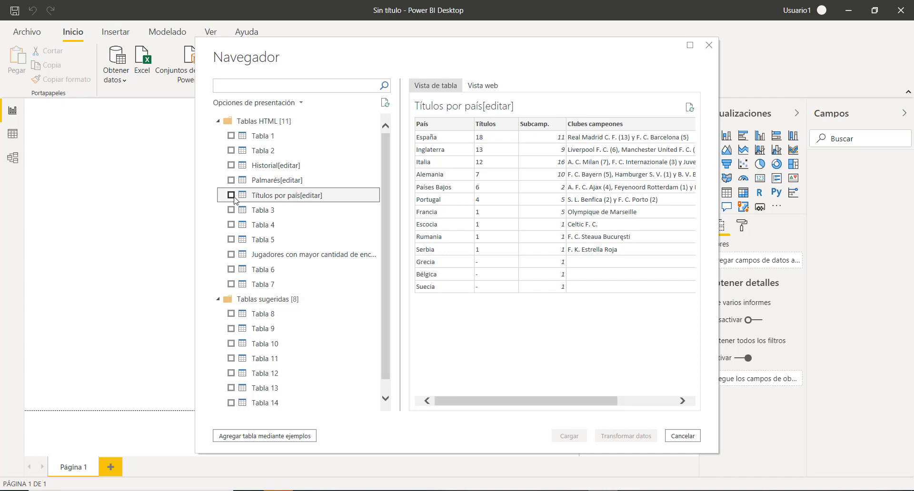
click(232, 196)
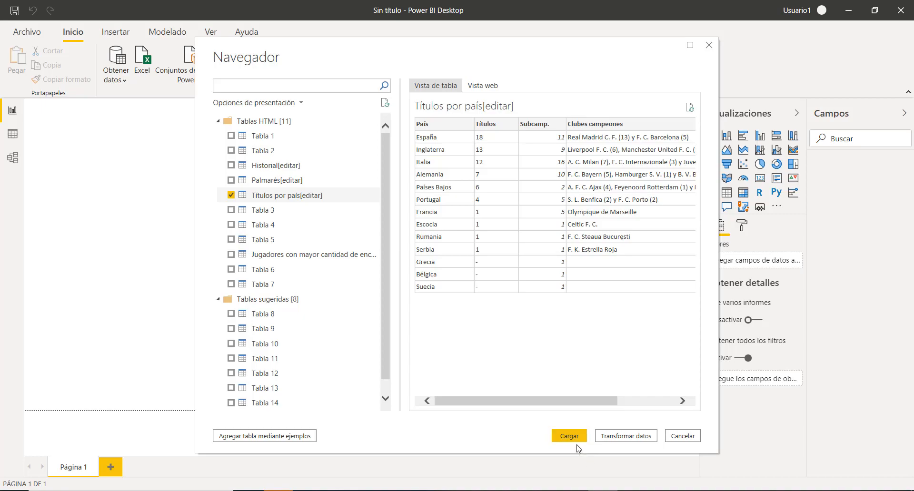
key(alt+Tab)
key(alt+Tab)
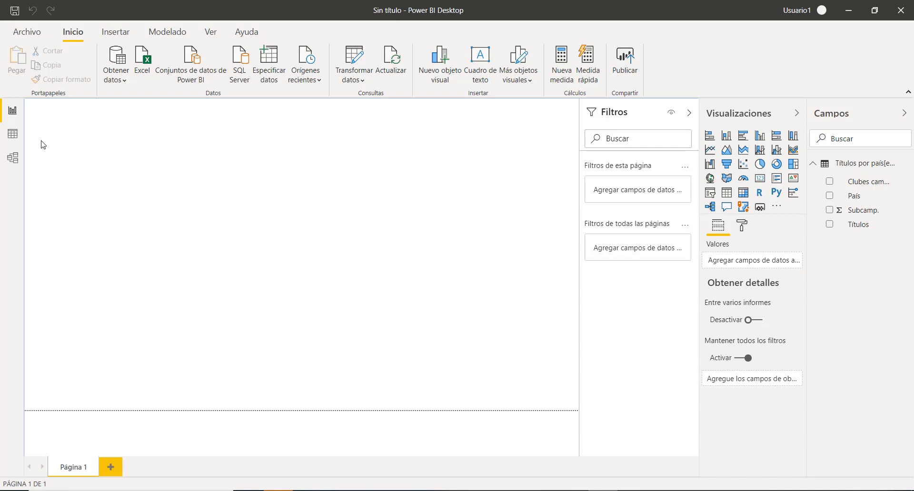
View the loaded table in data view, focusing on the Clubes campeones column, and look at its query in the Power Query Editor
click(21, 137)
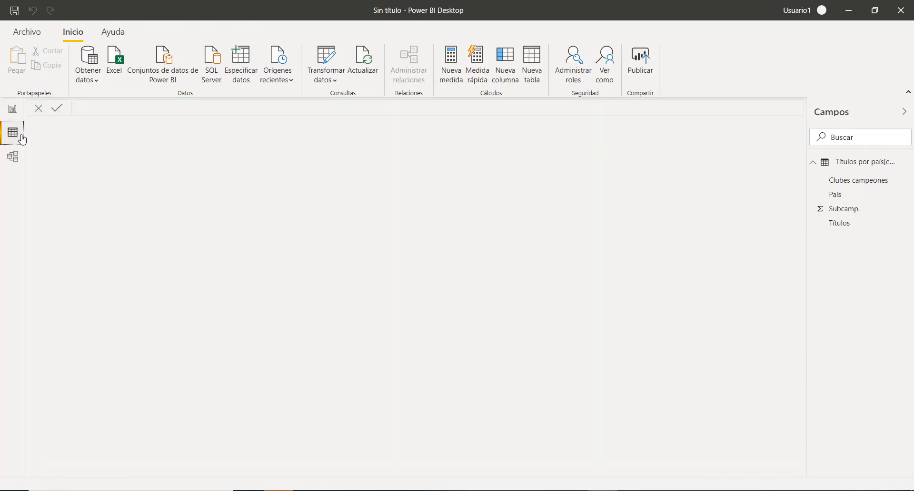
click(885, 181)
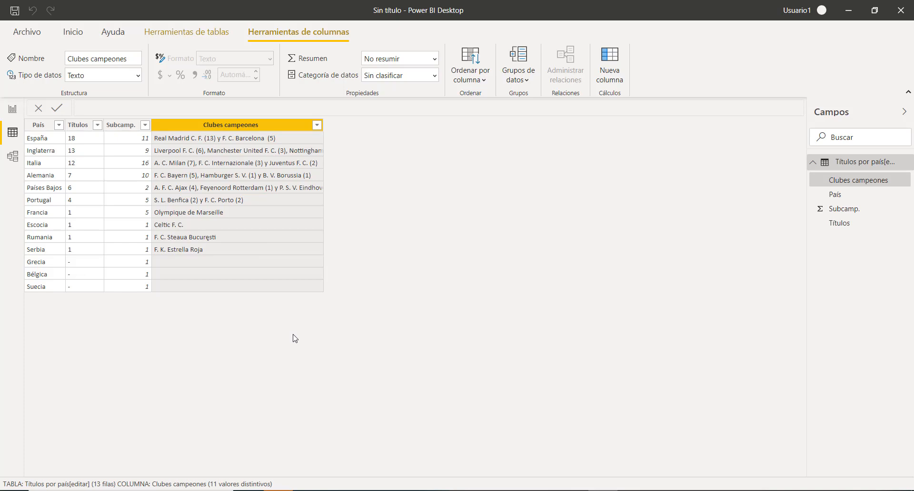
click(79, 37)
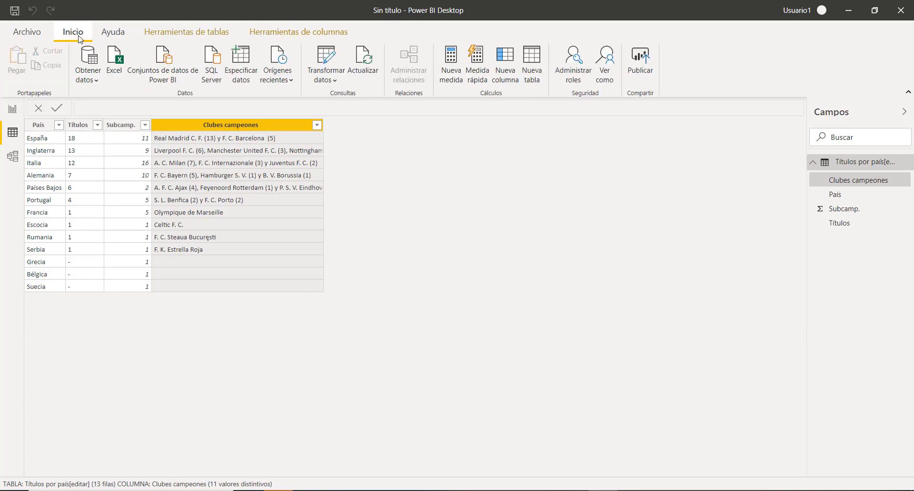
click(331, 62)
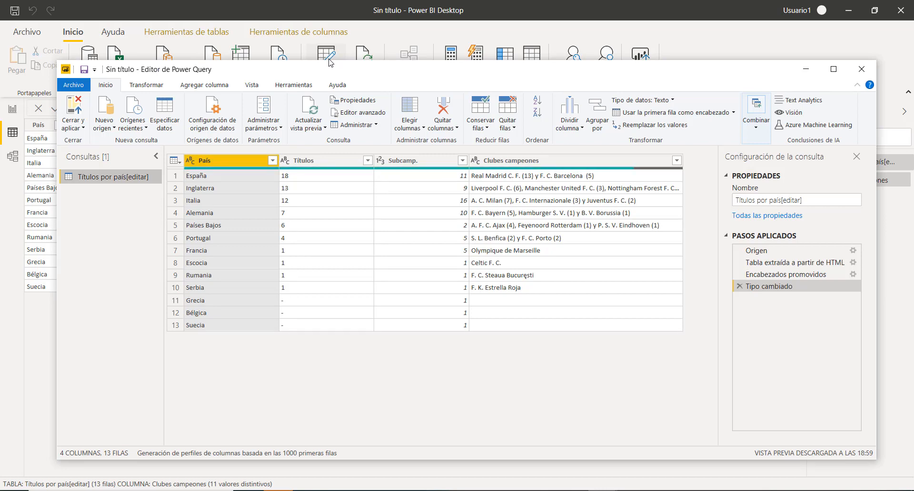
key(alt+F4)
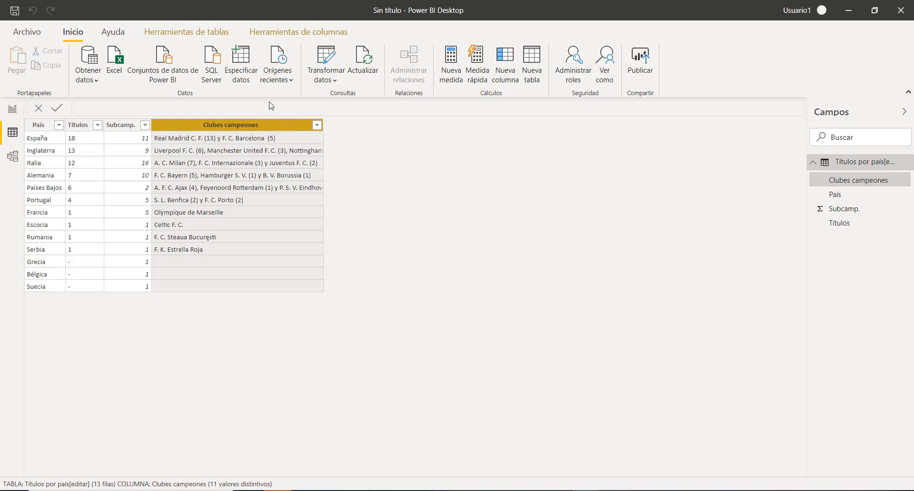
In the Power Query Editor, split the Clubes campeones column at each occurrence of the custom delimiter "y"
click(331, 60)
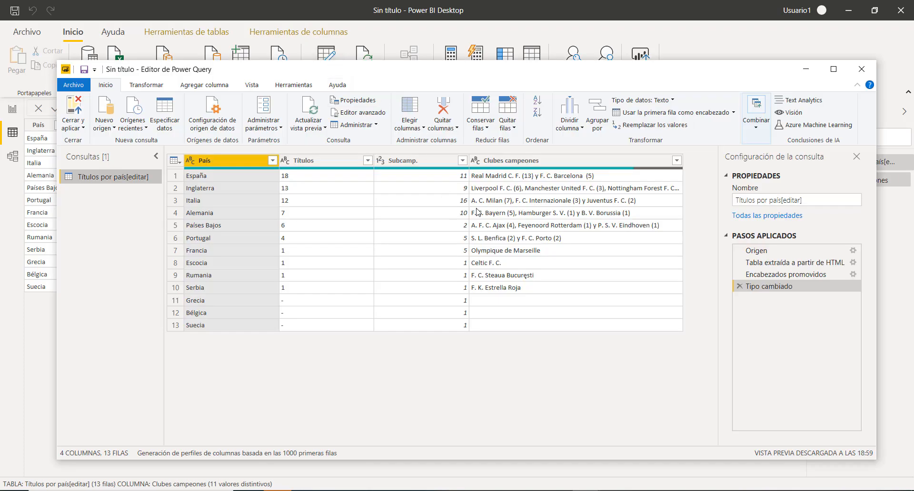
click(514, 162)
click(576, 122)
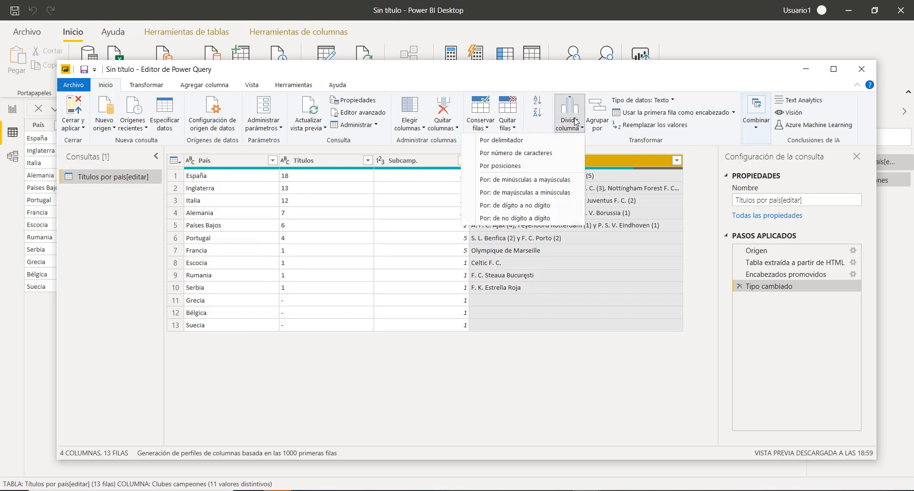
click(503, 140)
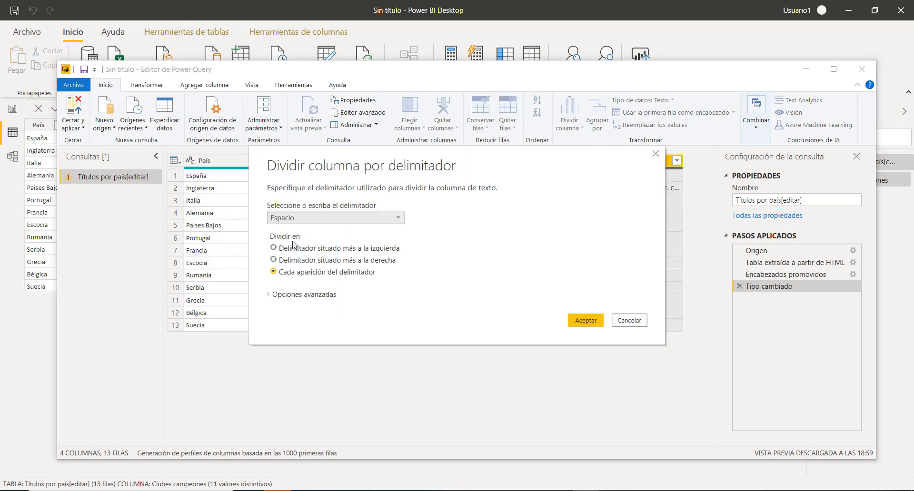
click(398, 219)
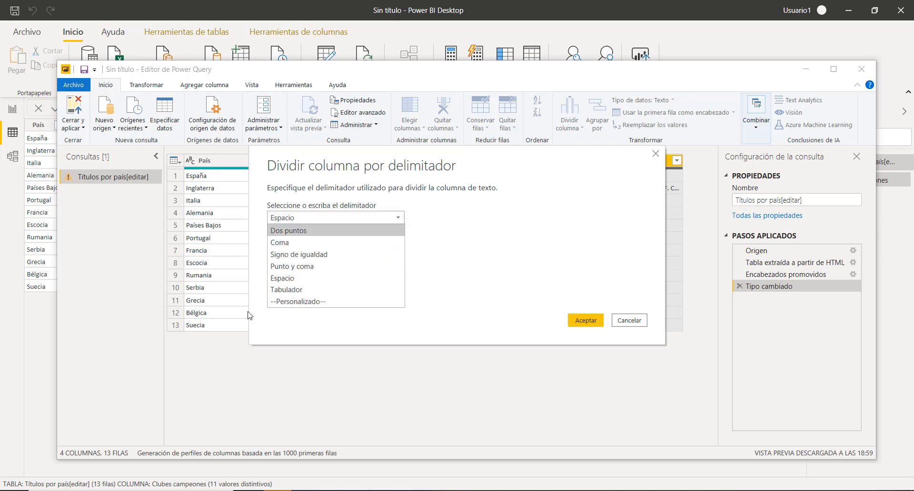
click(289, 302)
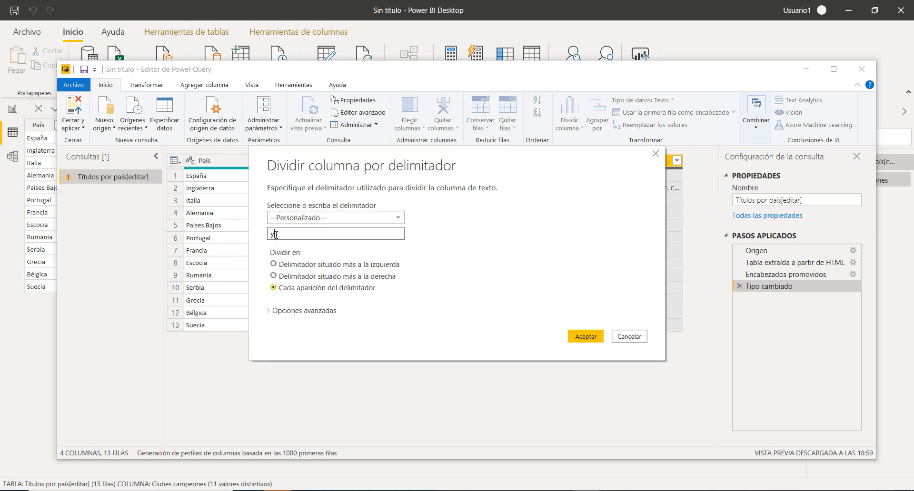
click(586, 337)
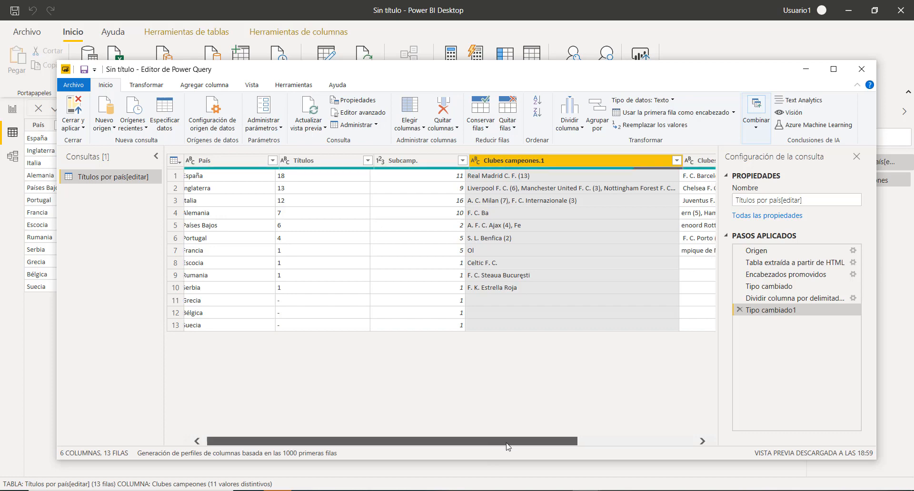
Split the Clubes campeones.1 column by comma at each occurrence of the delimiter
drag(492, 440, 623, 455)
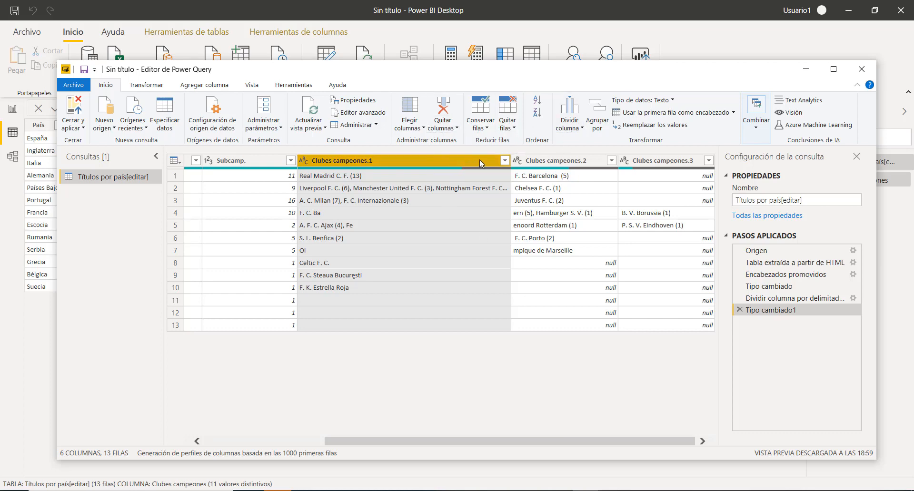
click(570, 112)
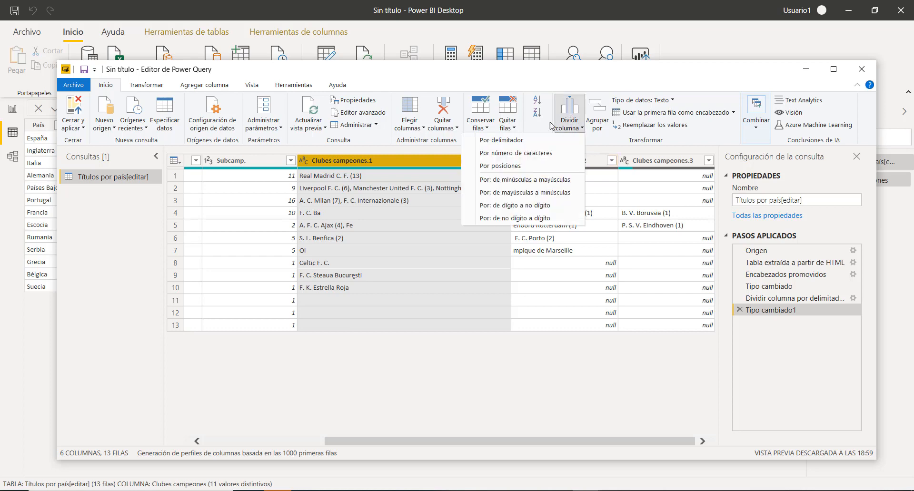
click(524, 141)
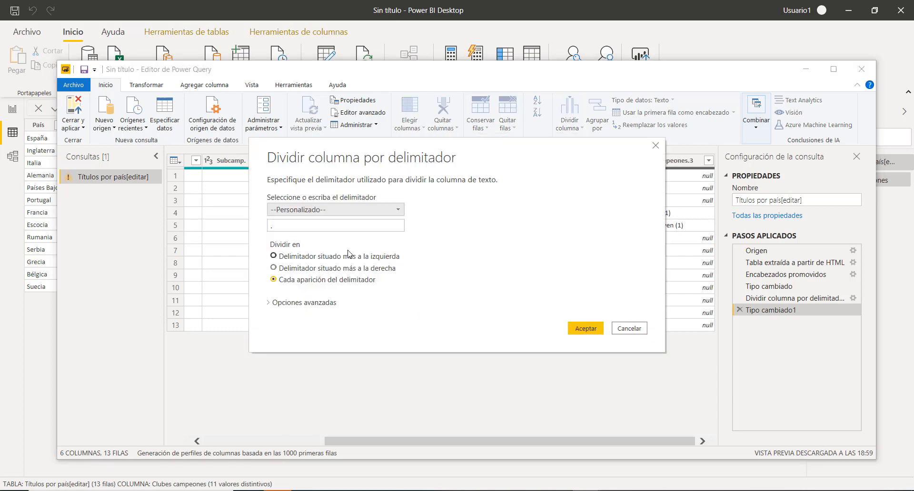
click(397, 210)
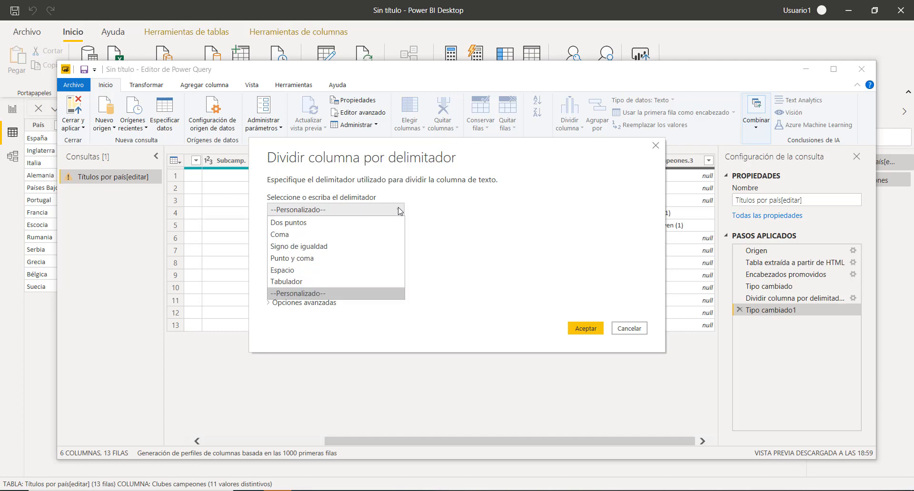
click(296, 235)
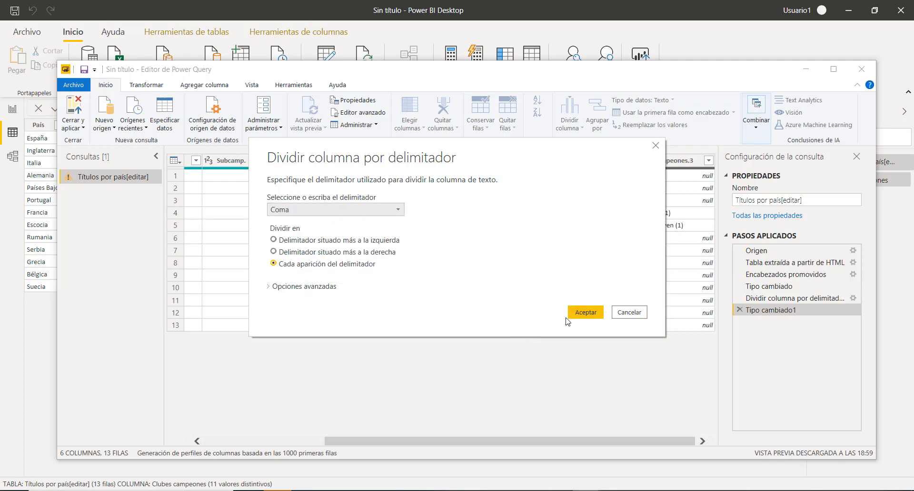
click(584, 328)
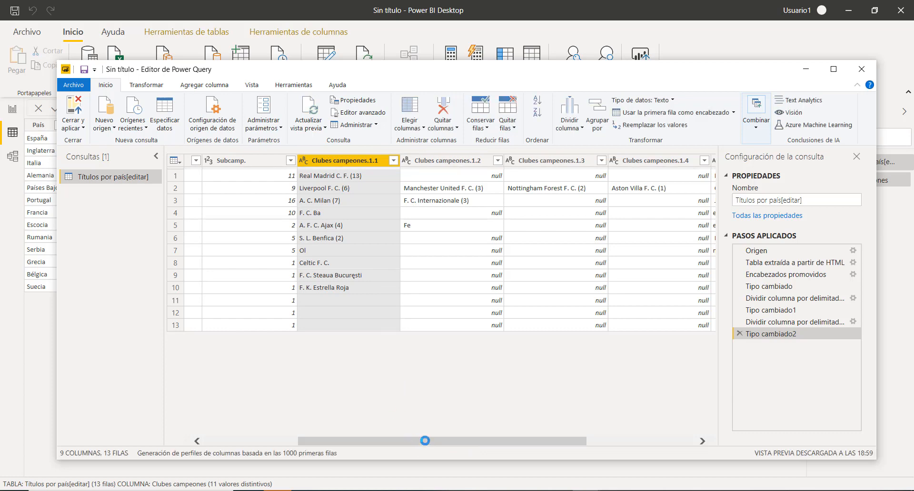
Unpivot the six club columns from Clubes campeones.1.1 through Clubes campeones.3
drag(411, 442, 551, 452)
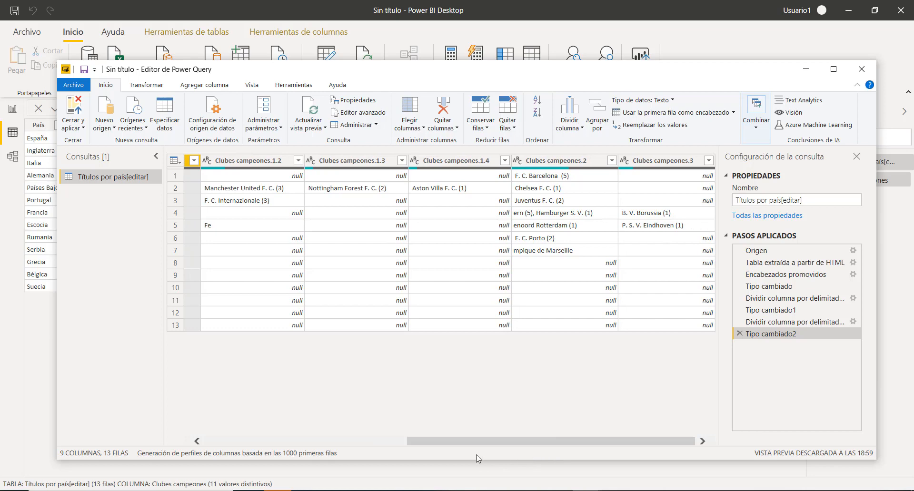
drag(497, 446, 330, 423)
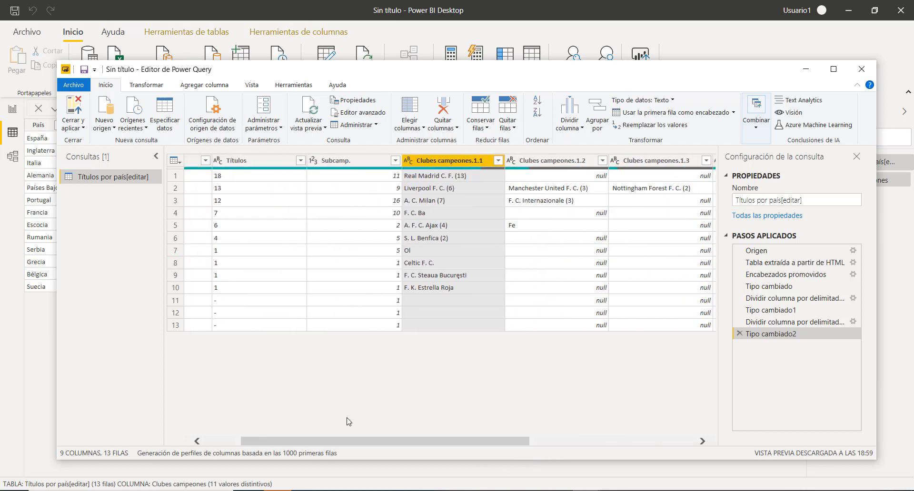
drag(378, 440, 496, 462)
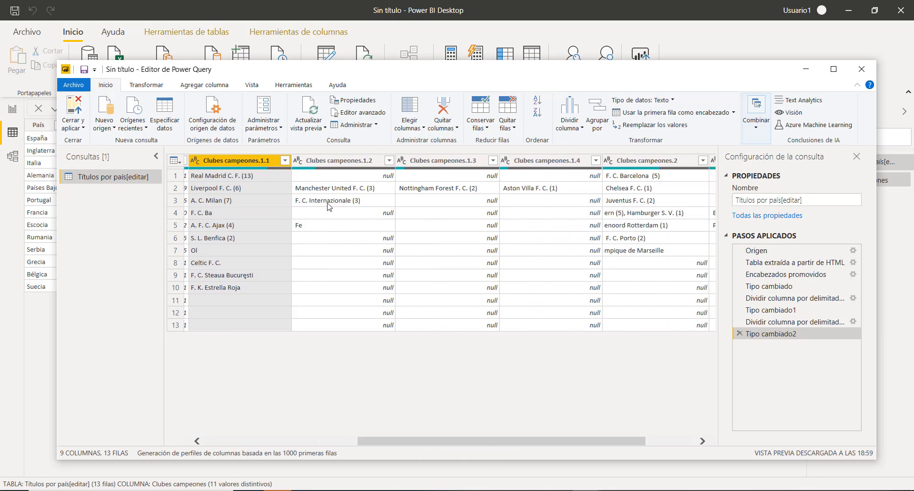
ctrl+click(356, 162)
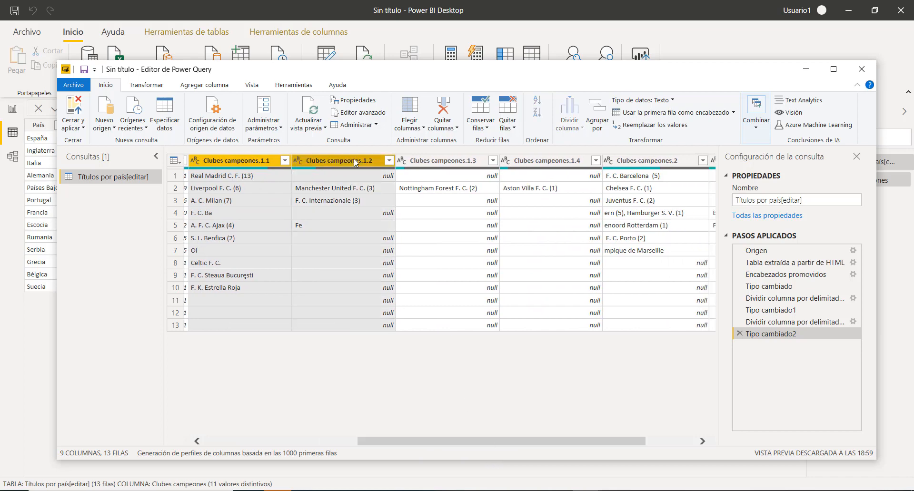
ctrl+click(443, 164)
ctrl+click(528, 162)
ctrl+click(622, 164)
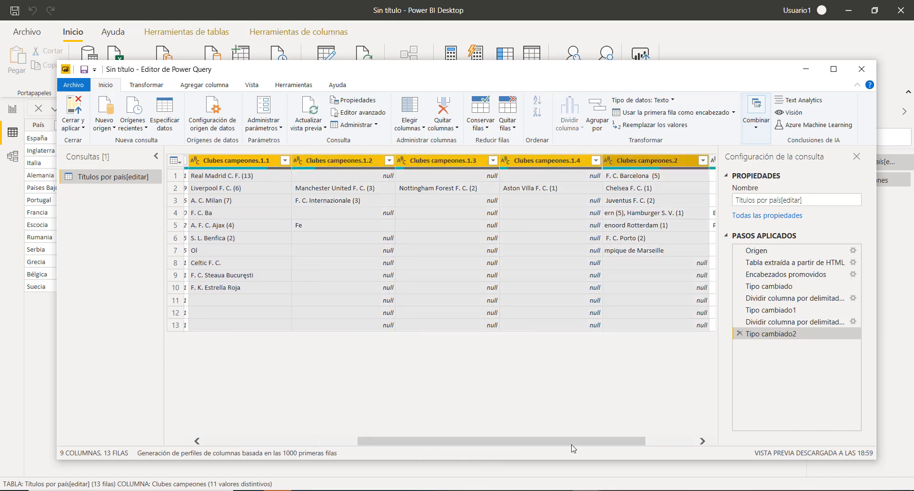
drag(575, 442, 625, 443)
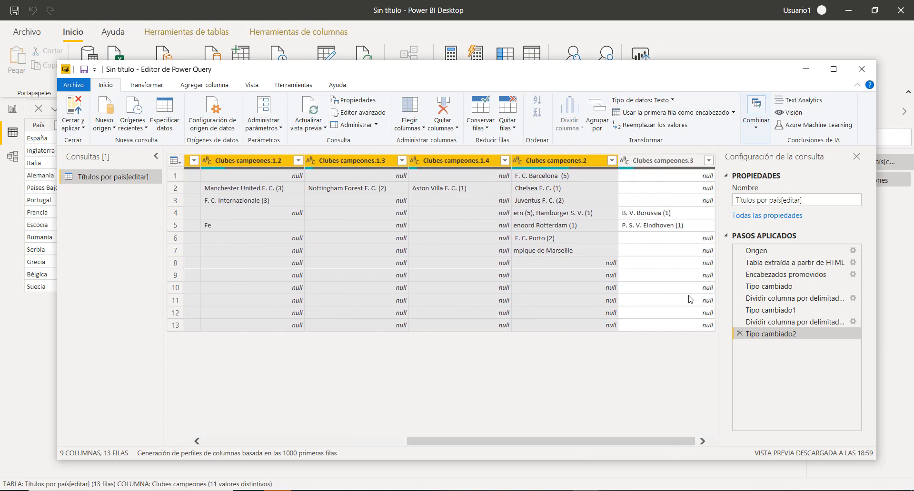
ctrl+click(687, 165)
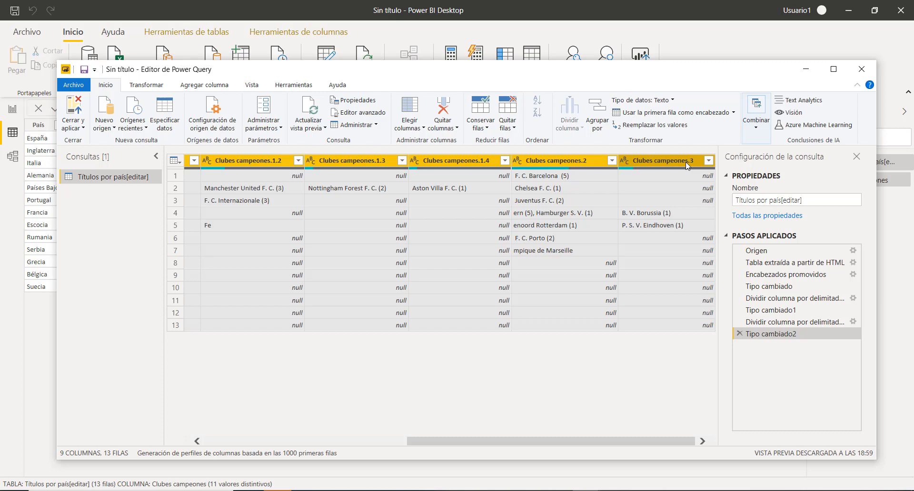
right_click(686, 164)
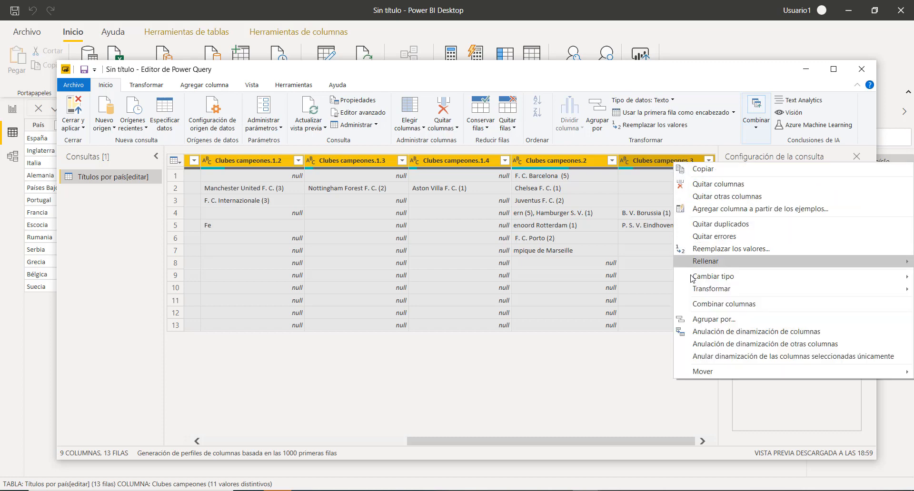
mouse_move(710, 289)
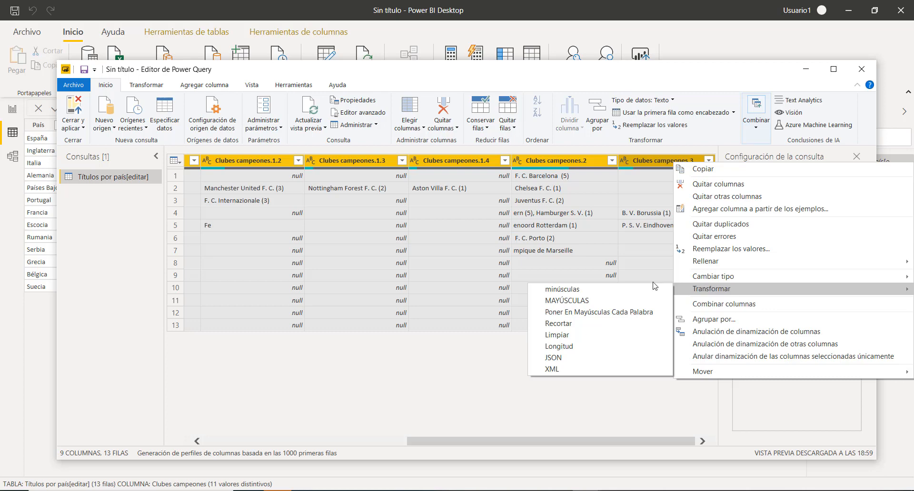
click(614, 411)
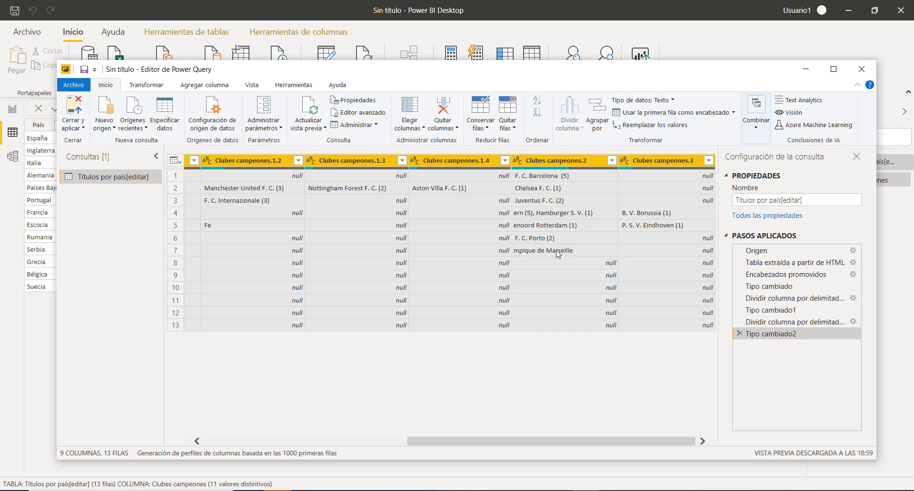
right_click(553, 168)
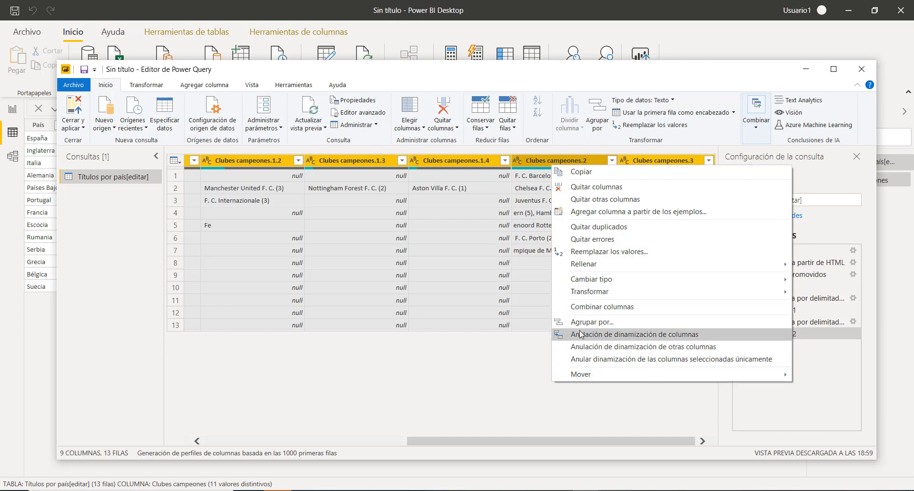
click(603, 340)
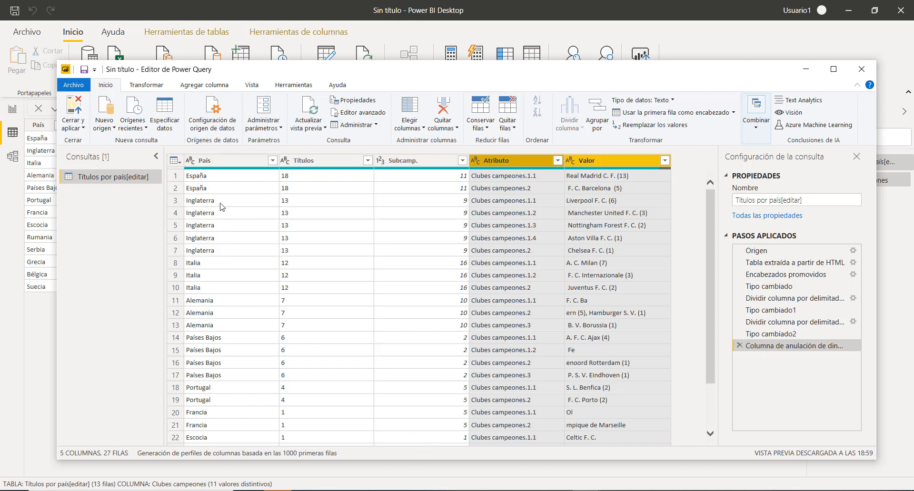
Split the Valor column at each occurrence of the custom delimiter "("
click(518, 179)
click(594, 177)
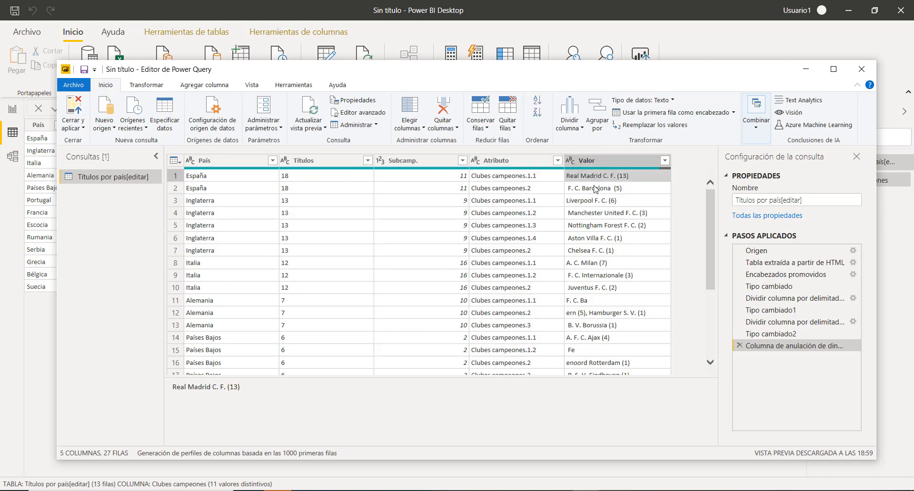
click(595, 188)
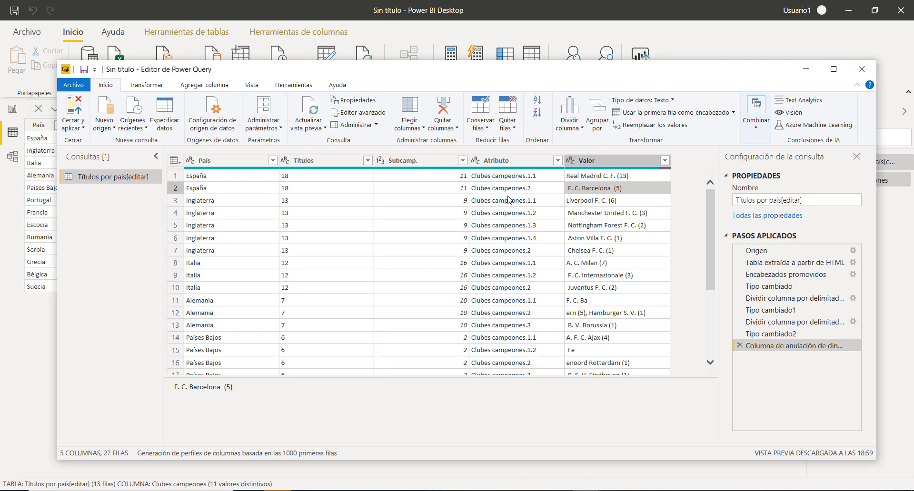
click(595, 162)
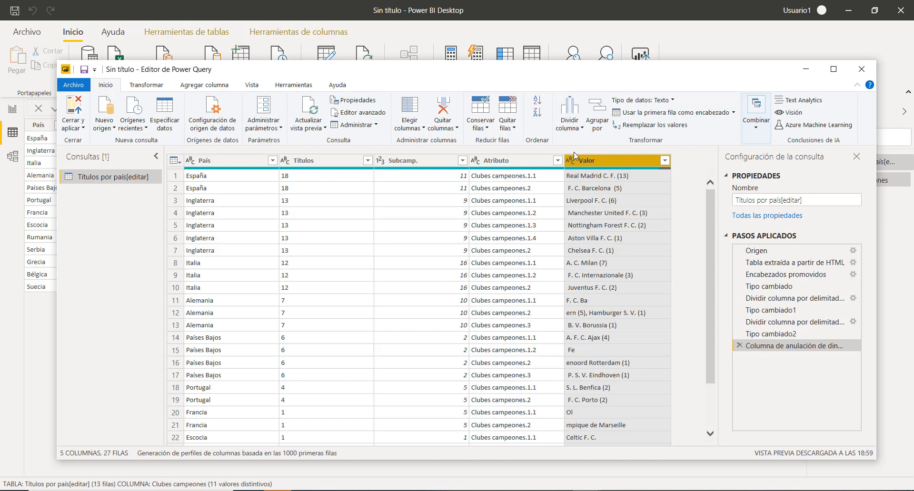
click(571, 114)
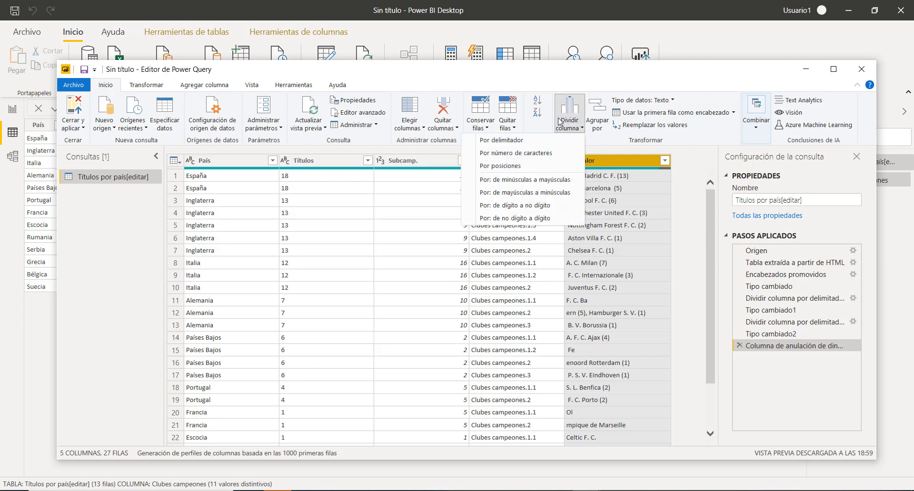
click(510, 142)
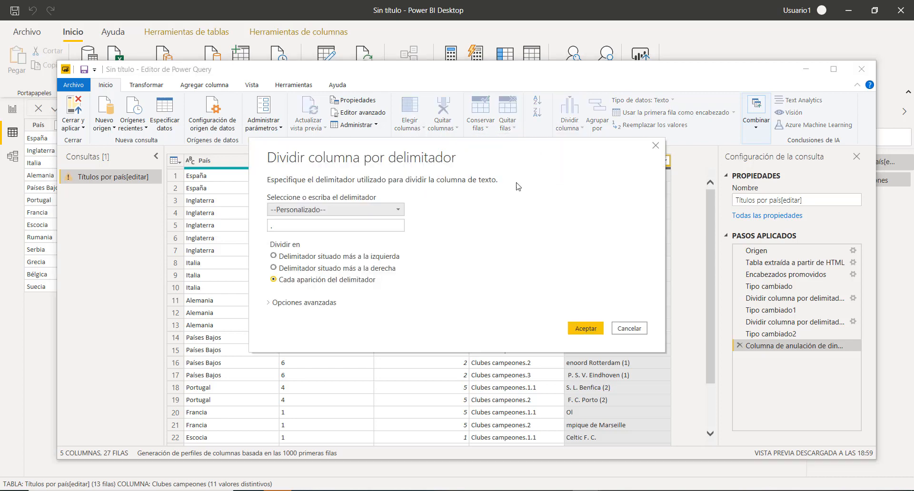
click(315, 227)
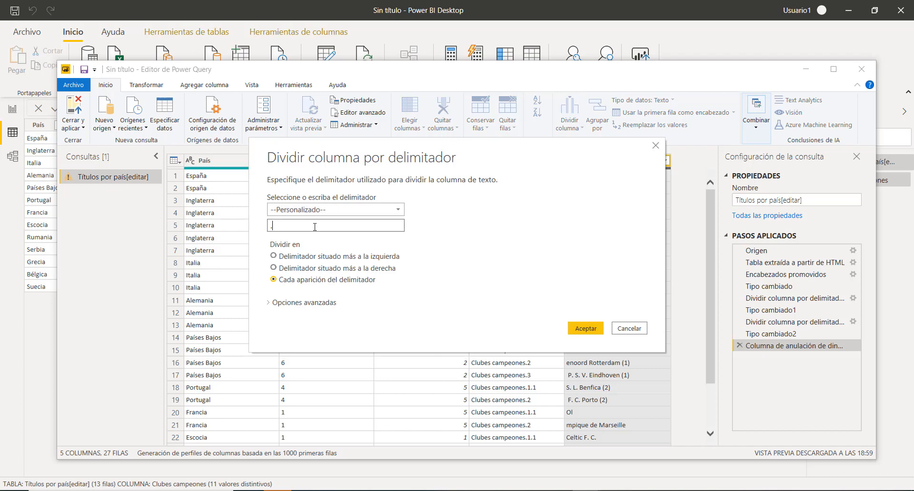
key(BackSpace)
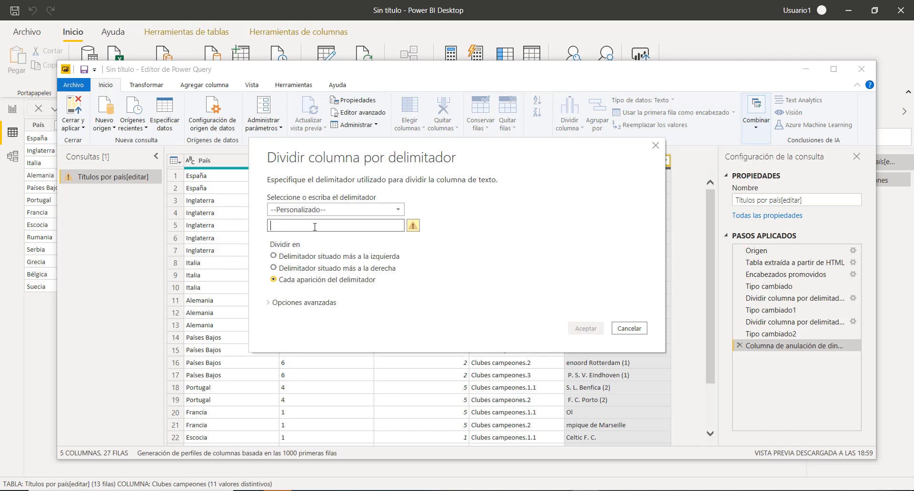
text())
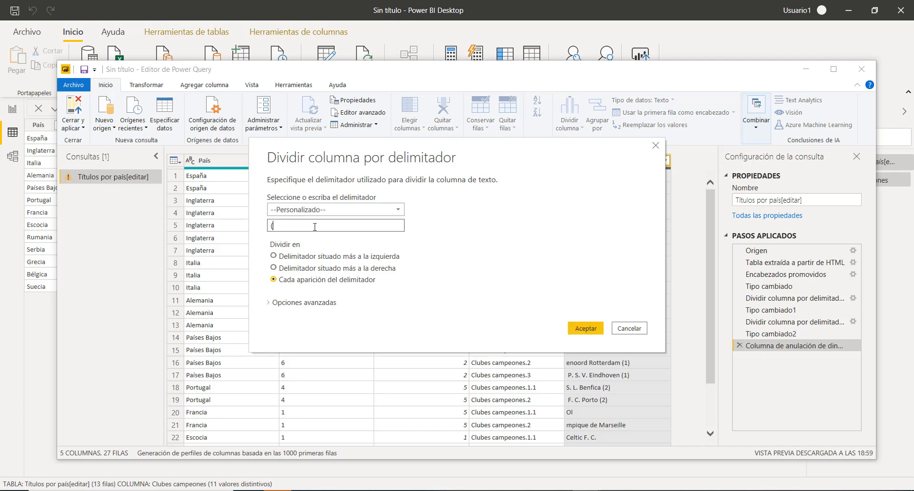
click(585, 328)
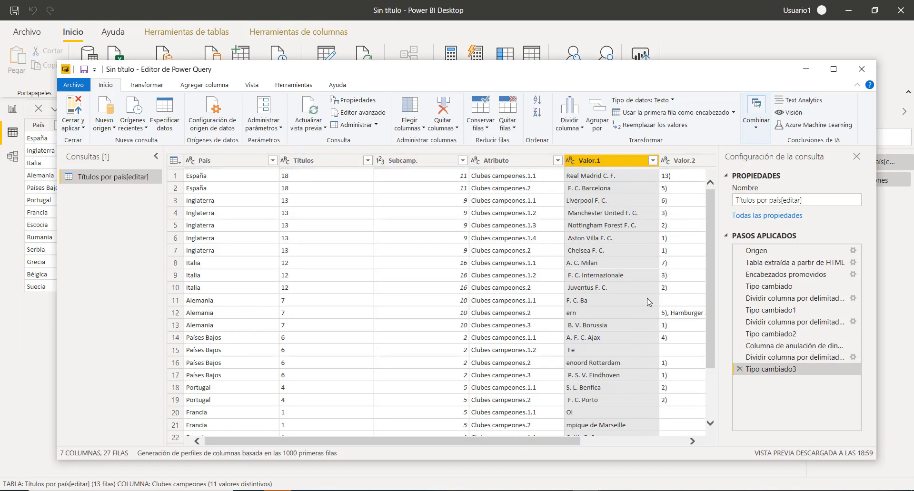
Split the Valor.2 column at each occurrence of the custom delimiter ","
drag(561, 446, 706, 465)
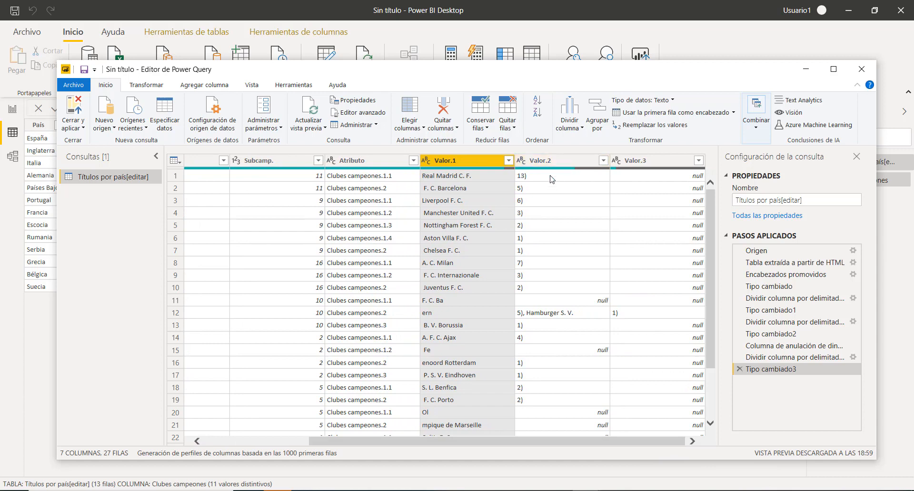
click(567, 161)
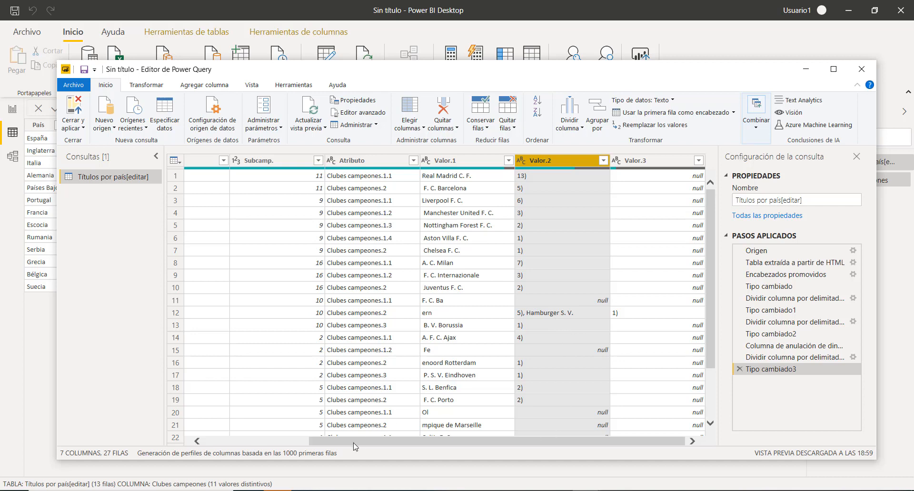
right_click(575, 163)
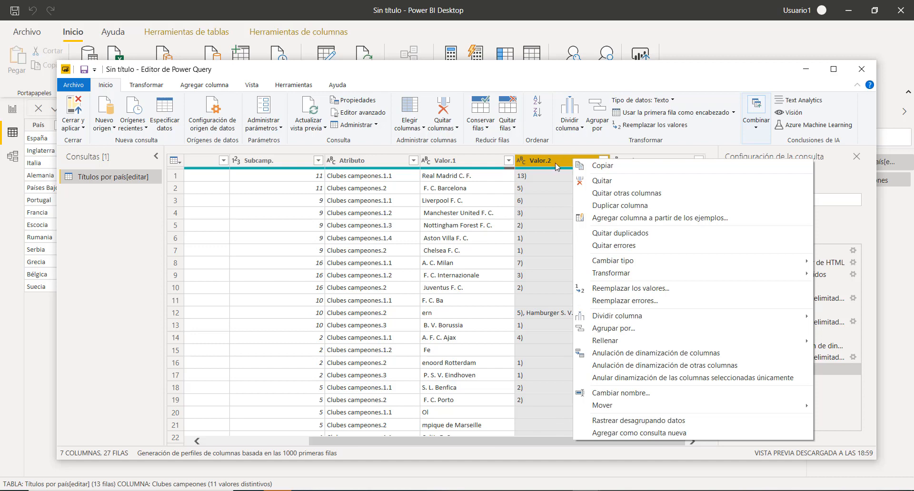
click(557, 168)
click(572, 109)
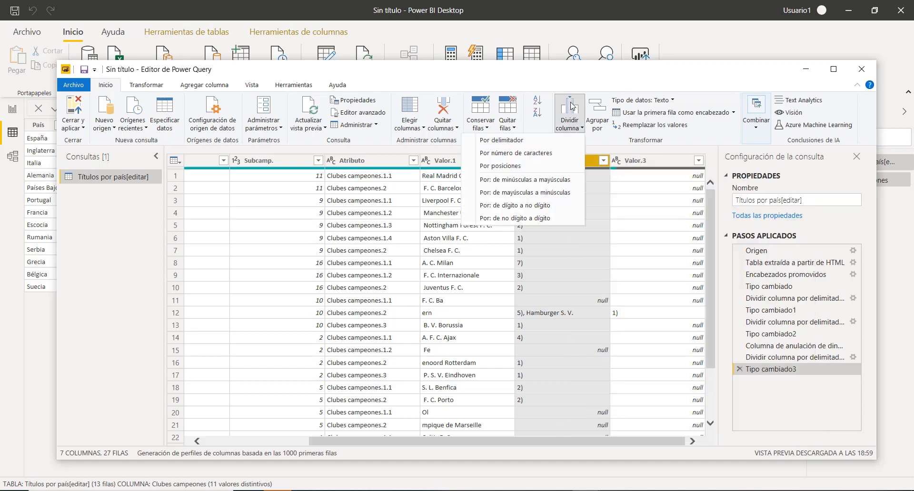
click(514, 141)
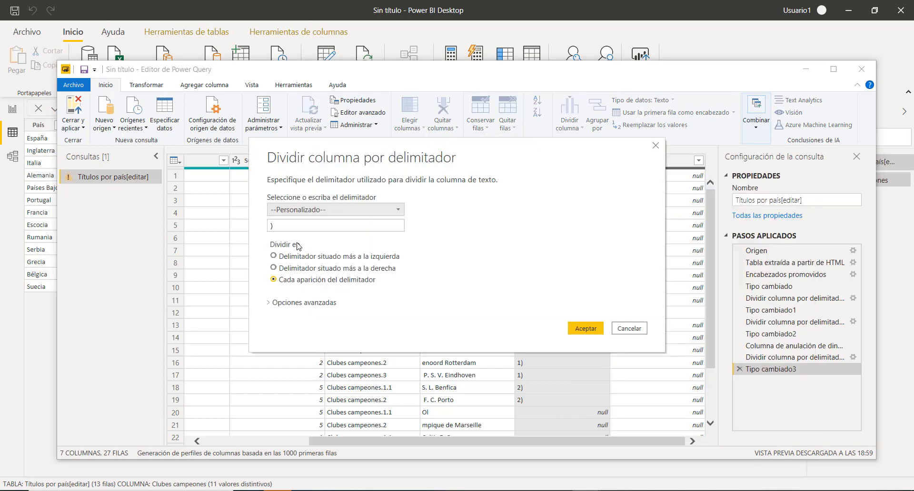
click(283, 226)
key(BackSpace)
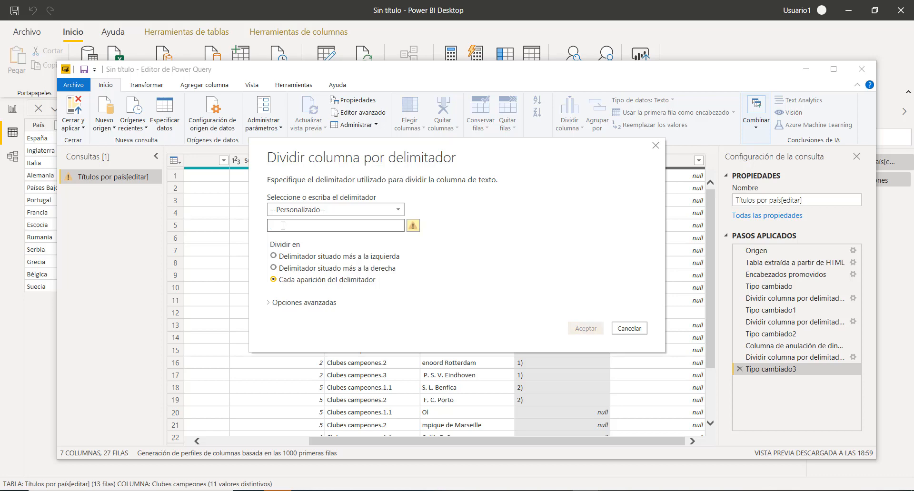
text(,)
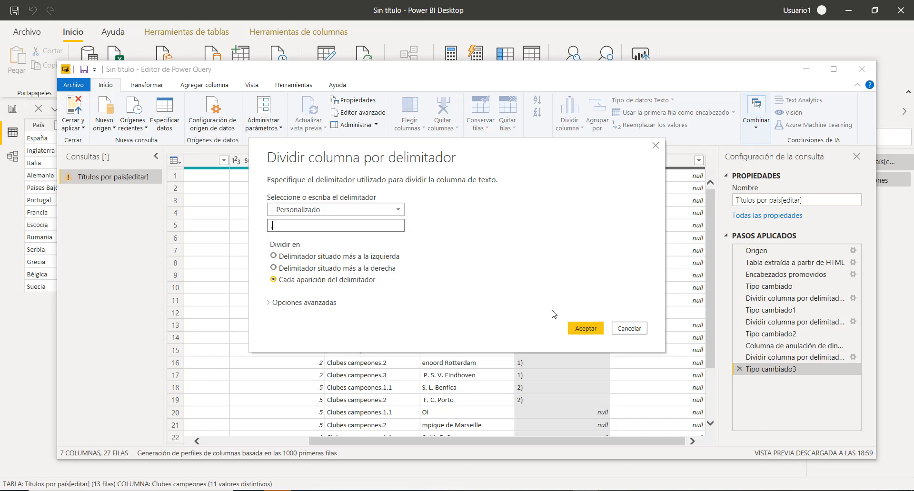
click(589, 330)
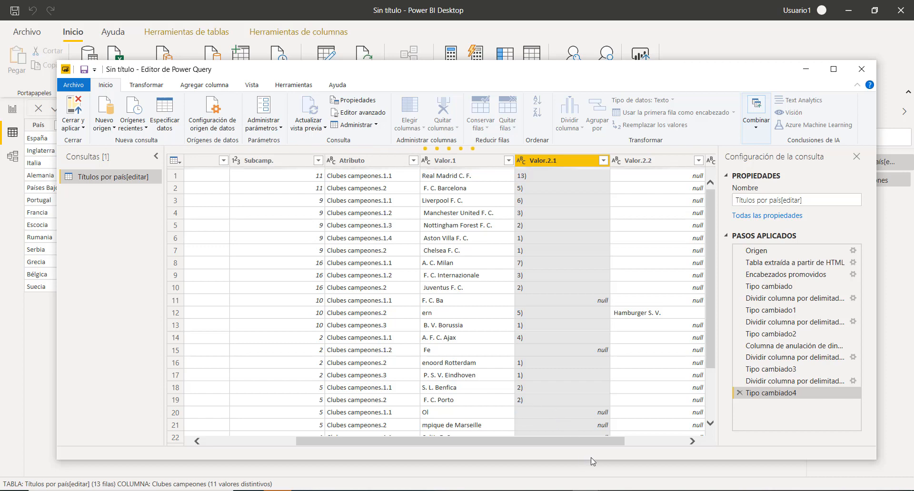
Remove the closing parentheses from the Valor.2.1 column by replacing ")" with an empty value
drag(711, 319, 708, 240)
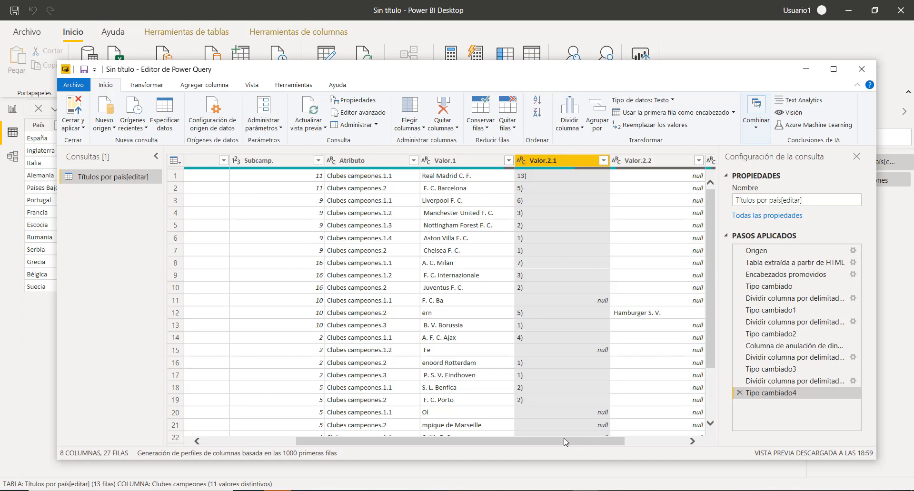
right_click(543, 162)
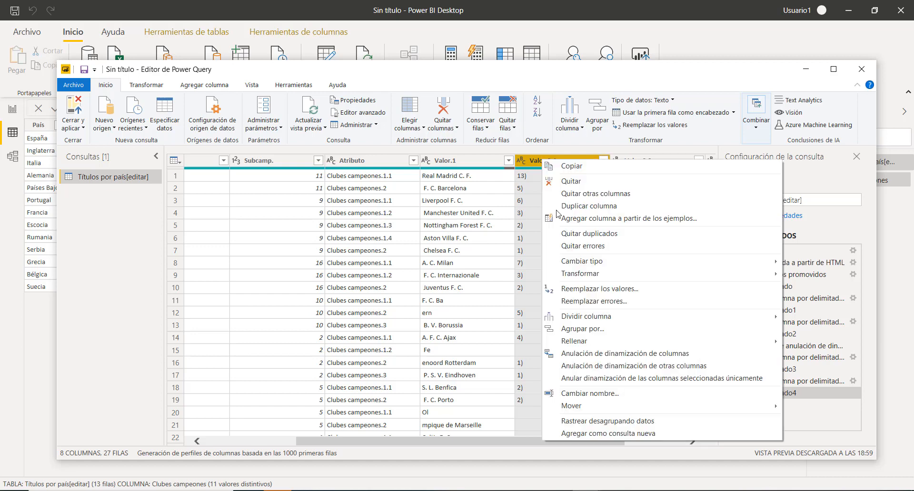
mouse_move(594, 280)
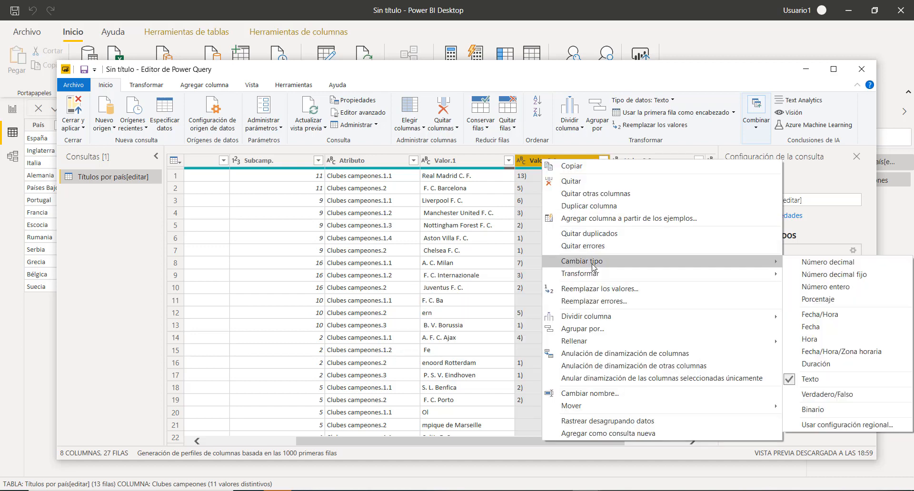
click(606, 289)
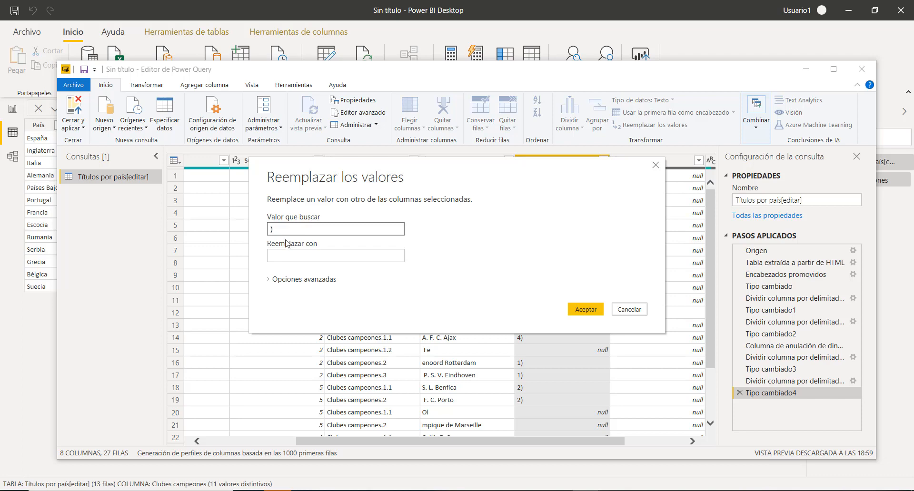
click(585, 309)
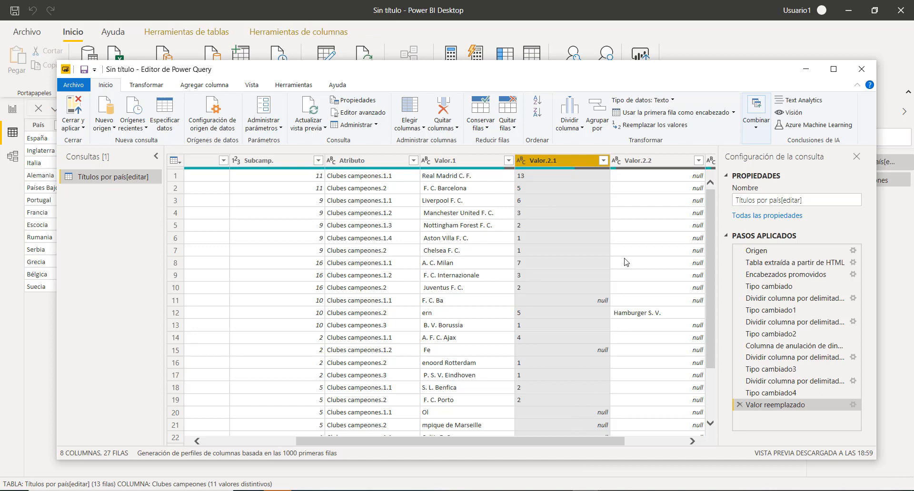
drag(578, 443, 686, 455)
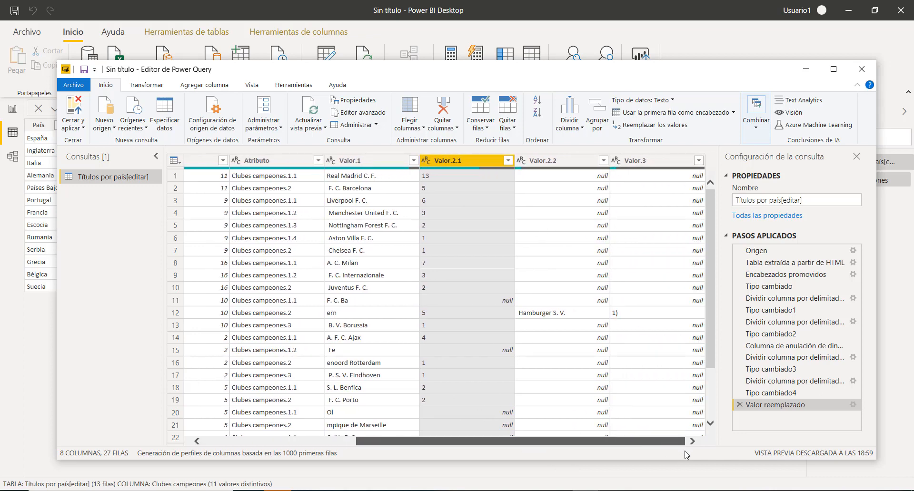
Remove the Valor.2.2 and Valor.3 columns from the query
click(567, 160)
shift+click(634, 161)
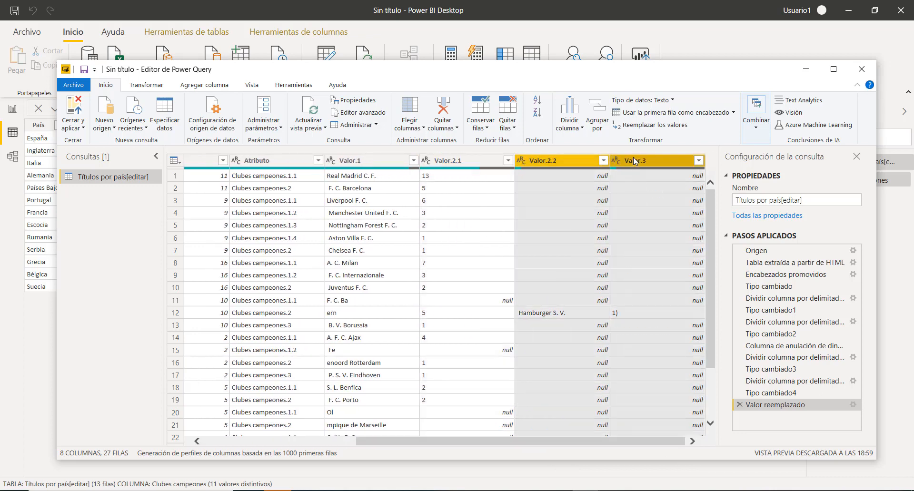
right_click(543, 161)
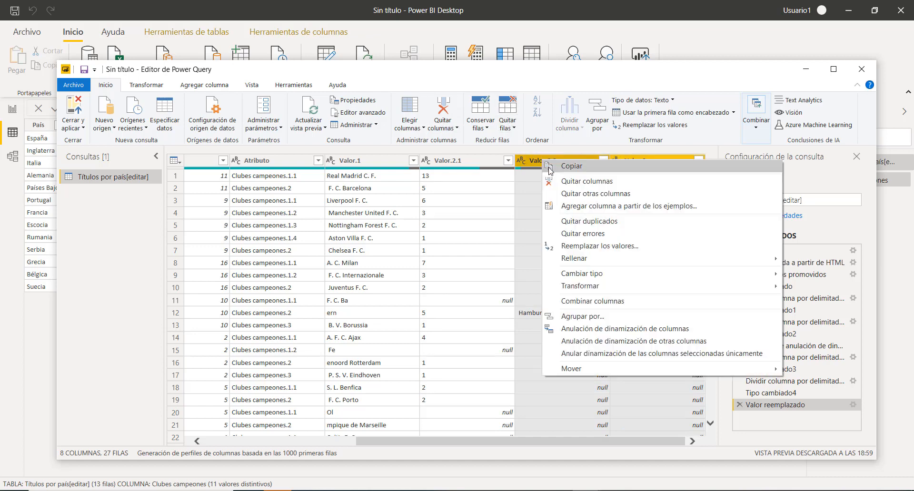
click(561, 181)
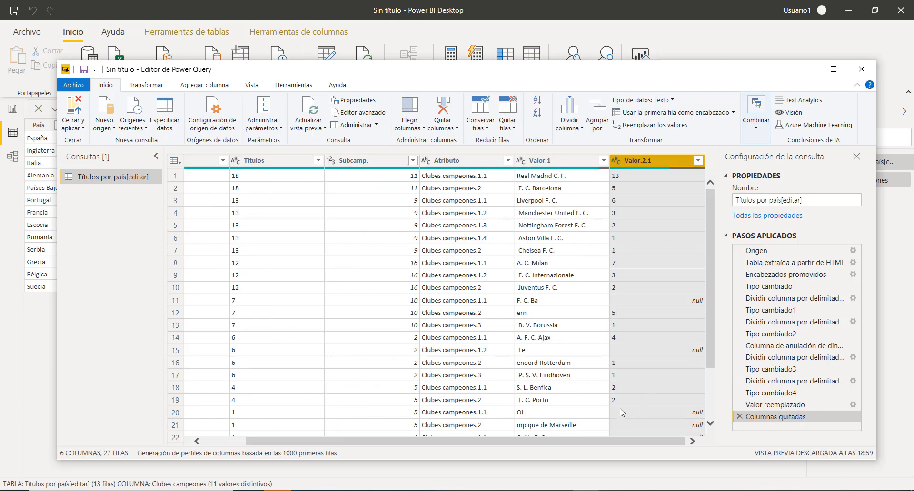
Remove the Atributo column from the Títulos por país query
drag(614, 445, 574, 443)
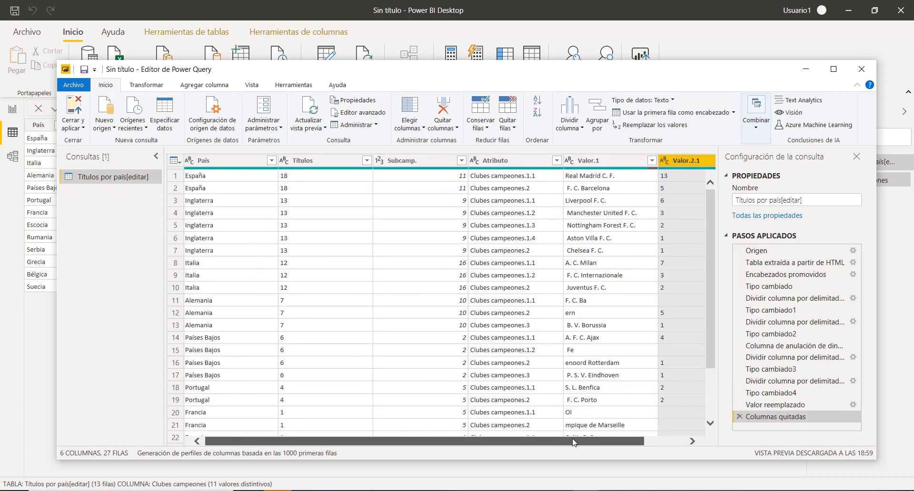
click(506, 162)
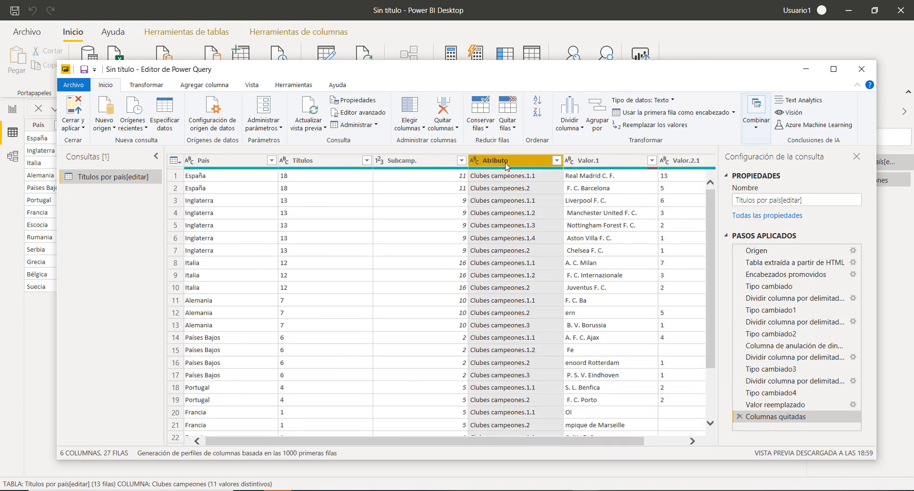
right_click(506, 165)
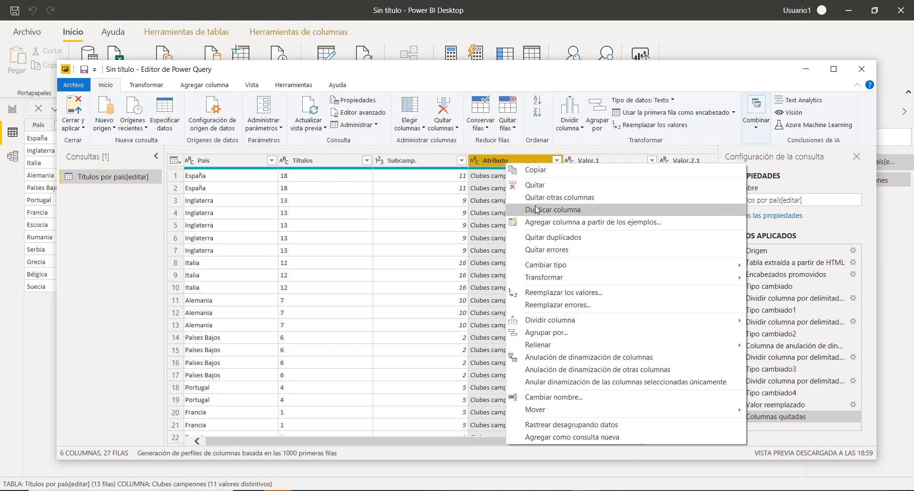
click(535, 185)
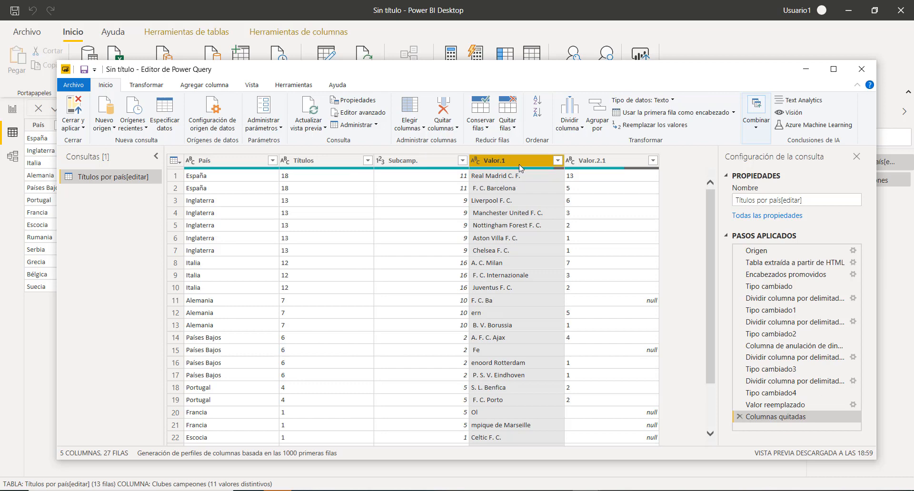
Rename the Valor.1 column as Club
click(589, 161)
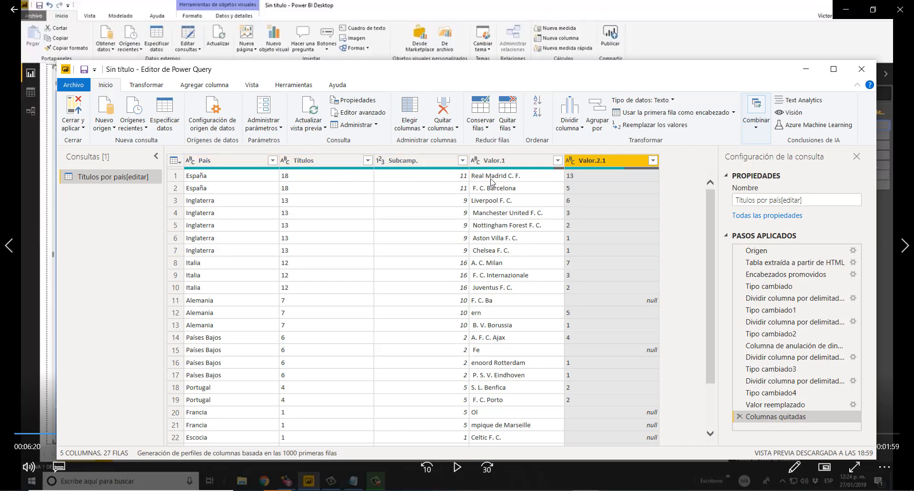
right_click(516, 162)
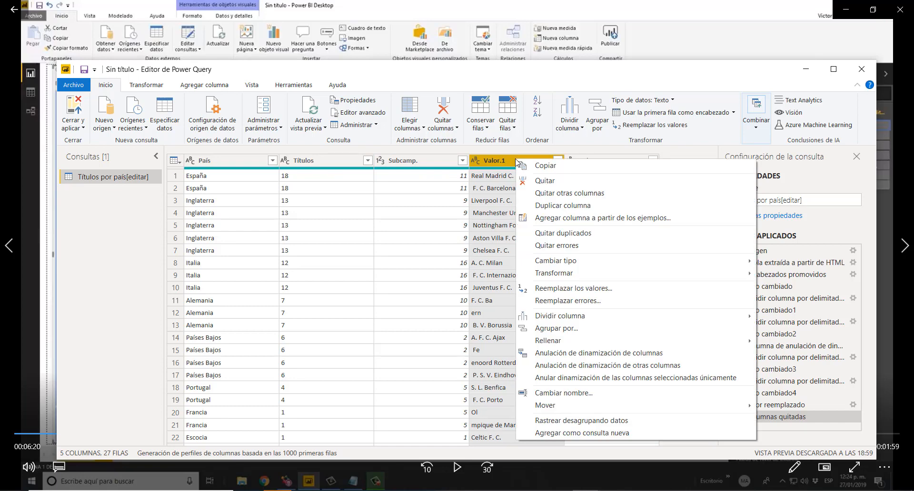
double_click(510, 163)
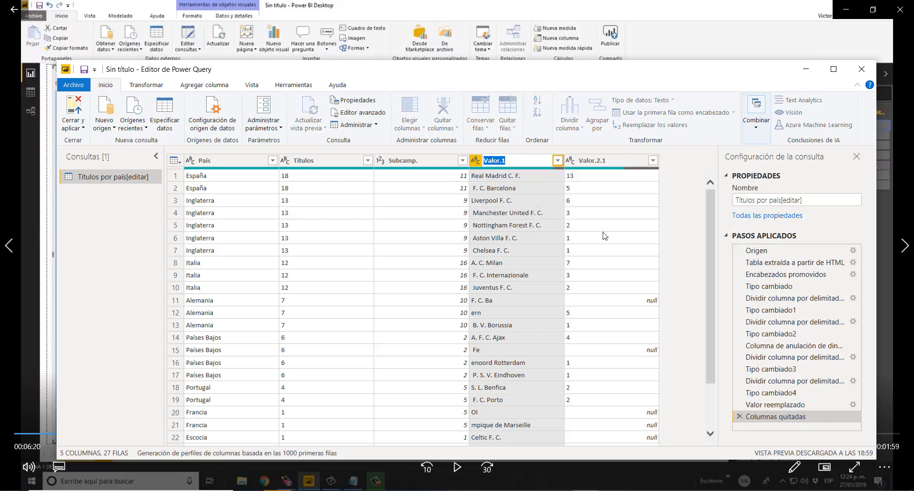
text(Club)
key(Return)
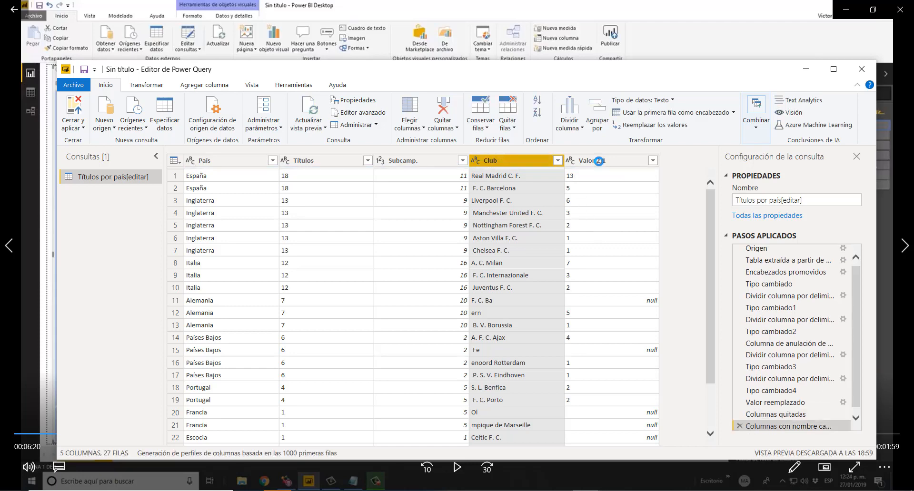
Rename the Valor.2.1 column as Campeonatos
double_click(600, 162)
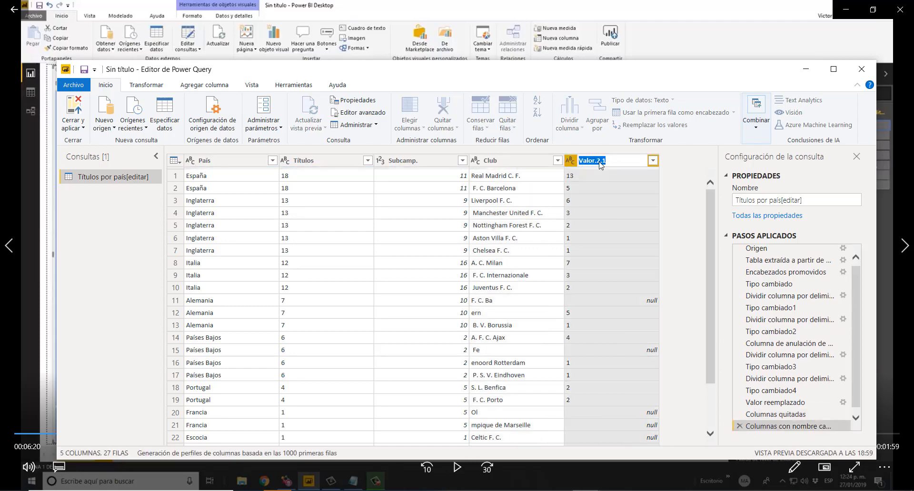
text(Campeonatos)
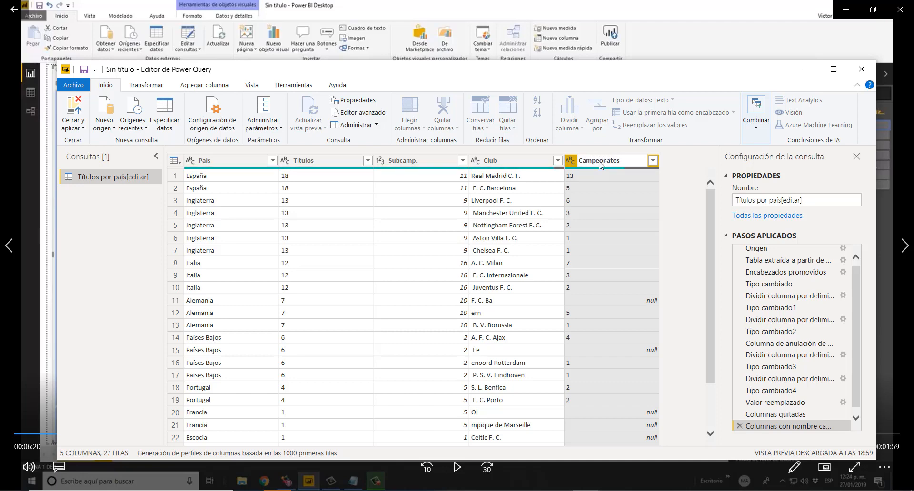
key(Return)
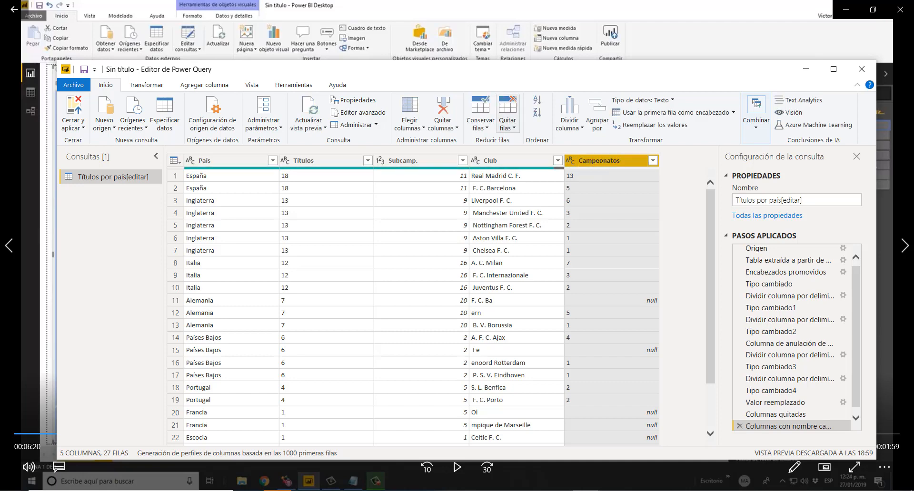
Close the query editor with its changes applied, and check the Subcamp. and Campeonatos columns of the loaded table
click(80, 133)
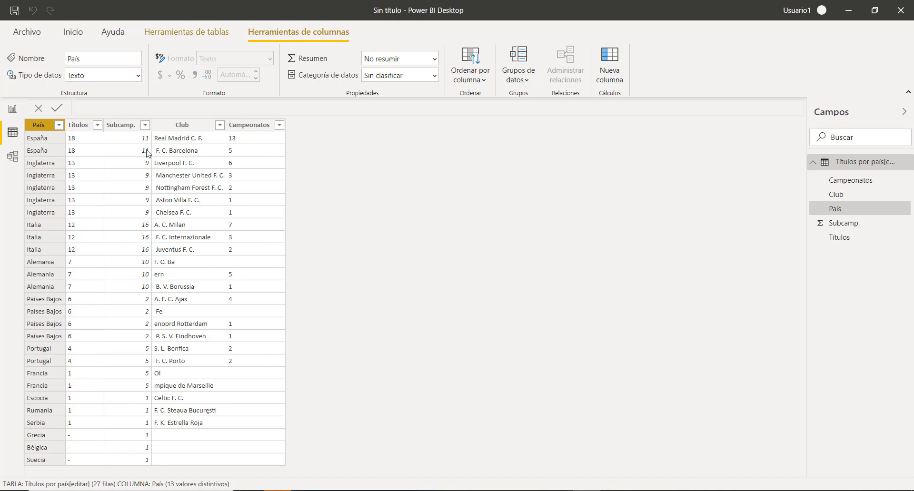
click(116, 125)
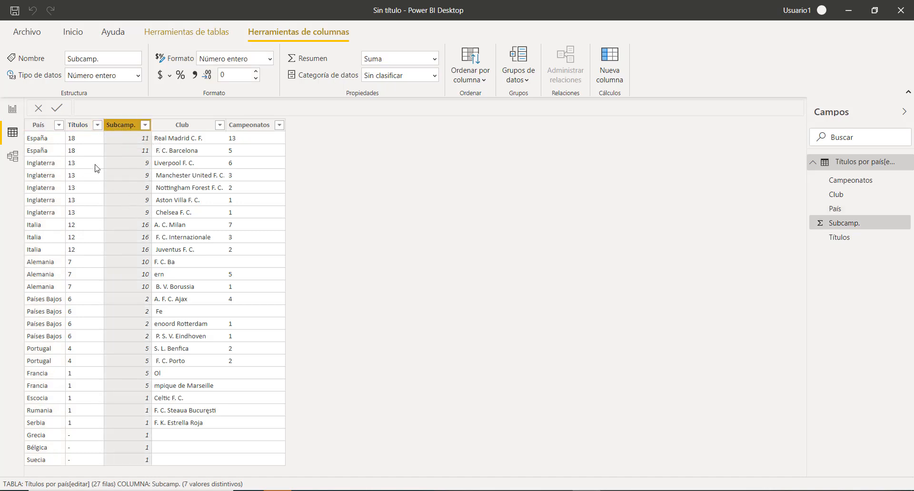
click(251, 126)
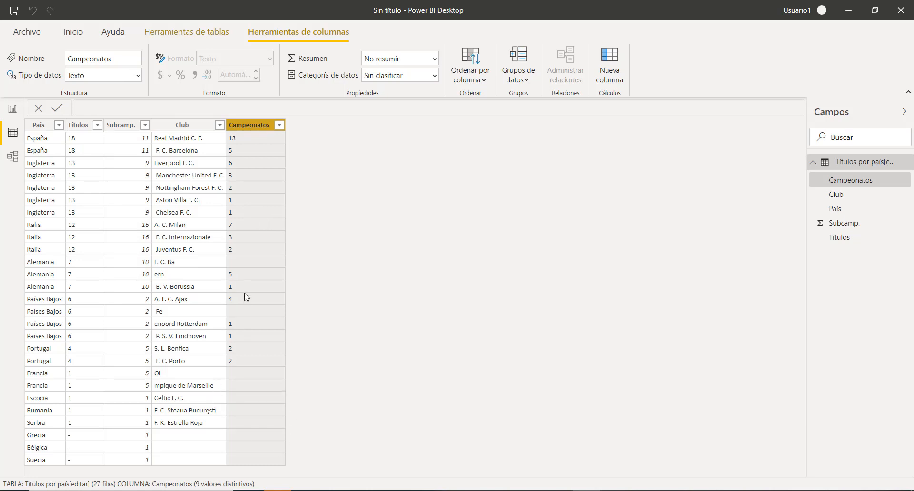
Add a bubble map visual to the empty report page and enlarge it to fill the canvas
click(13, 109)
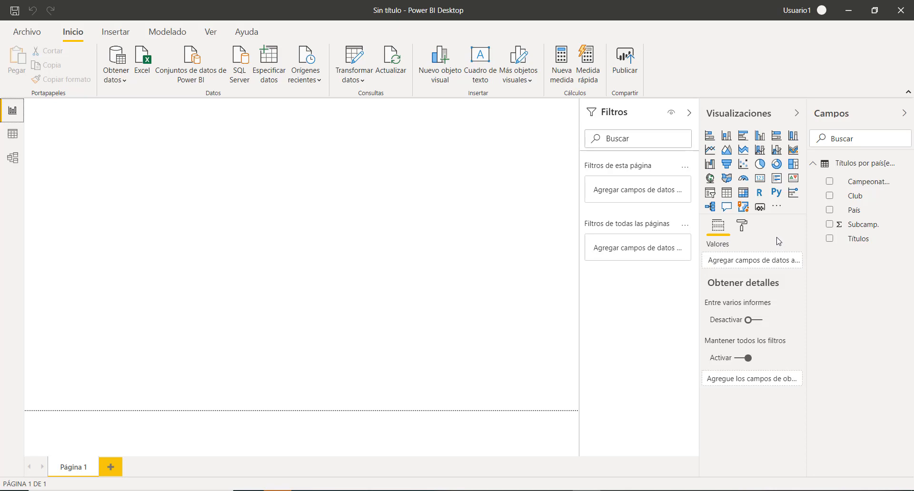
click(710, 178)
drag(147, 218, 573, 408)
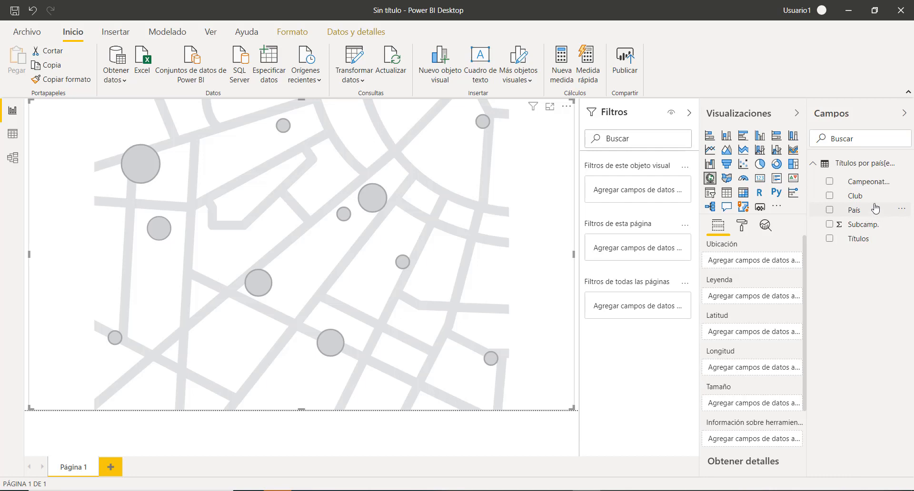
Assign País as the map's location, Club as its legend and Títulos as its bubble size
drag(857, 216, 743, 268)
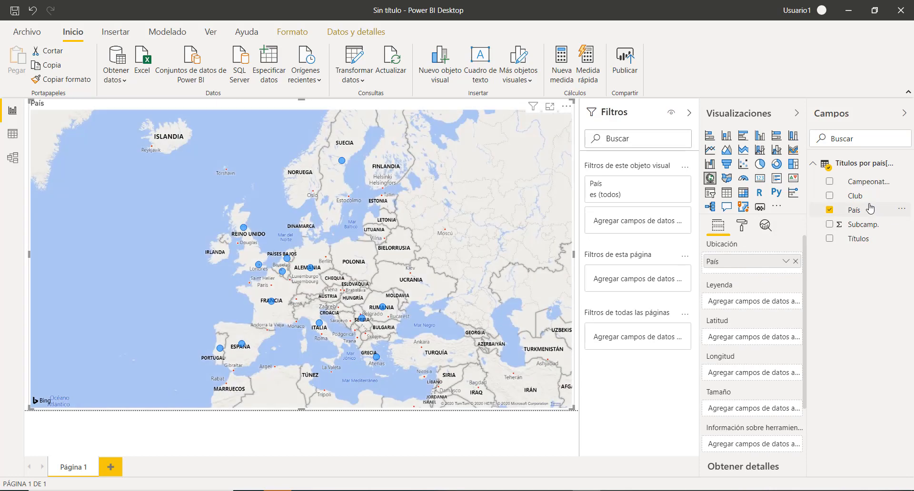
drag(863, 199, 751, 308)
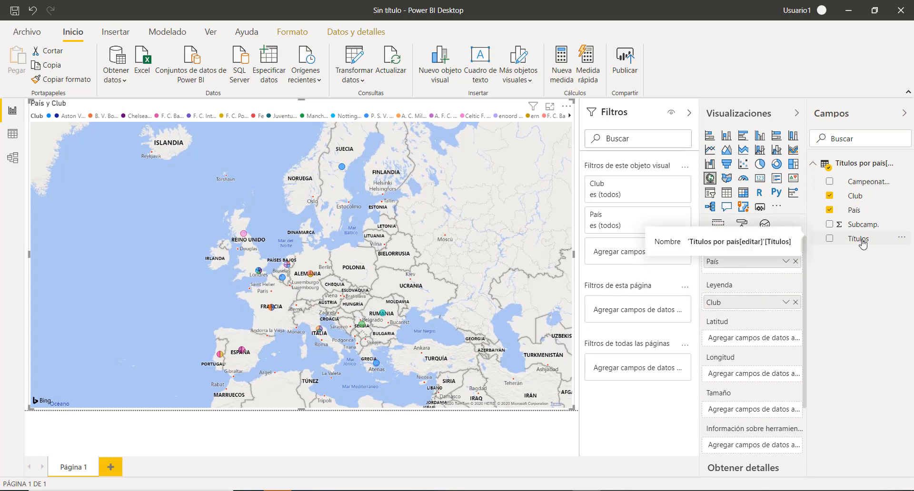
drag(862, 244, 755, 418)
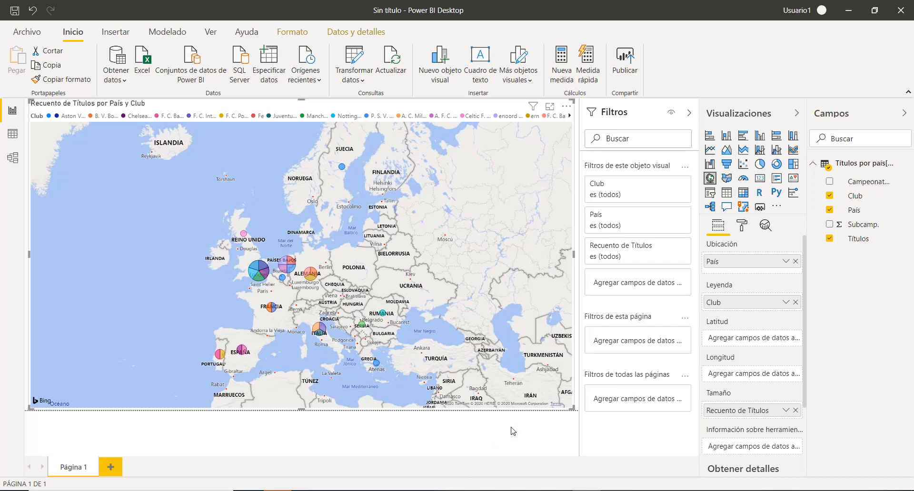
Look over the map's bubble settings and turn on its zoom buttons
click(743, 228)
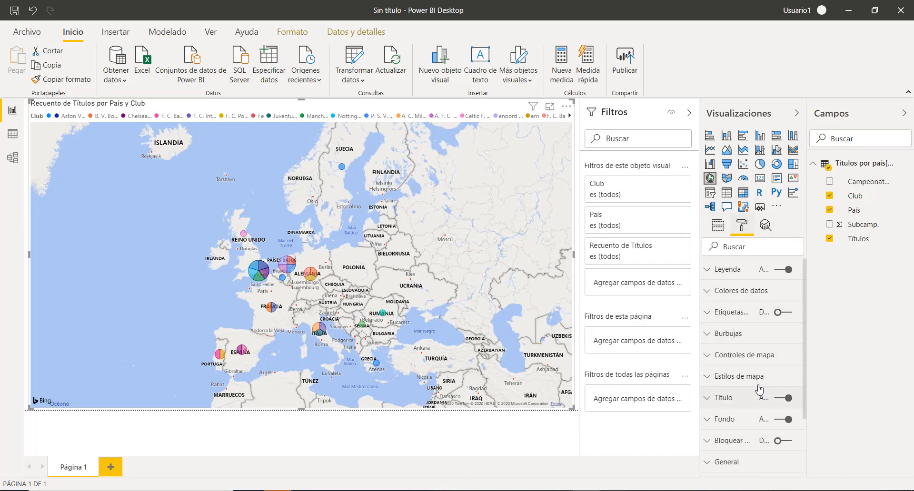
click(710, 336)
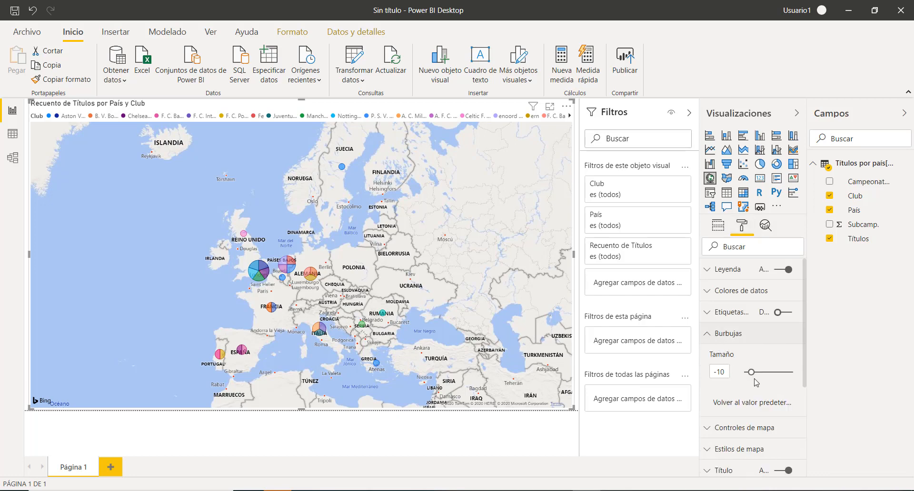
click(712, 336)
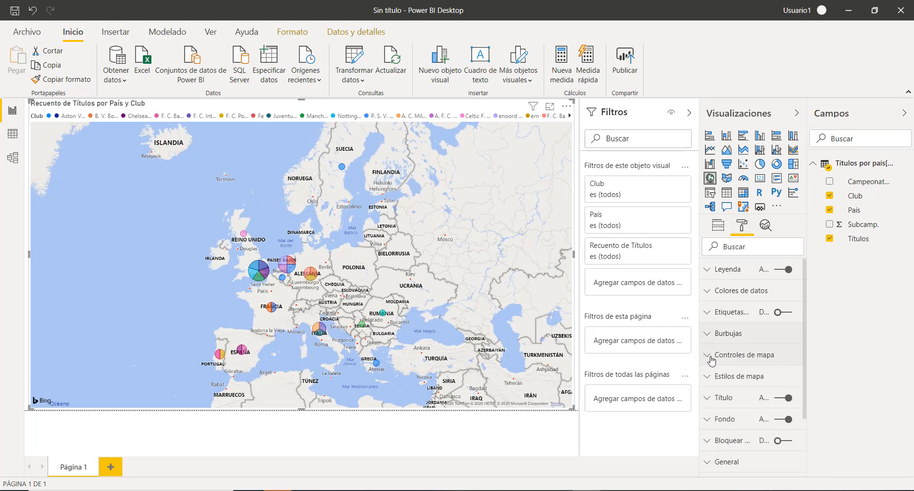
click(712, 357)
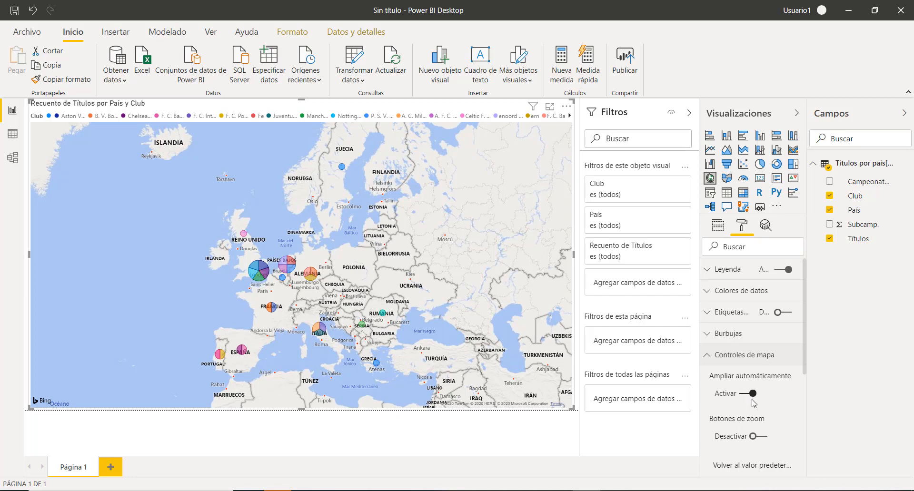
click(760, 435)
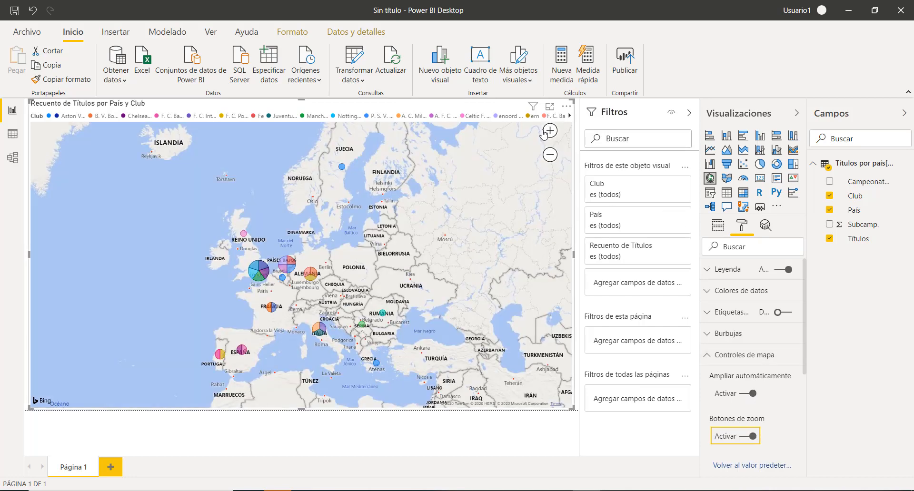
Inspect the club bubbles on the map across Europe and close up over España
click(547, 131)
click(548, 131)
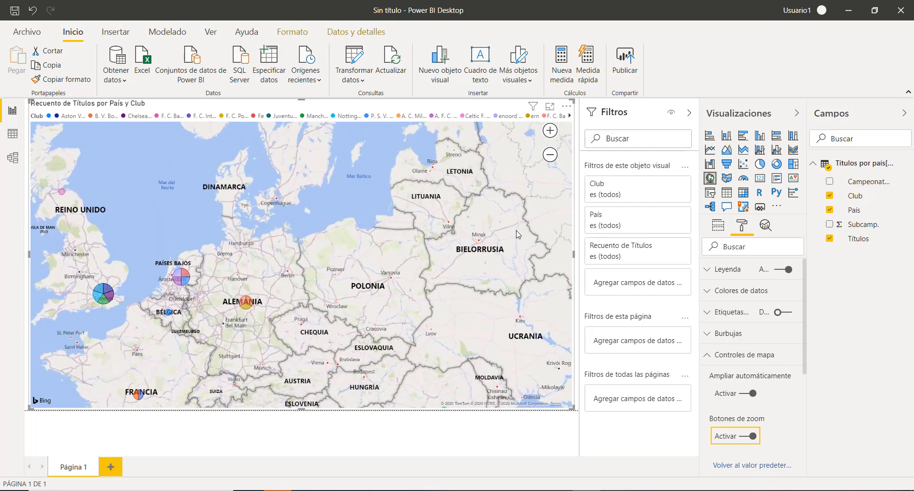
scroll(518, 234, down, 3)
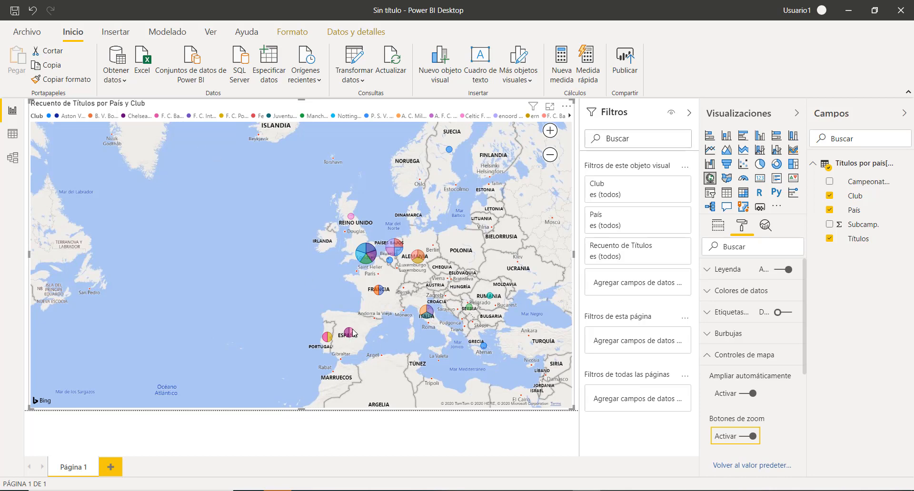
scroll(351, 336, up, 2)
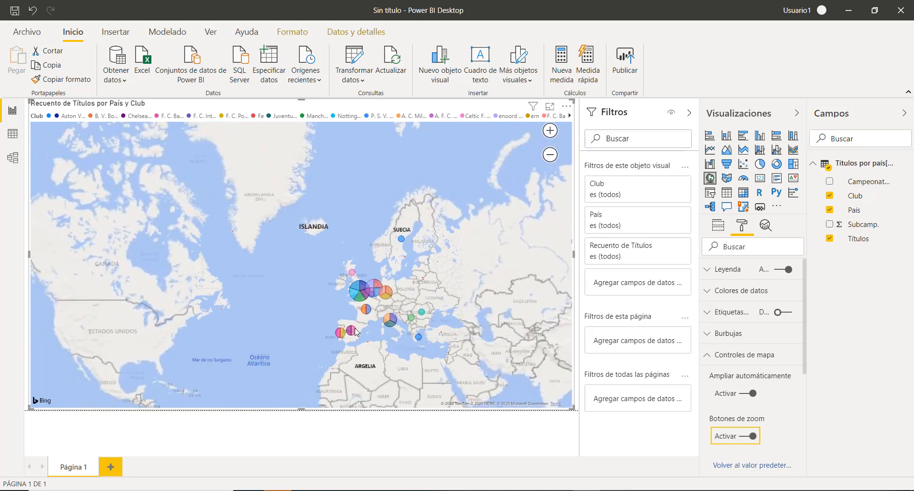
scroll(354, 331, up, 2)
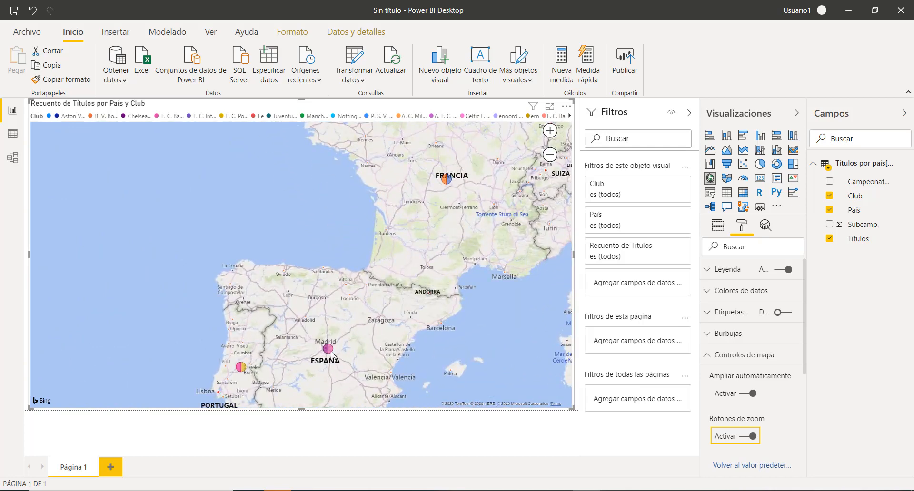
mouse_move(331, 351)
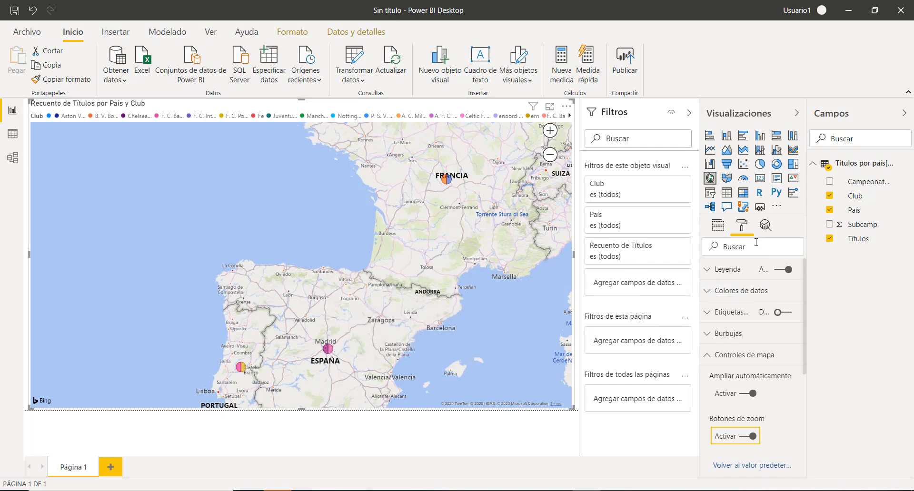
Check the aggregation options available for the Títulos field that sets the map's bubble size
click(720, 228)
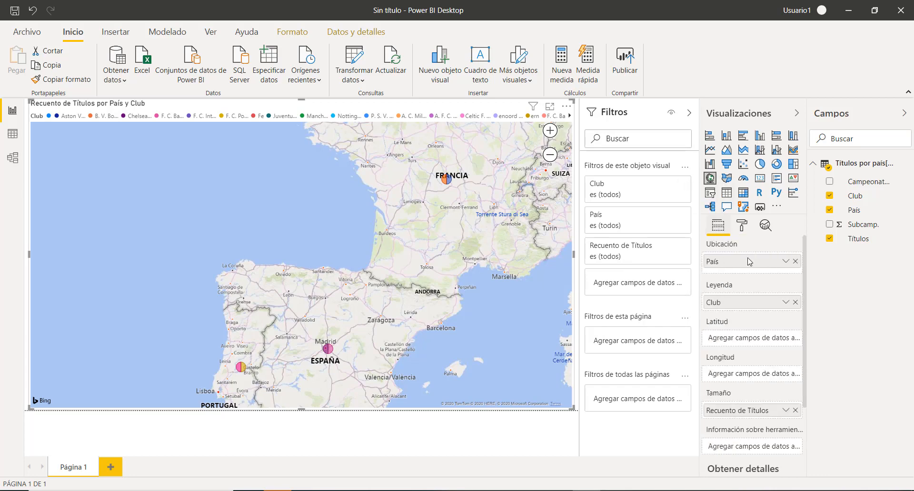
click(785, 411)
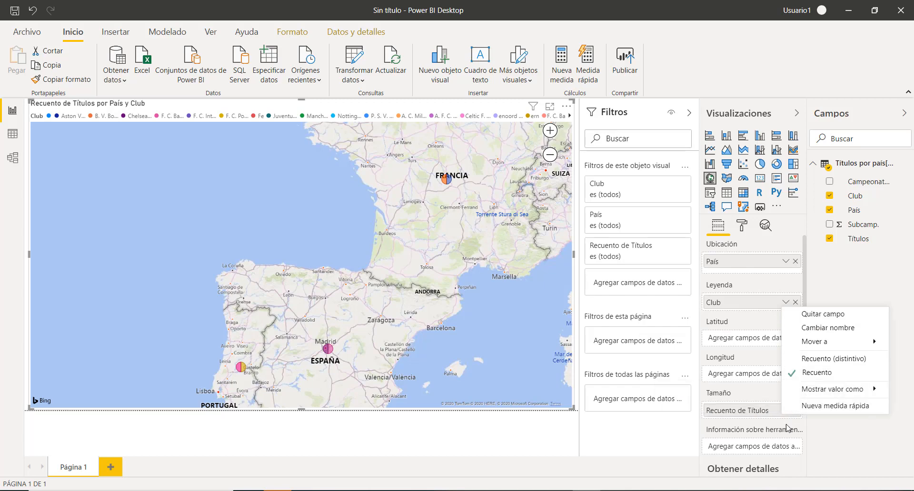
click(535, 341)
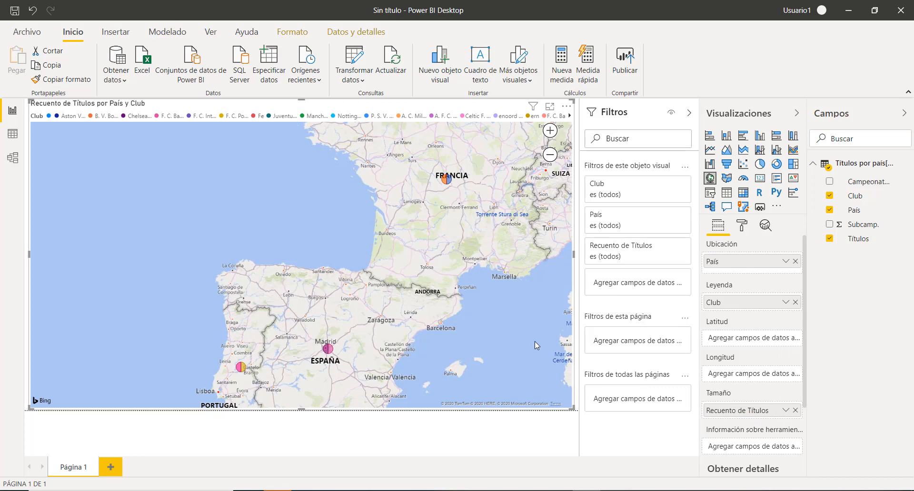
Replace Títulos with Subcamp. as the map's bubble size and check the bubble over España
click(829, 239)
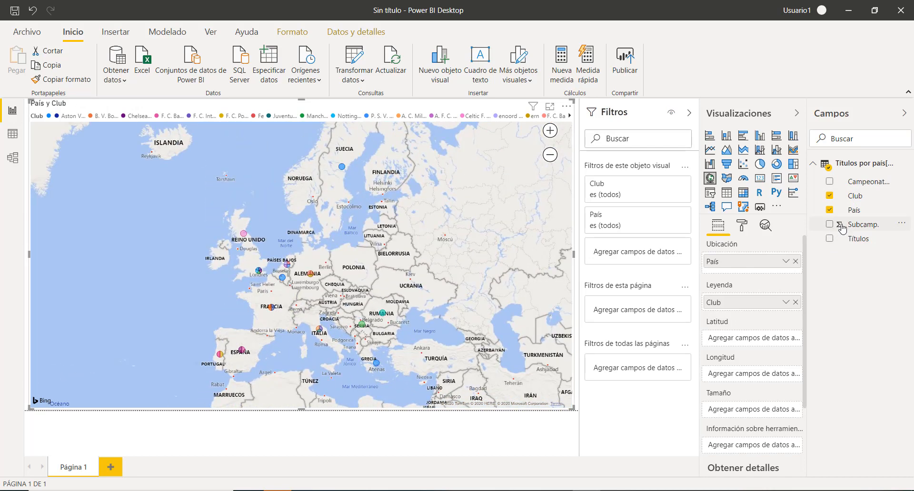
drag(842, 226, 737, 413)
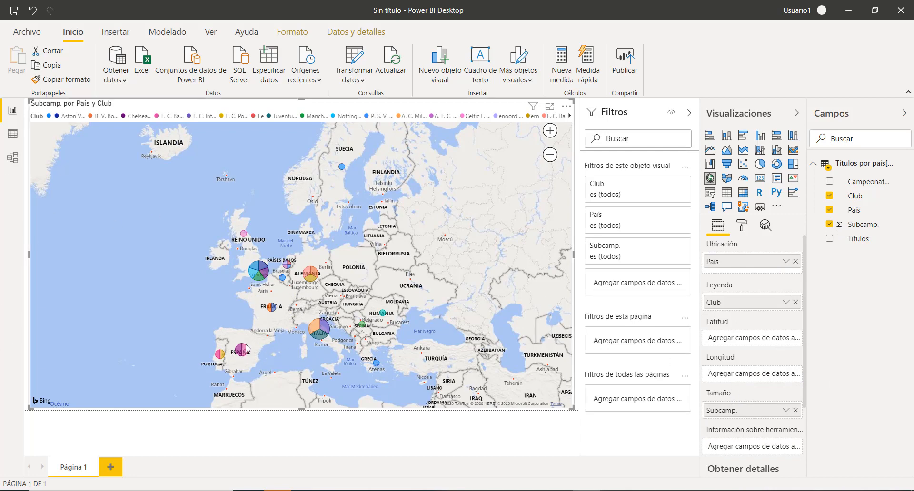
mouse_move(246, 352)
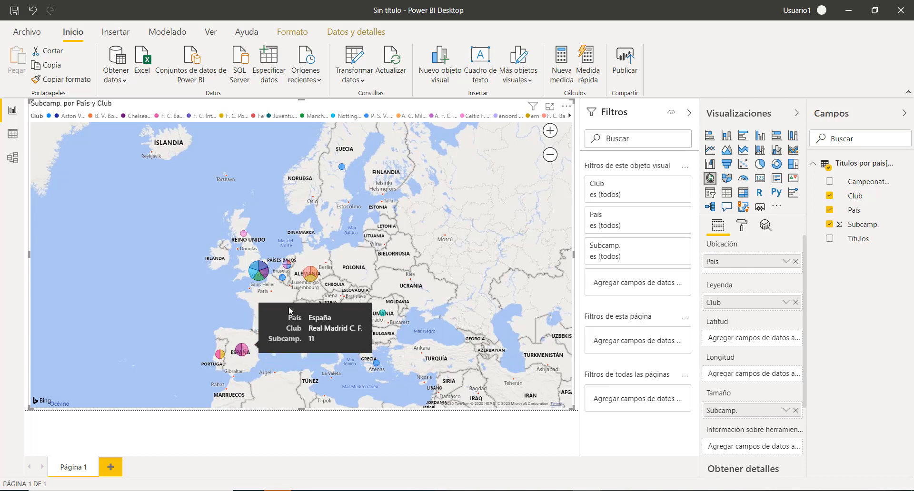
mouse_move(645, 258)
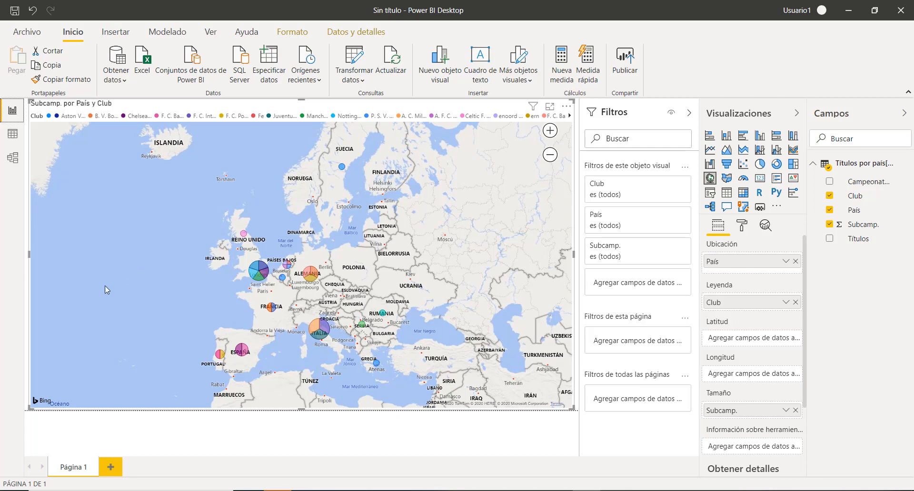
Set Campeonatos as the map's bubble size instead of Subcamp. and inspect the bubbles across Europe
click(796, 411)
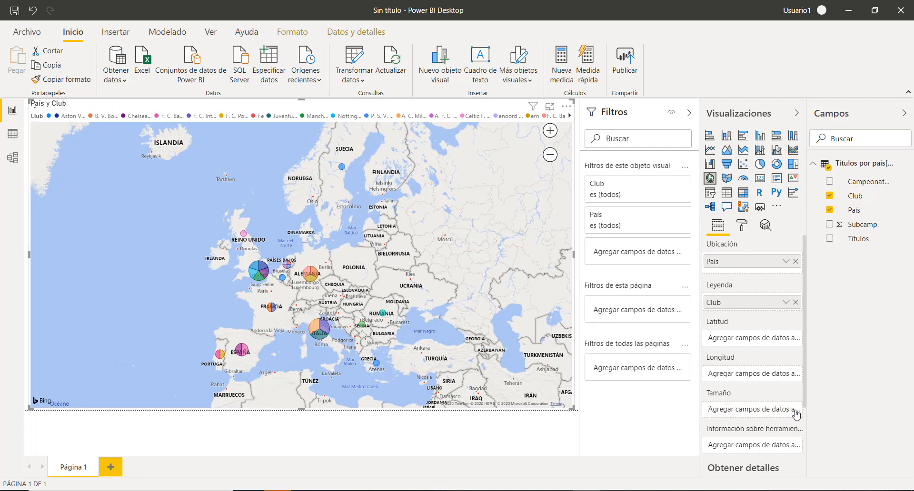
drag(863, 185, 751, 415)
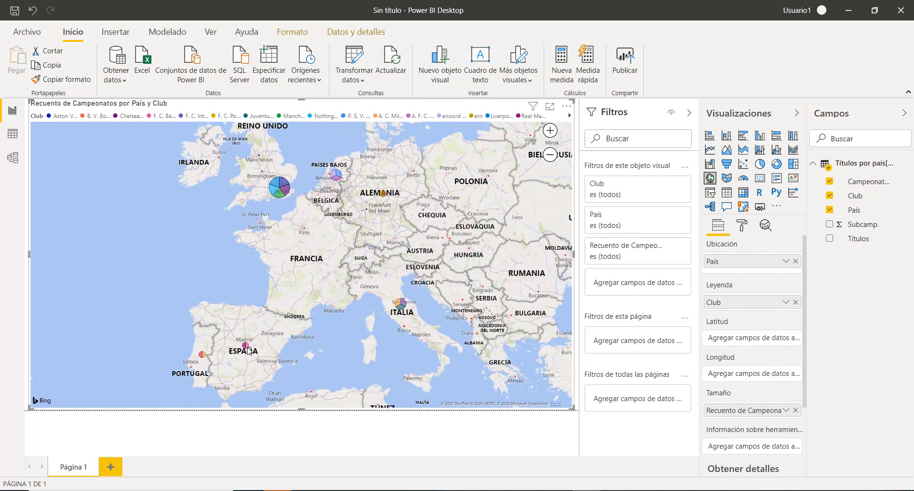
click(550, 131)
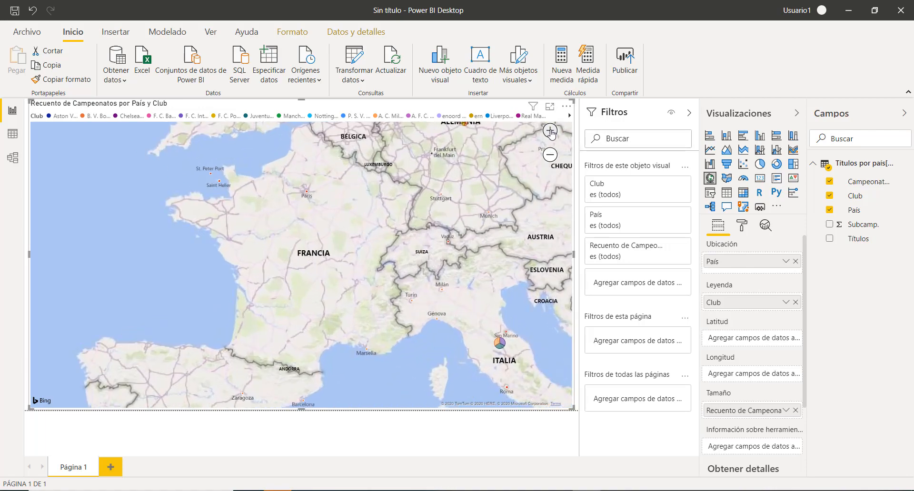
scroll(284, 335, down, 3)
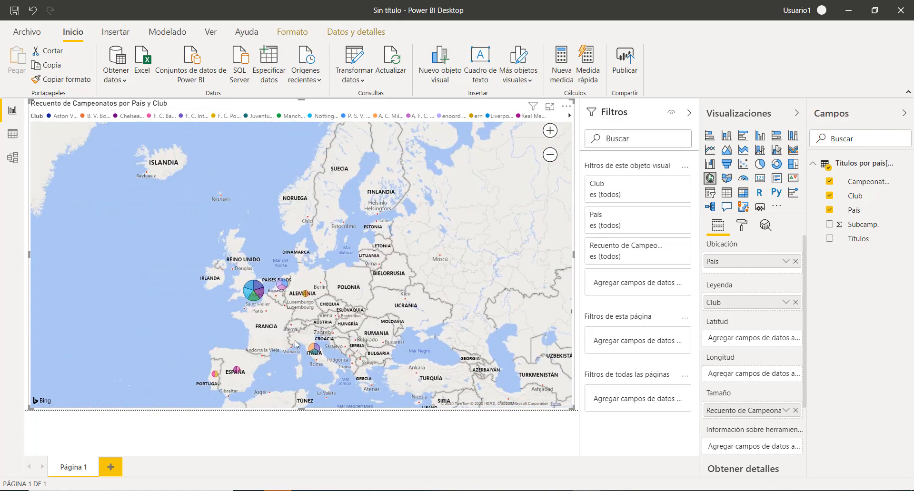
mouse_move(239, 371)
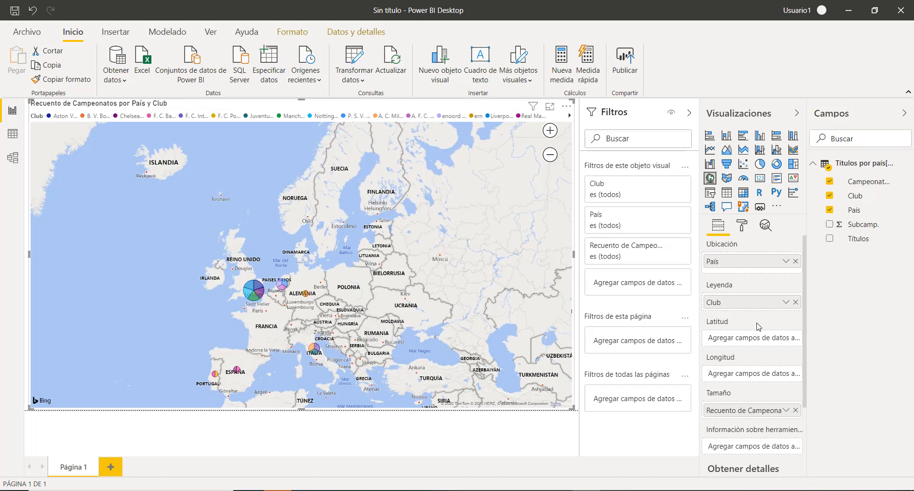
Open the table's query in the Power Query editor and trim the surrounding spaces from the Club column
click(12, 134)
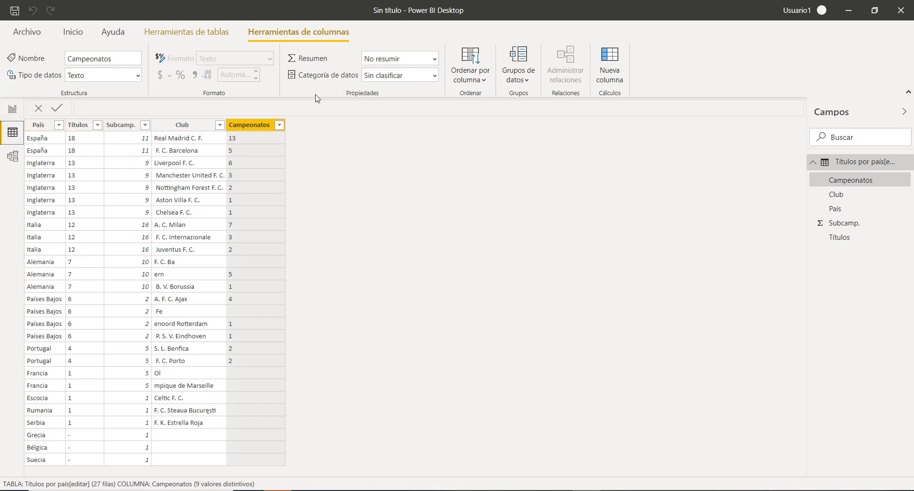
click(85, 31)
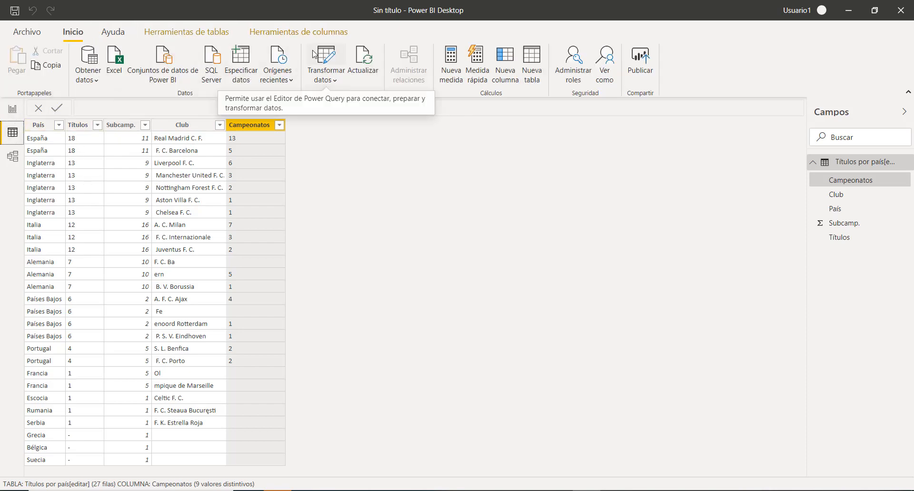
click(326, 56)
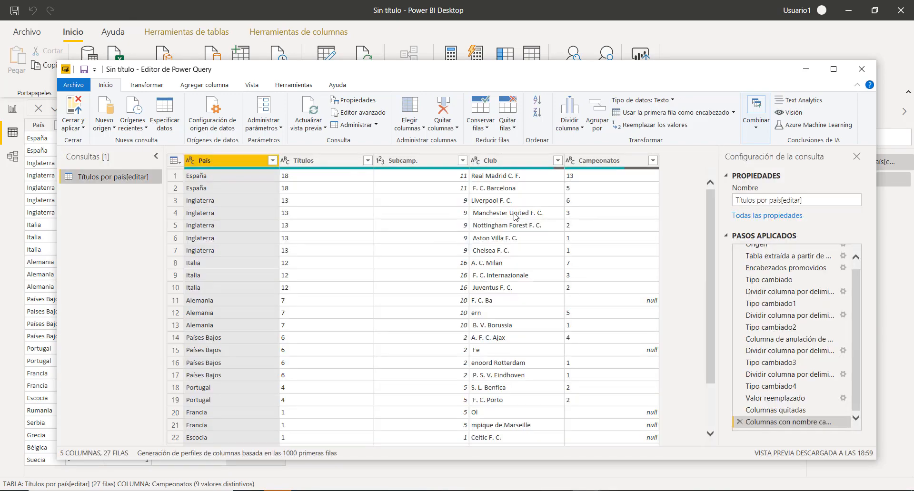
click(510, 165)
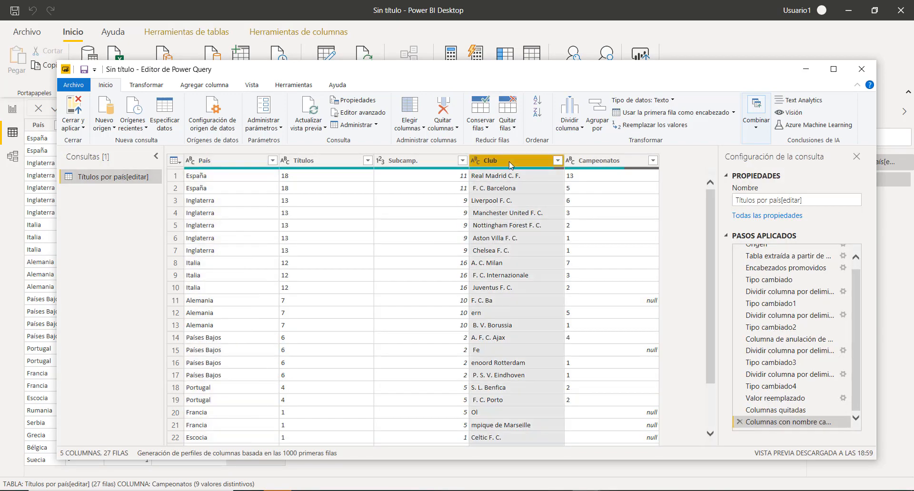
right_click(511, 165)
mouse_move(567, 277)
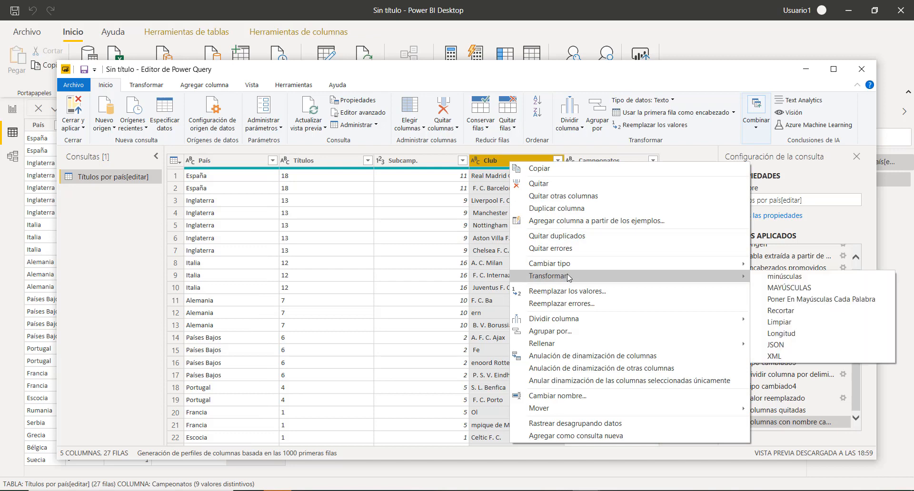
click(780, 311)
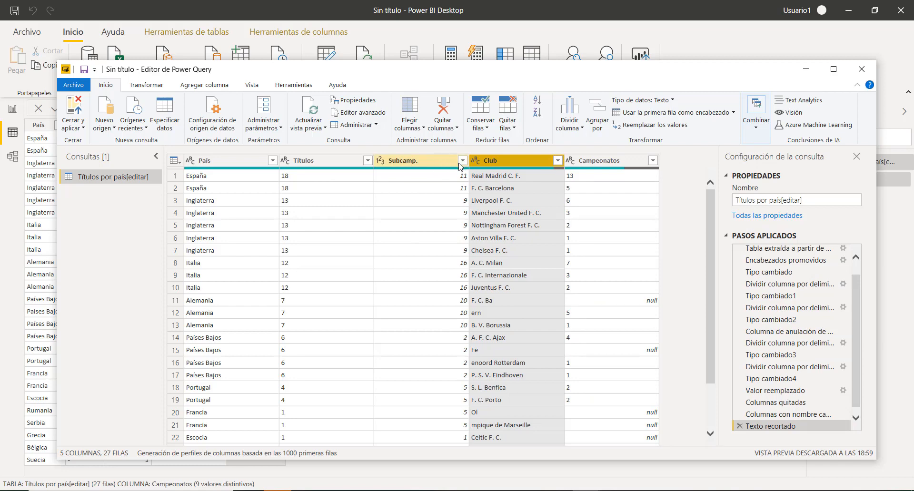
Change the data type of the Títulos column to whole number (Número entero)
click(433, 162)
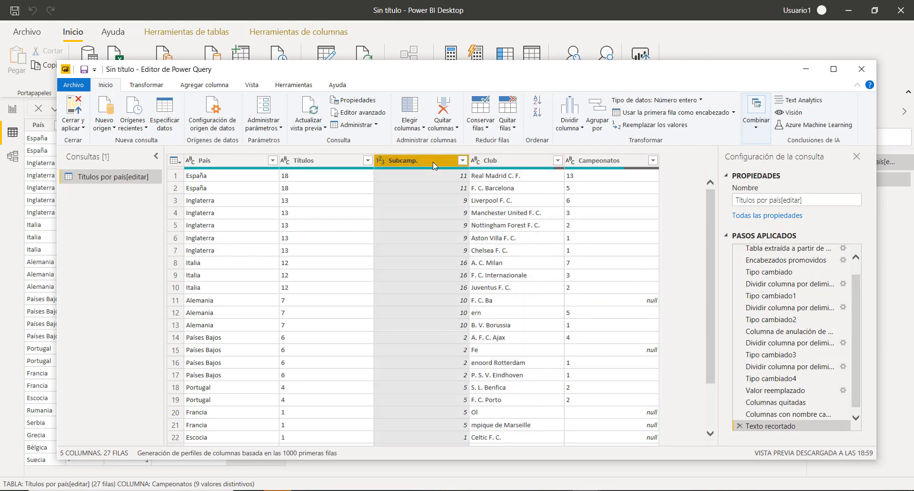
click(322, 161)
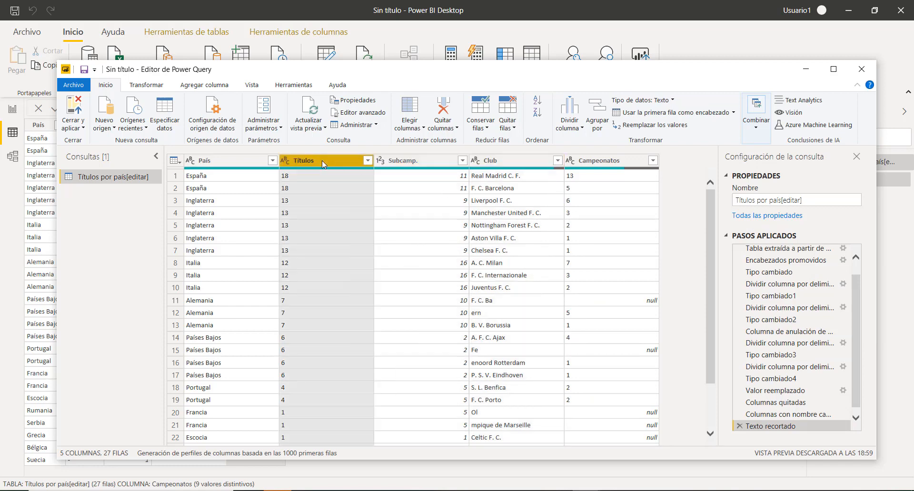
right_click(350, 162)
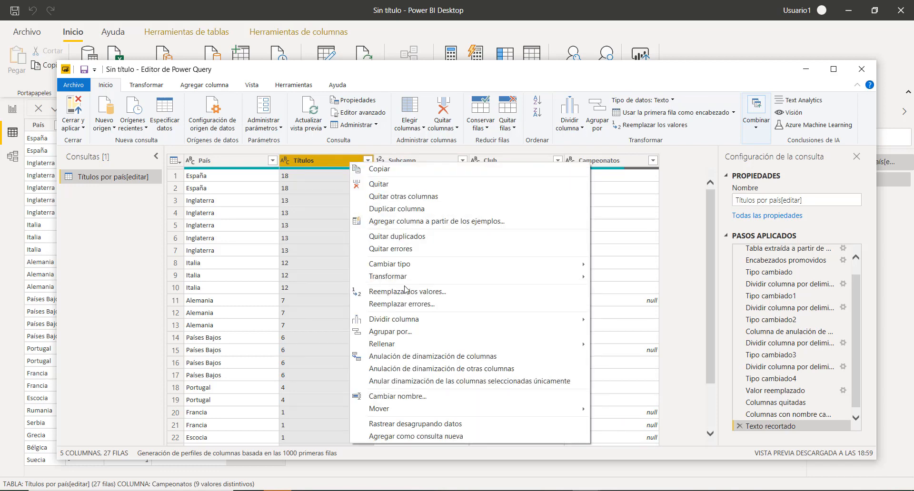
mouse_move(524, 264)
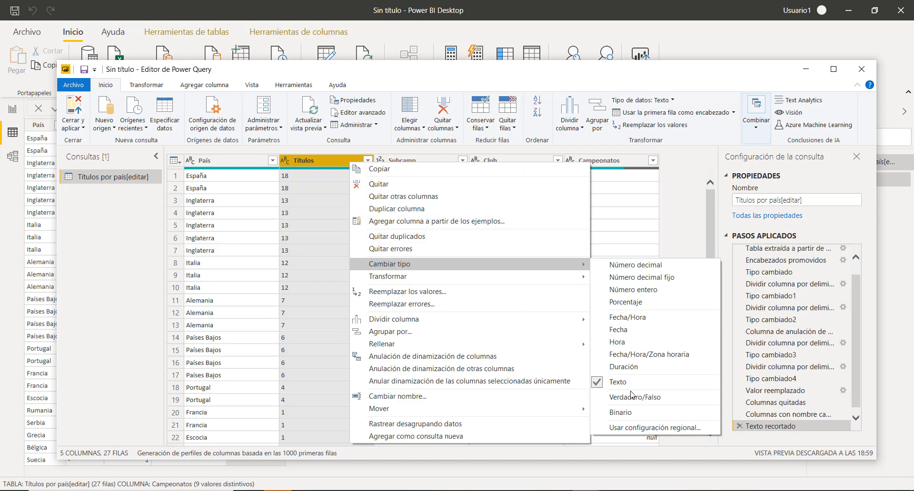
click(625, 289)
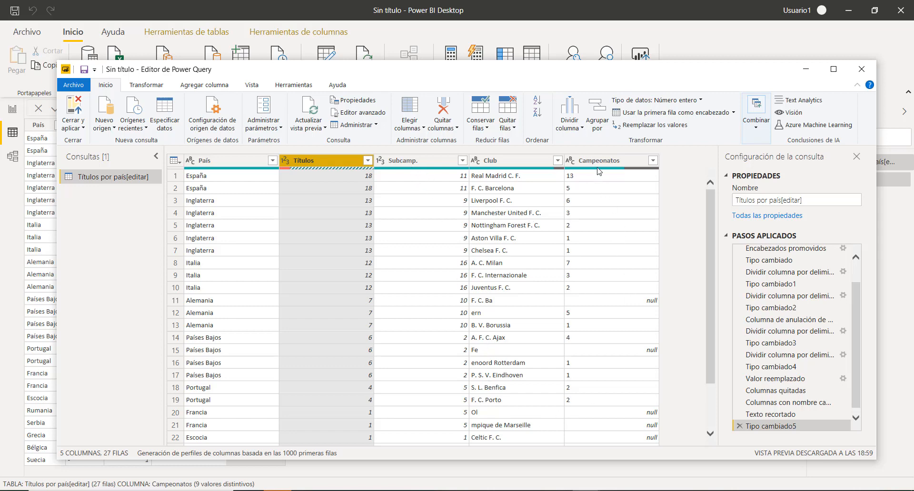
Change the data type of the Campeonatos column to whole number (Número entero)
click(637, 161)
right_click(635, 159)
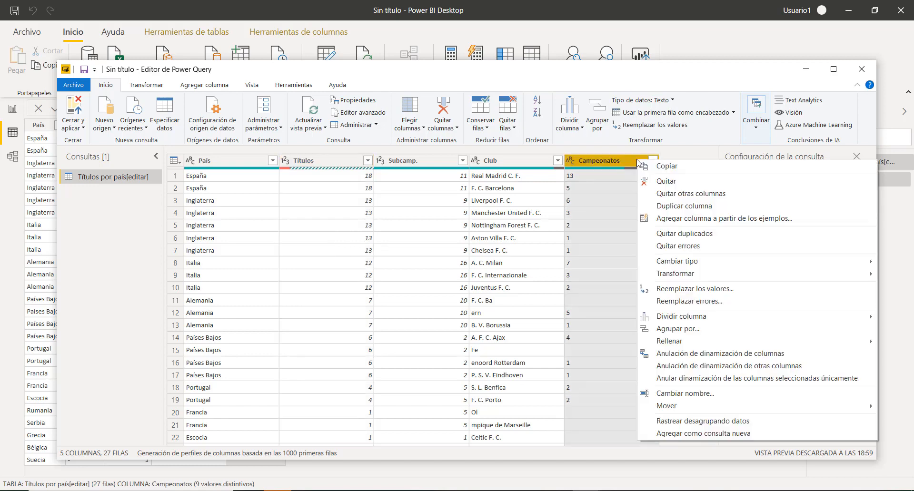
mouse_move(676, 263)
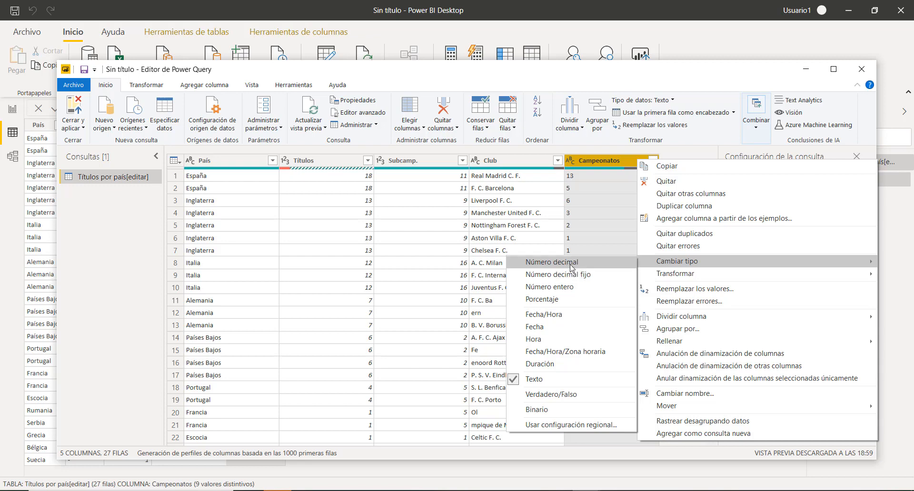
click(565, 288)
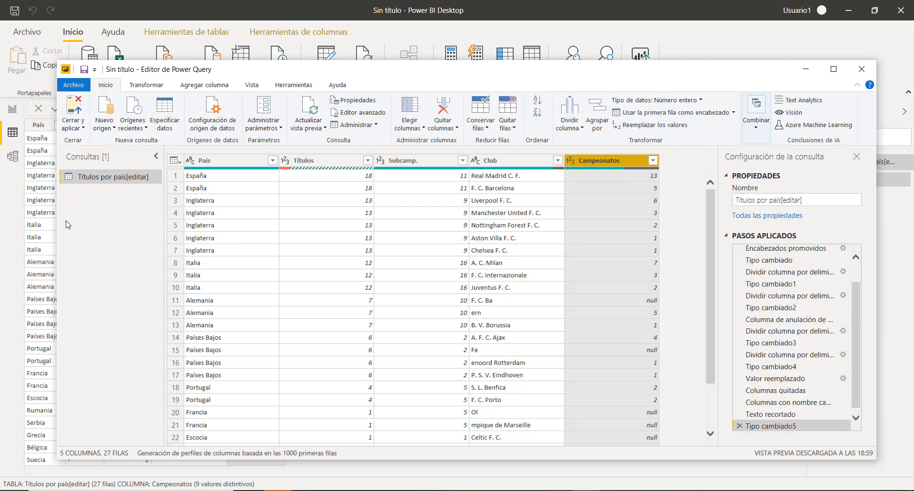
Try to close the query editor and apply its changes, dismiss the notices and look back at the map
click(70, 107)
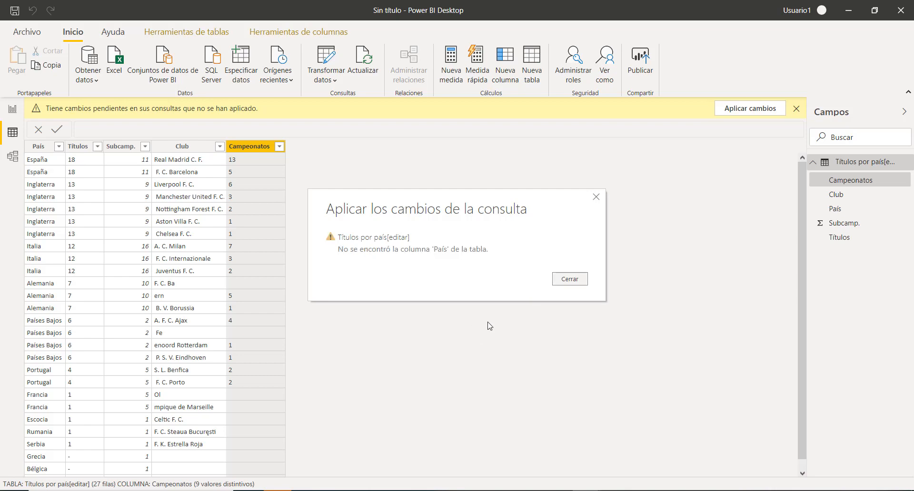
click(596, 198)
click(796, 109)
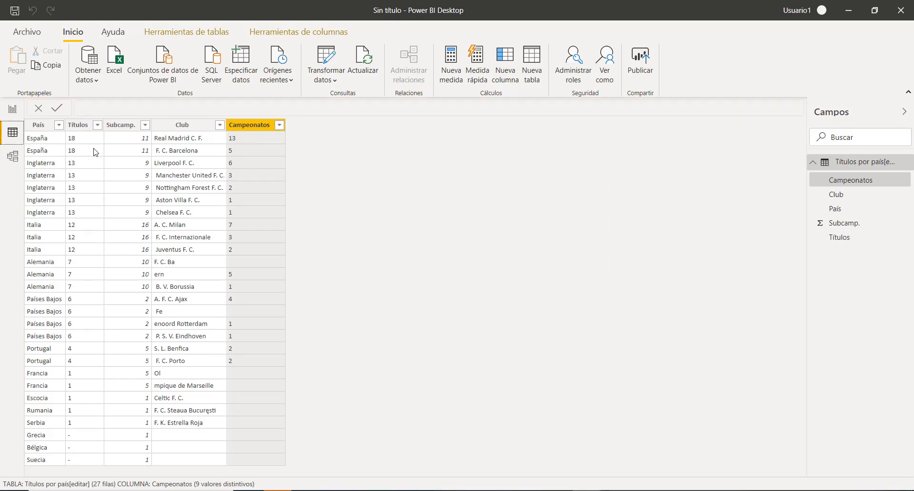
click(9, 112)
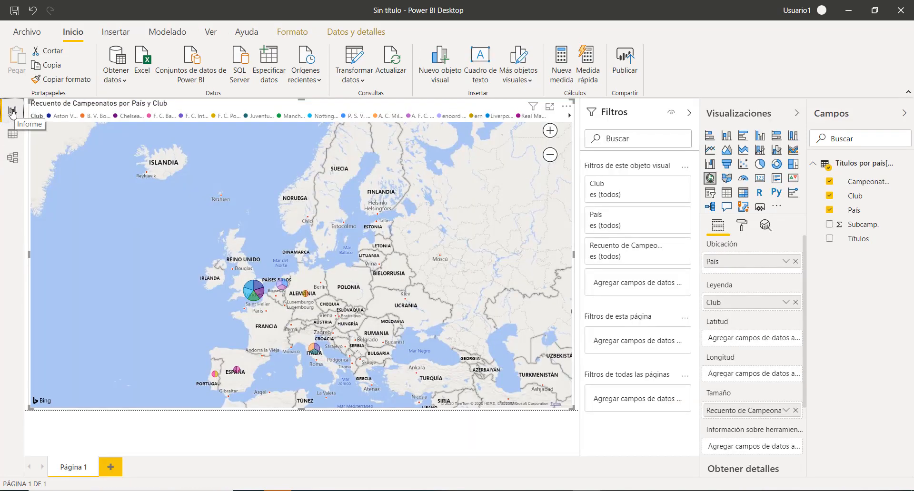
Reopen the Power Query editor from the data view, then close it and apply the query changes
click(13, 133)
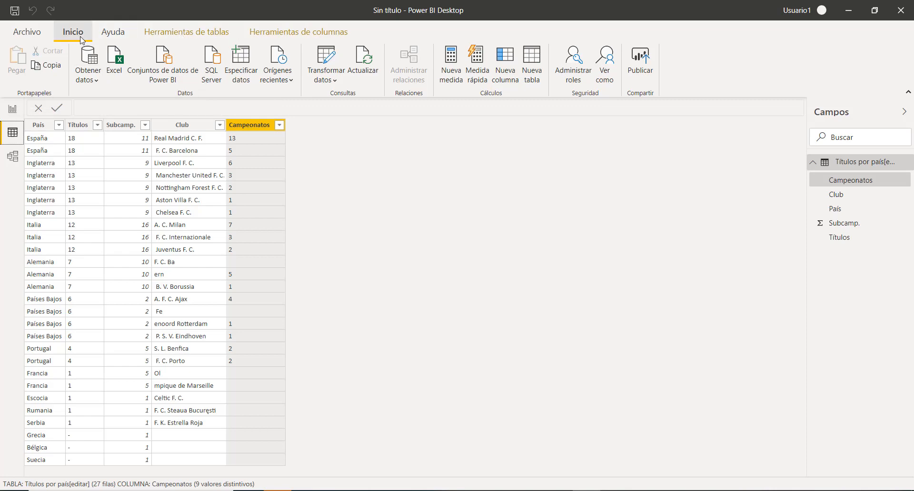
click(326, 58)
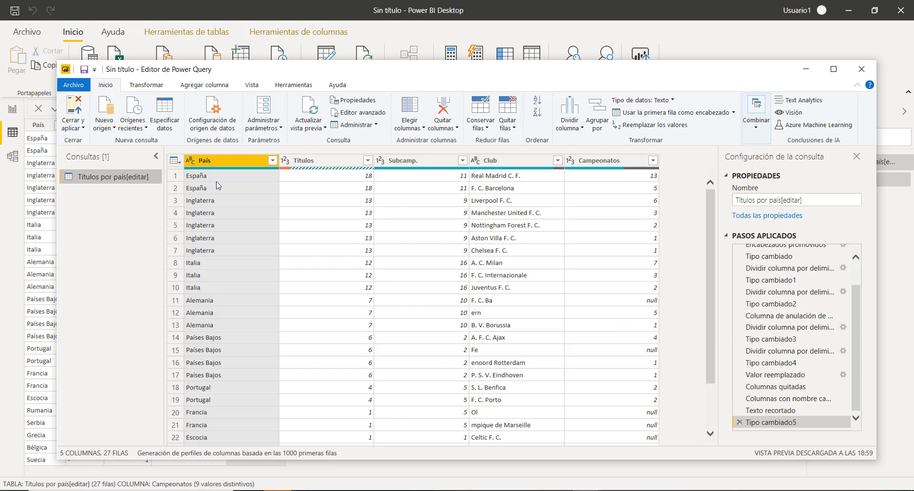
click(83, 128)
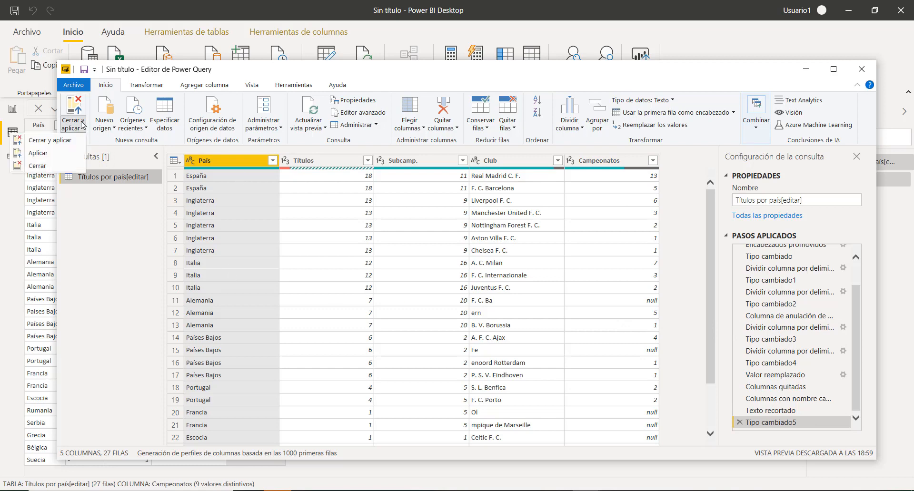
click(47, 141)
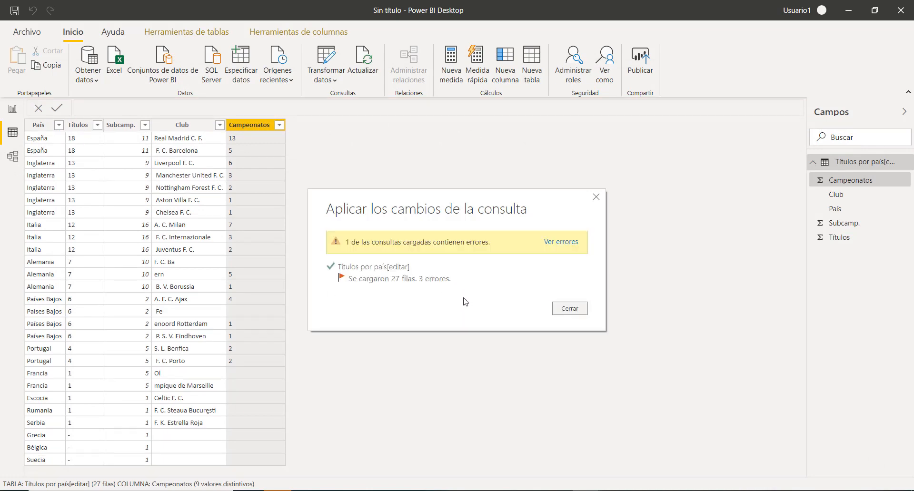
Open the error rows of the loaded Títulos por país query and view the error query's code in the Advanced Editor
click(569, 243)
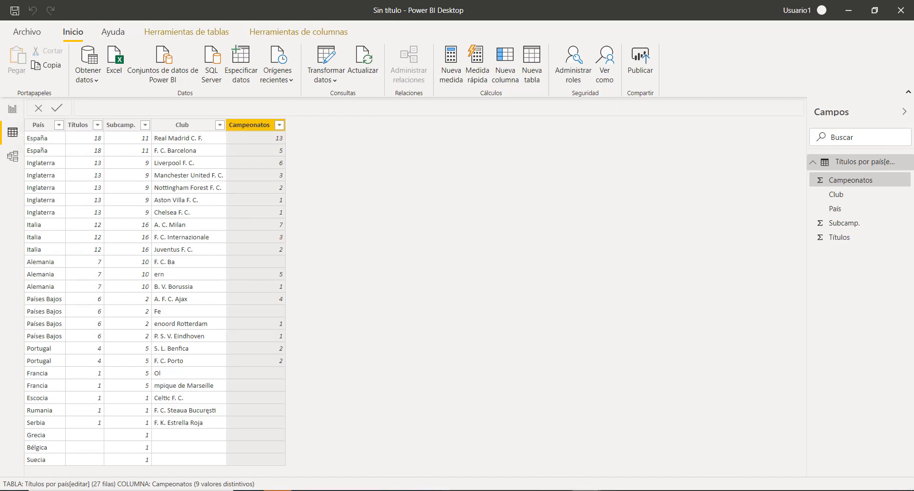
click(618, 478)
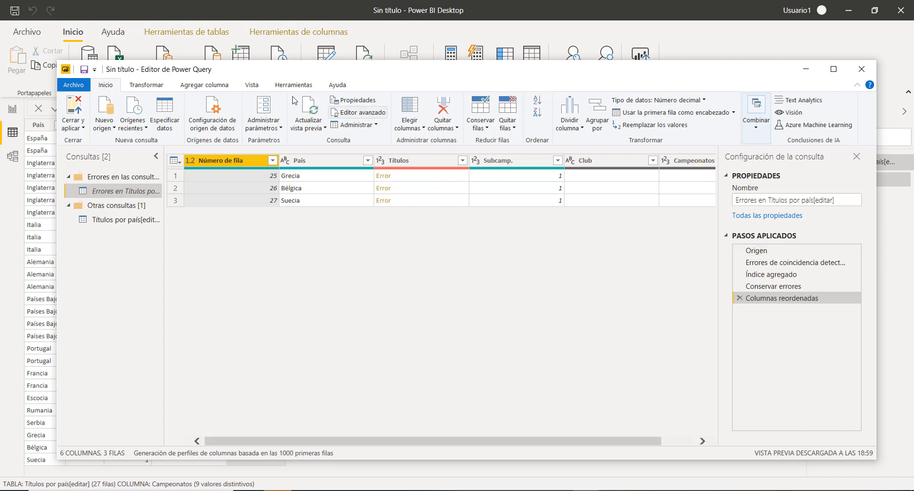
click(248, 87)
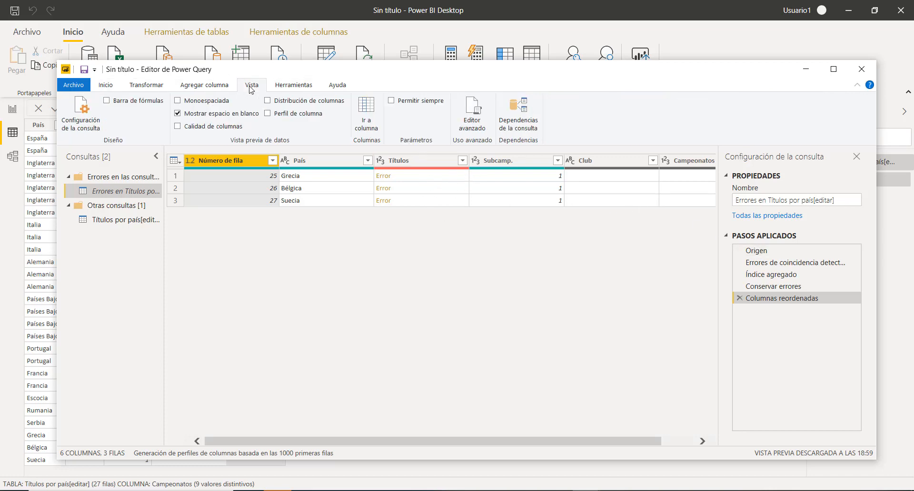
click(473, 104)
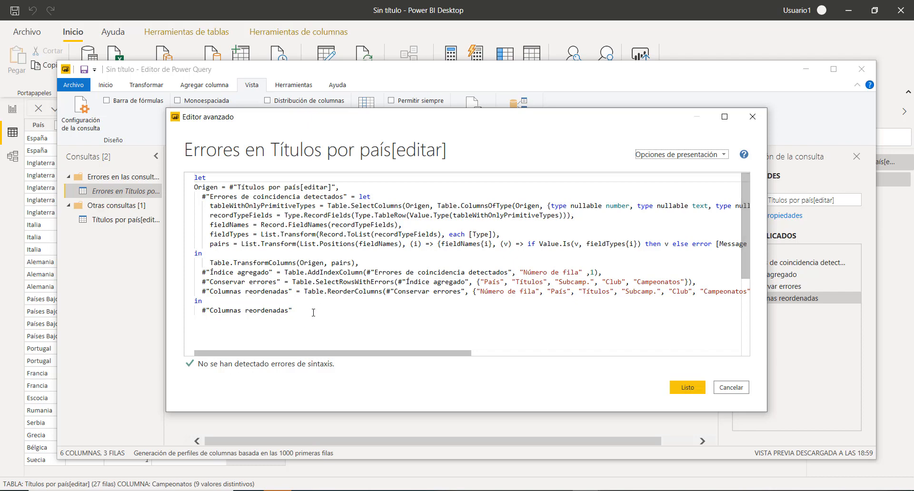
click(431, 335)
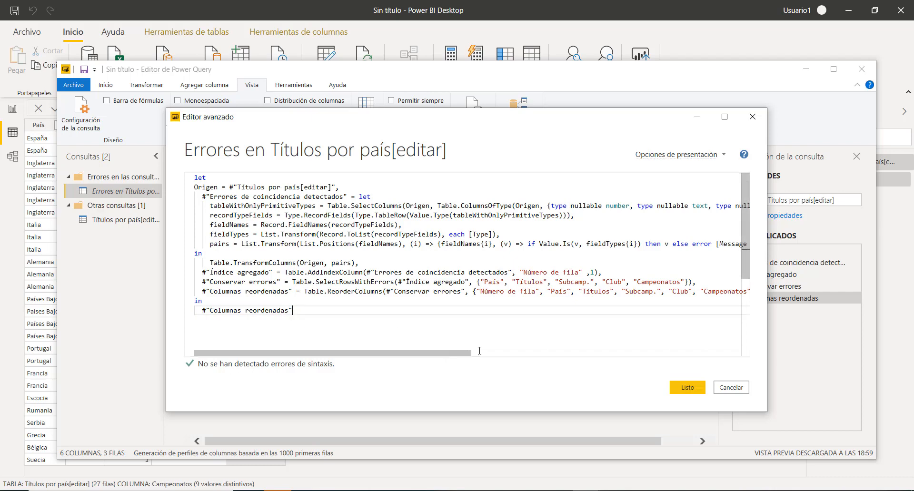
Read the rest of the error query's code without changing it, and close the Power Query editor applying the changes
drag(452, 358, 499, 382)
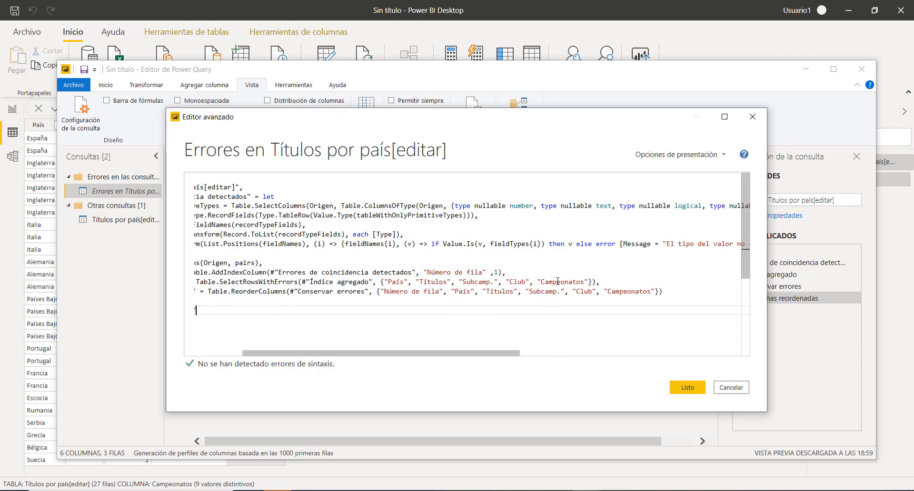
click(736, 391)
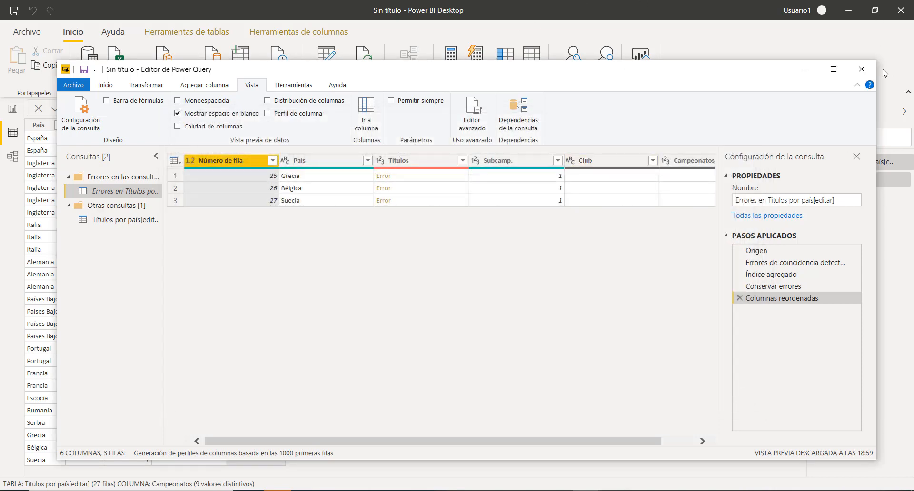
click(862, 69)
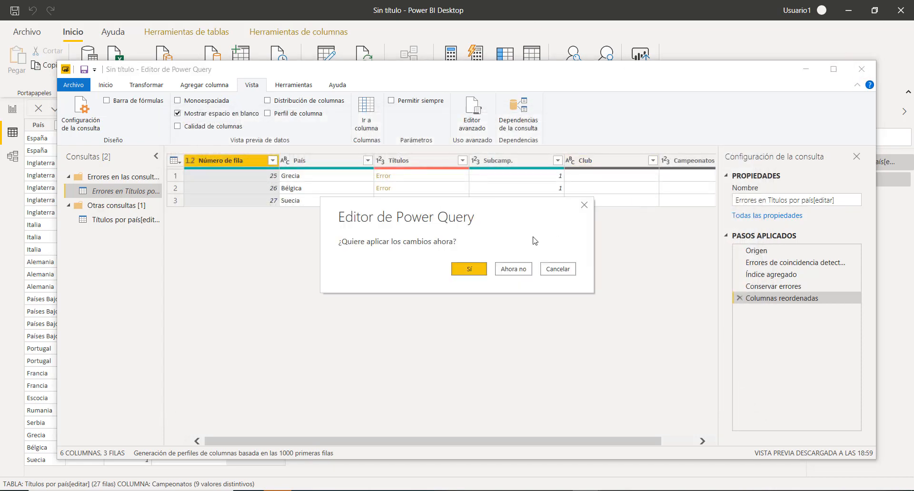
click(474, 269)
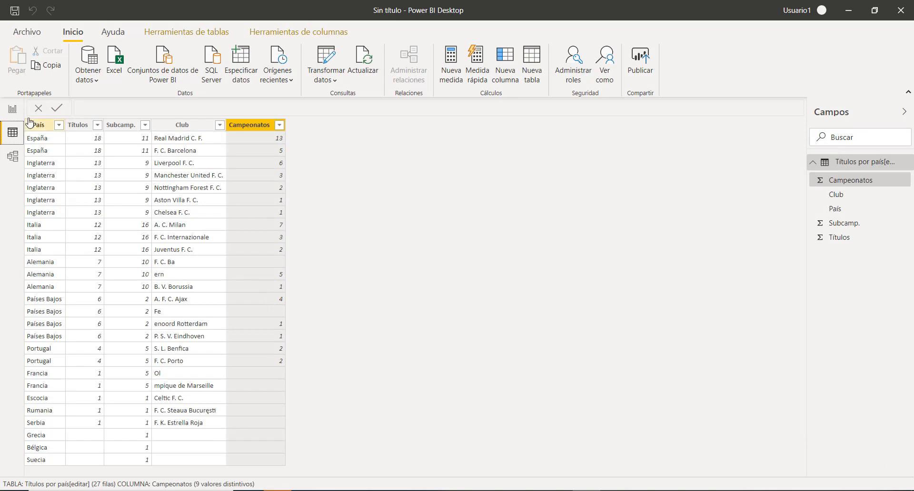
Replace the count of Campeonatos with the numeric Campeonatos field as the map's bubble size, and inspect the Spain and England bubbles
click(12, 109)
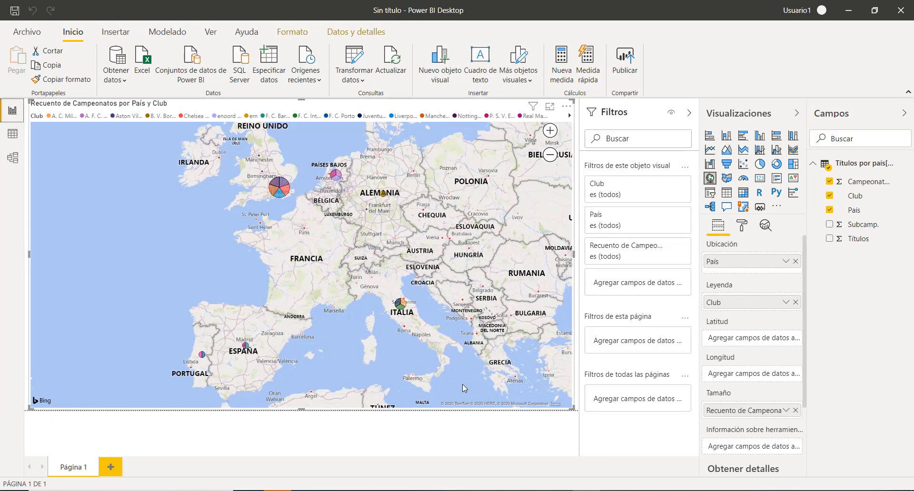
click(795, 411)
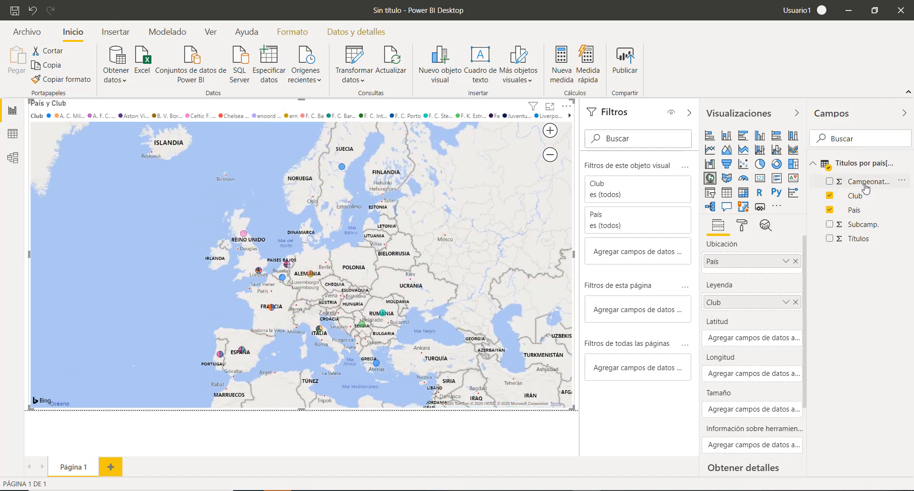
drag(863, 182, 757, 411)
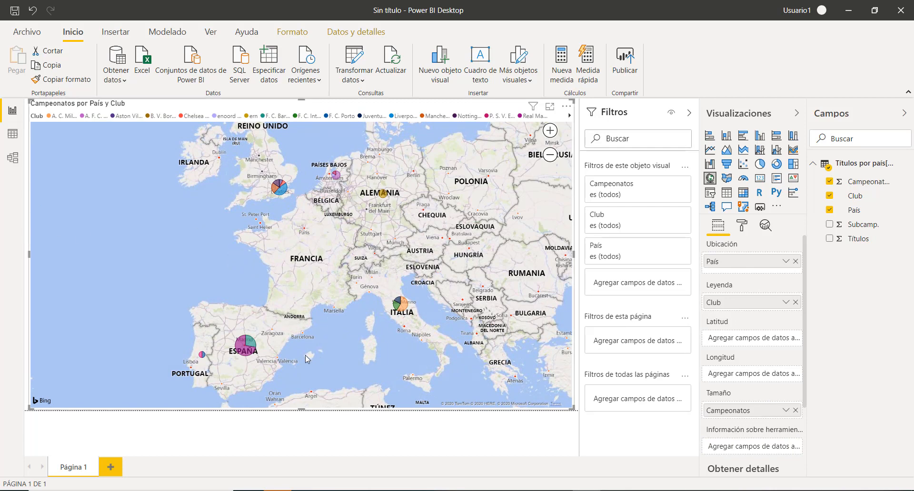
mouse_move(253, 344)
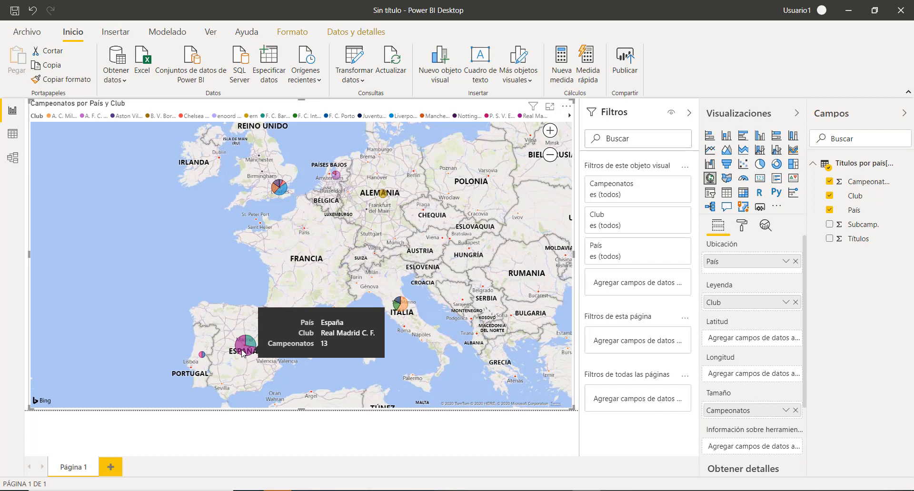
mouse_move(280, 197)
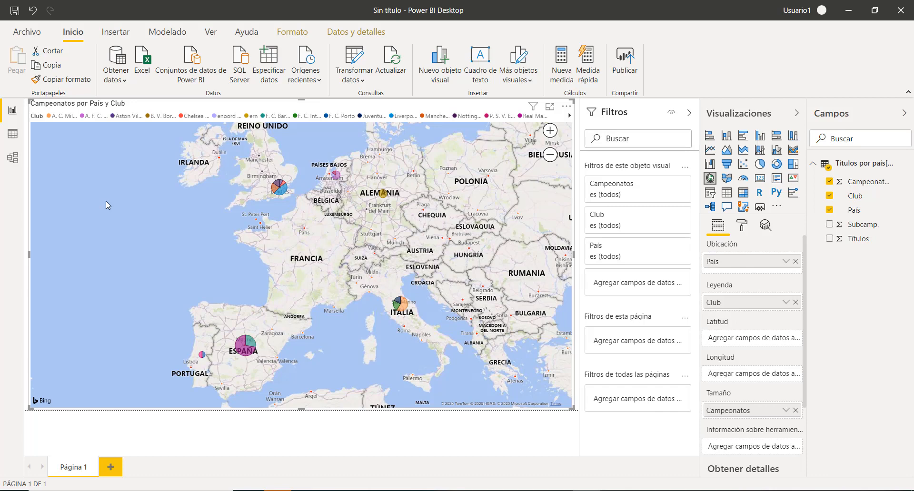
Review the loaded table in the data view, and hide the Filtros and Visualizaciones panes to enlarge the report map
click(18, 139)
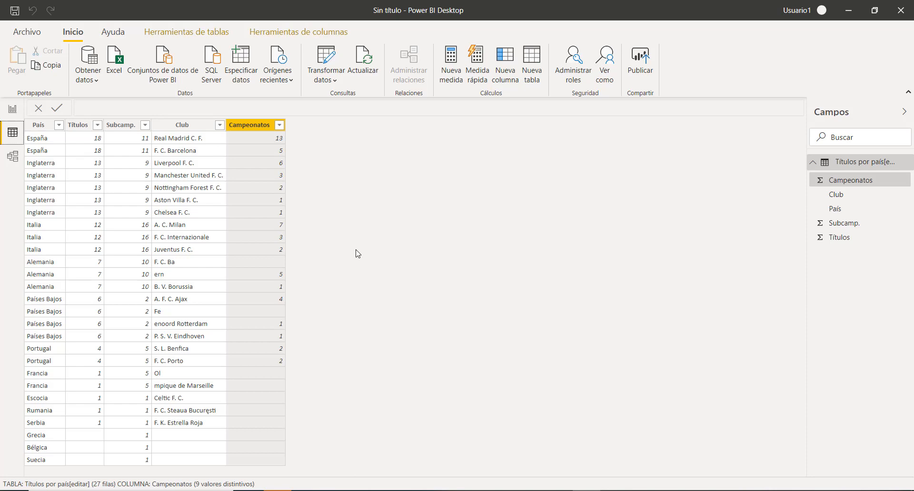
click(12, 109)
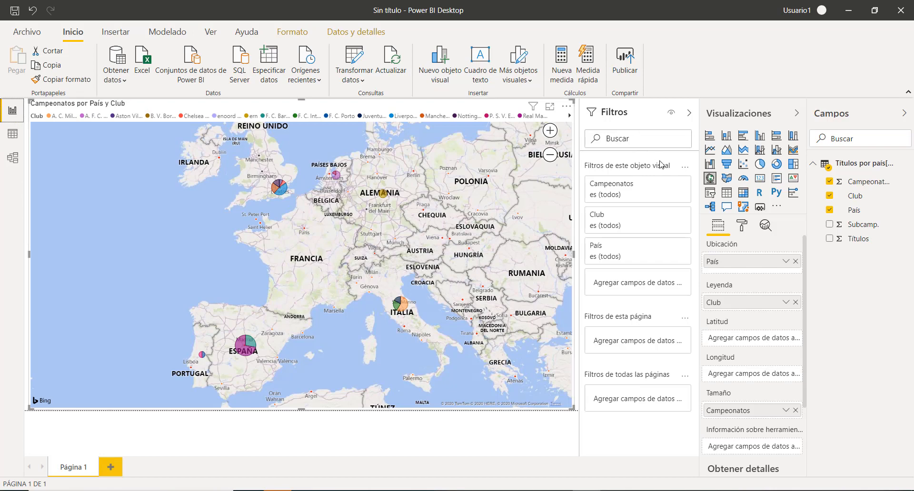
click(689, 113)
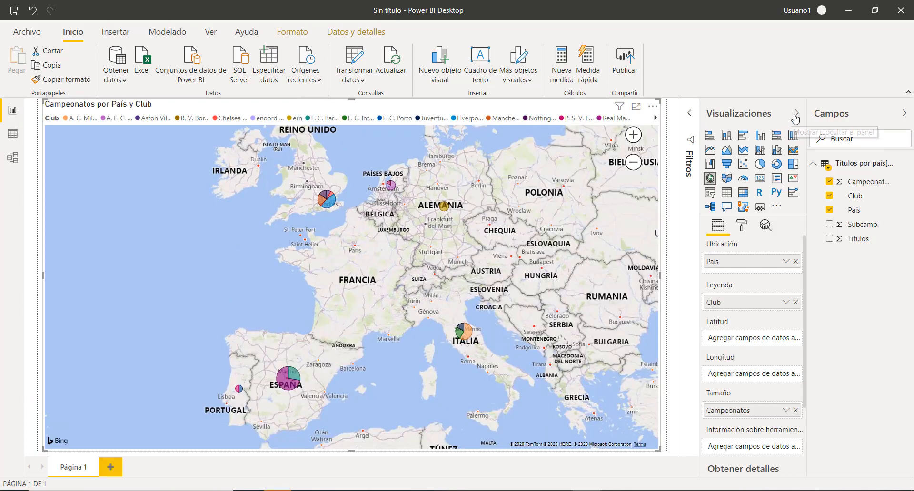
click(796, 113)
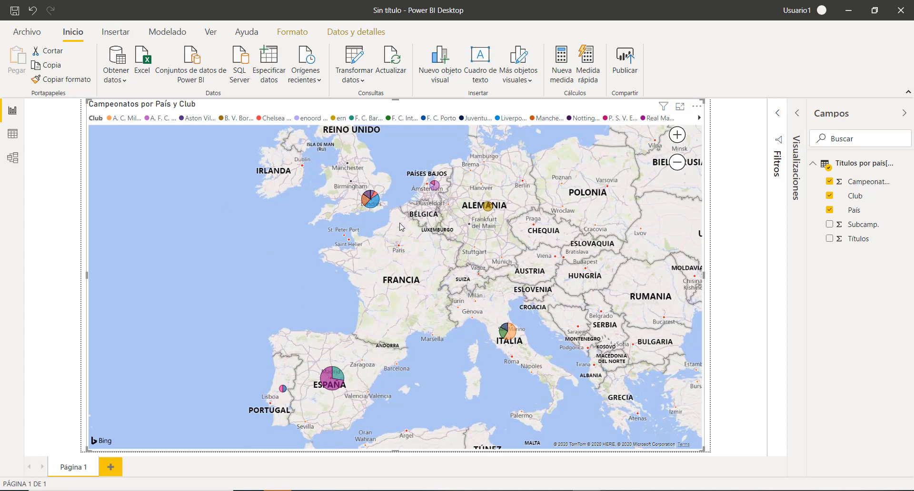
mouse_move(377, 205)
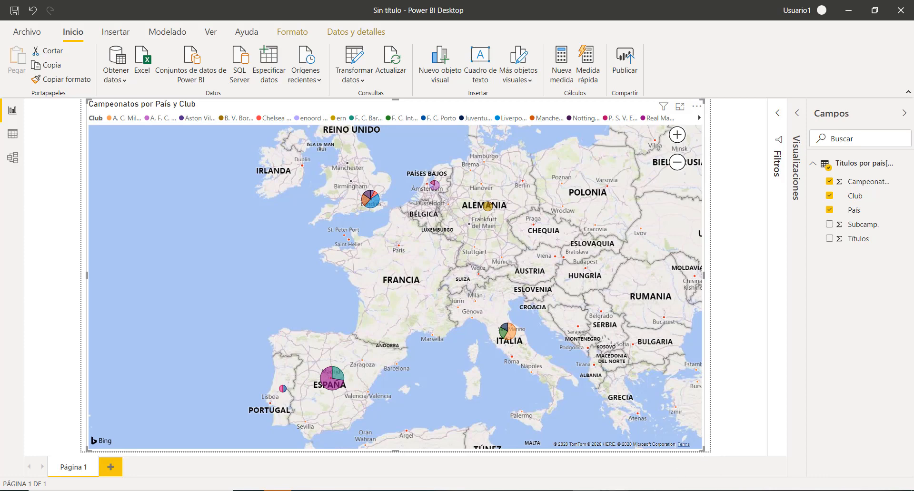
Switch to PowerPoint and present the slides from slide 8 through to the query ribbon slide (La cinta de consulta)
click(506, 481)
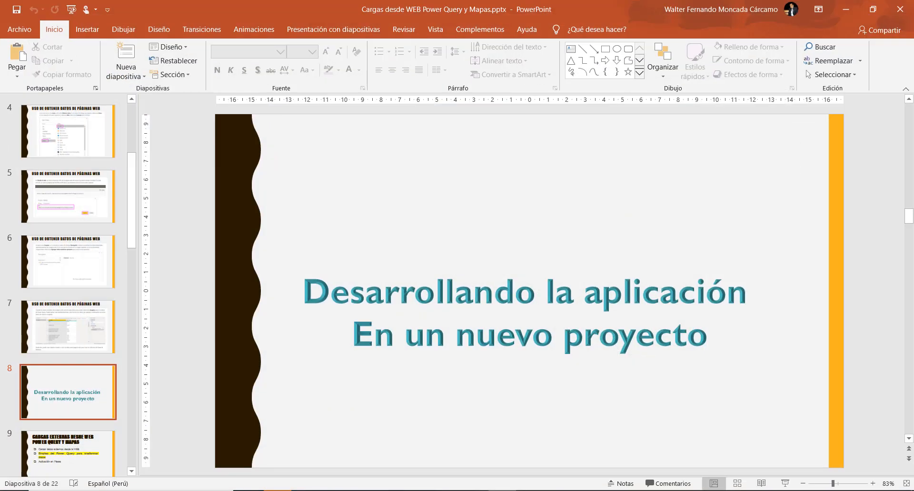
click(785, 484)
click(523, 388)
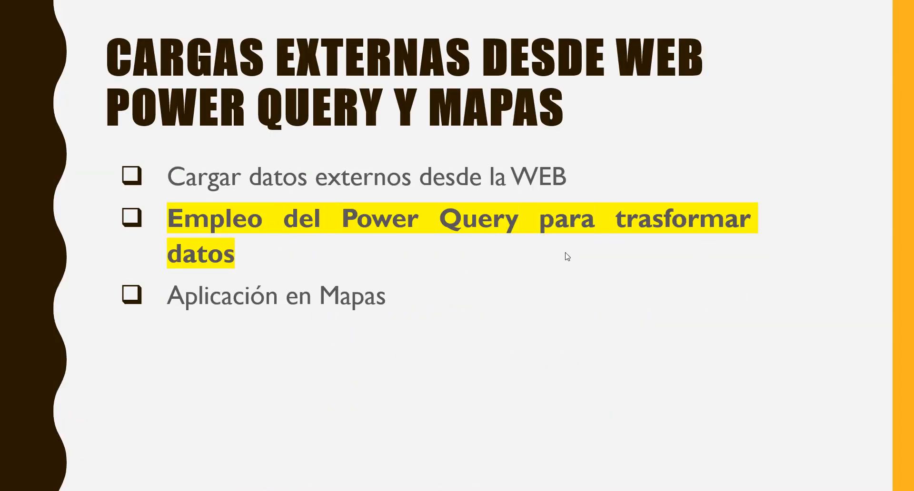
click(412, 380)
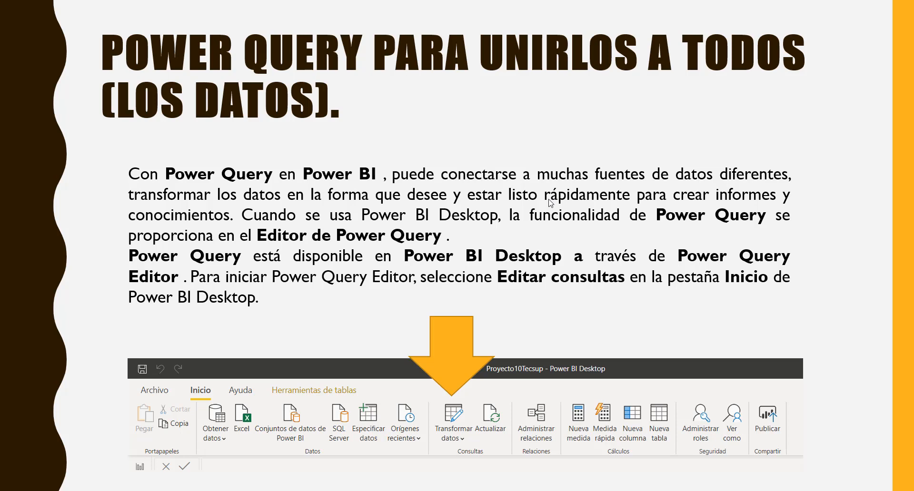
click(430, 240)
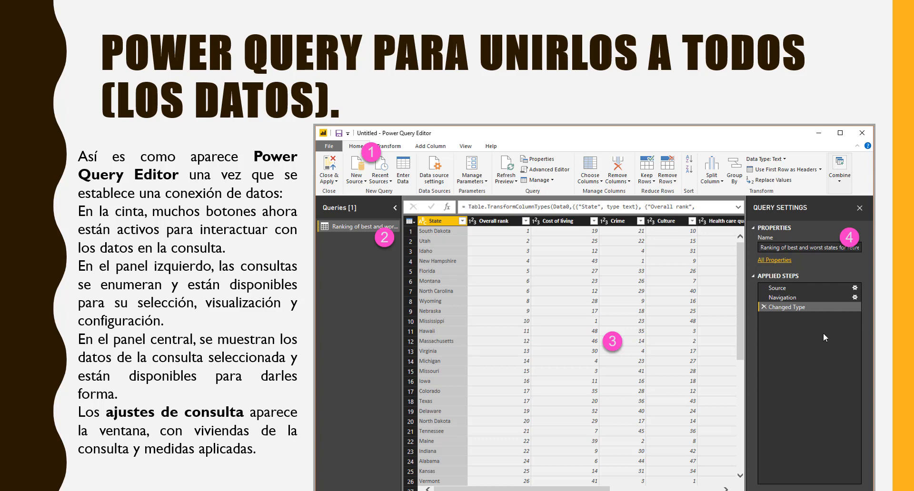
click(334, 303)
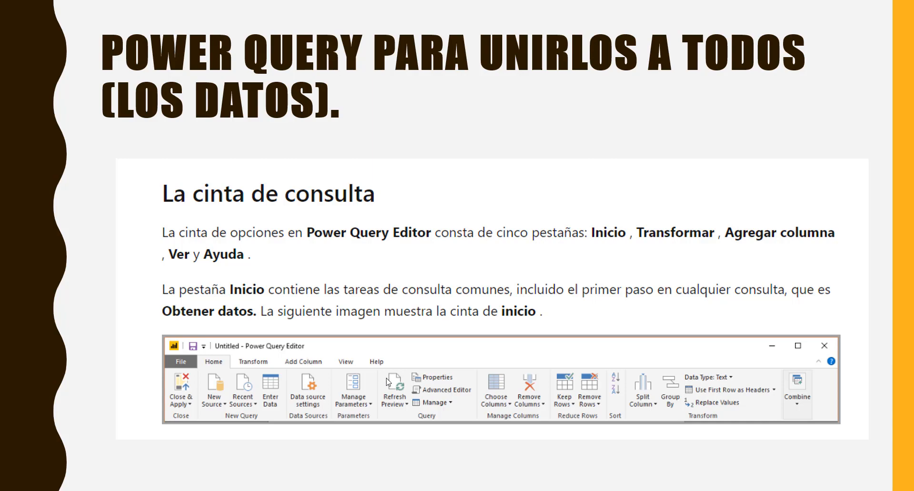
Switch back to Power BI Desktop and reopen the Power Query editor on the Títulos por país query
key(alt+Tab)
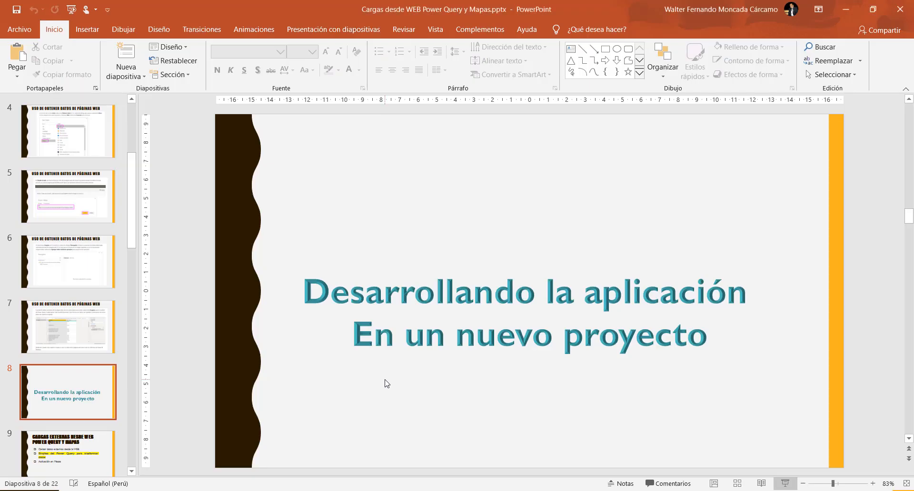
key(alt+Tab)
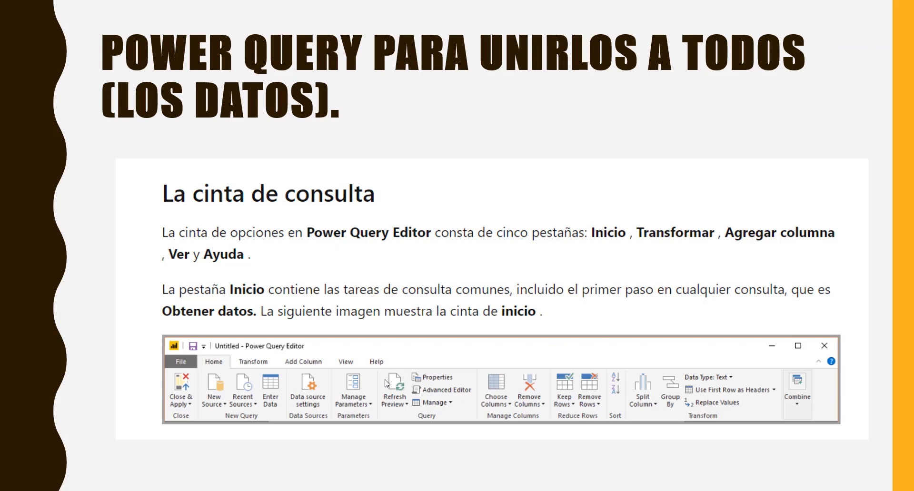
key(alt+Tab)
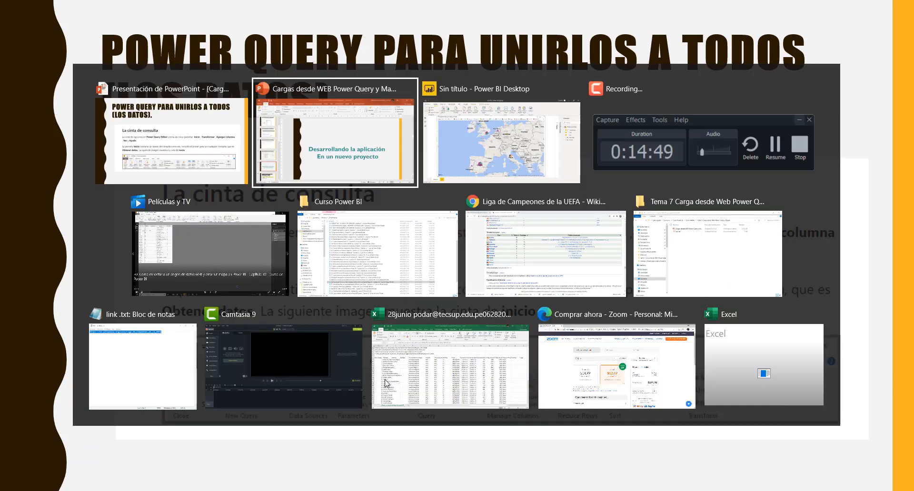
key(alt+Tab)
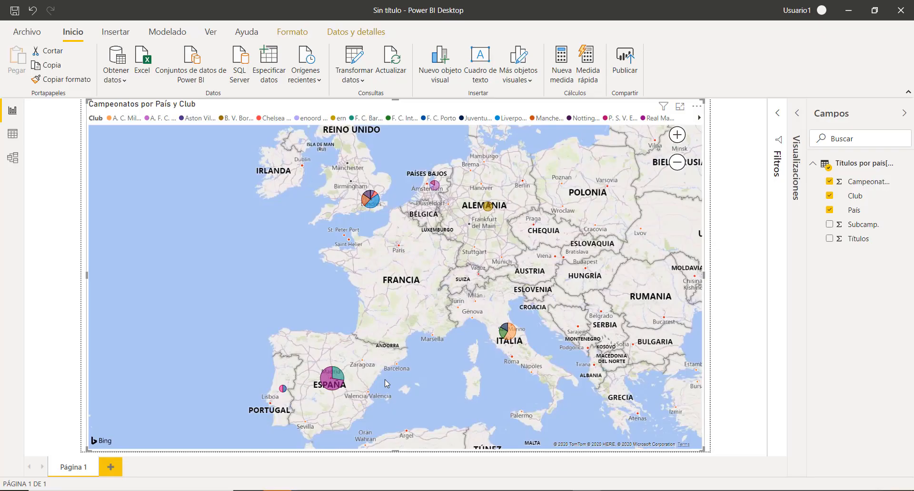
click(357, 62)
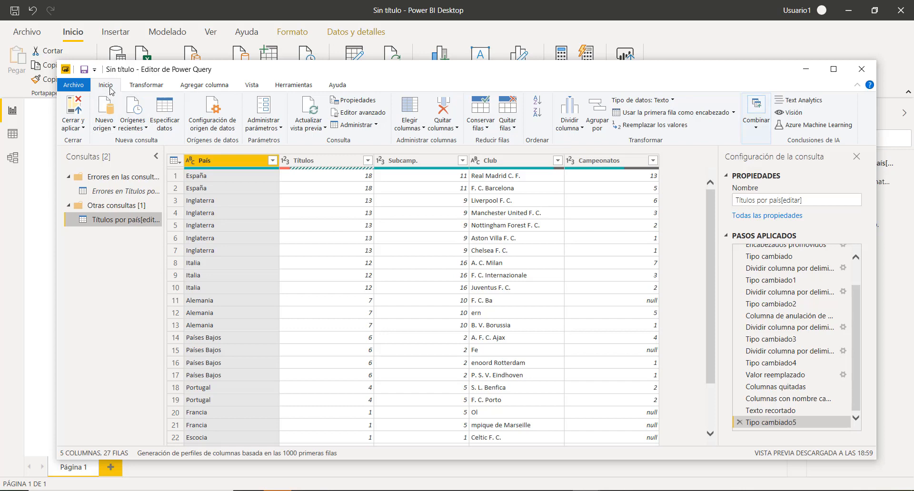
Review the editor's Transformar, Agregar columna, Vista and Herramientas commands, and view the error rows query
click(143, 87)
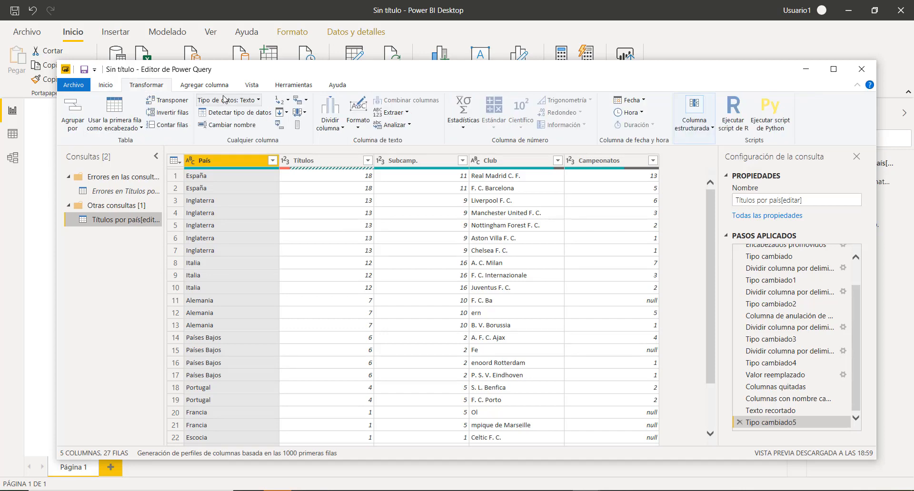
click(205, 85)
click(253, 87)
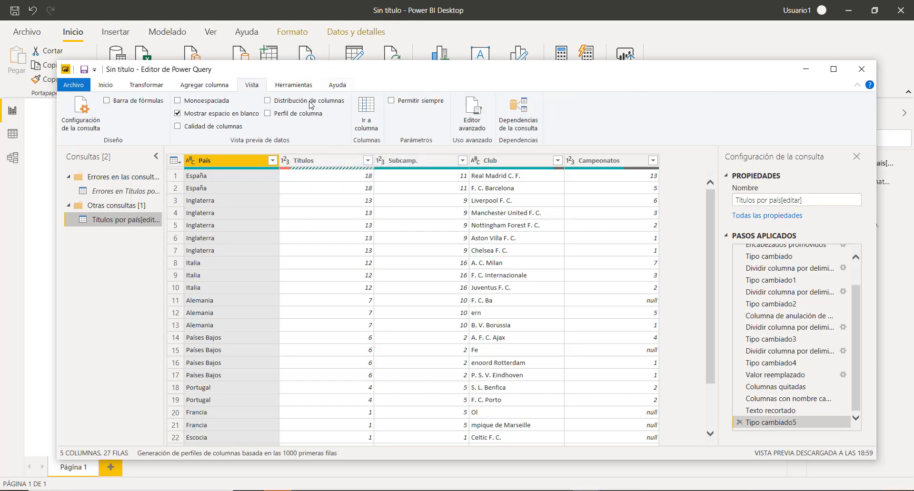
click(294, 88)
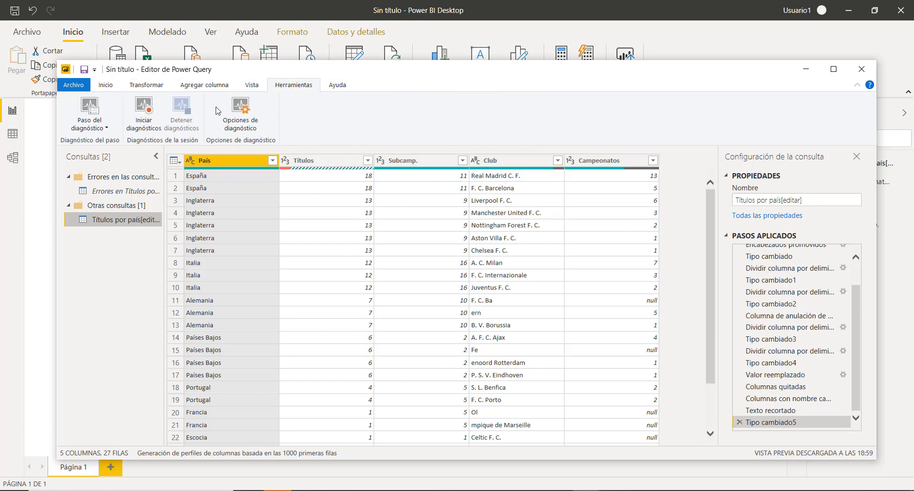
click(254, 85)
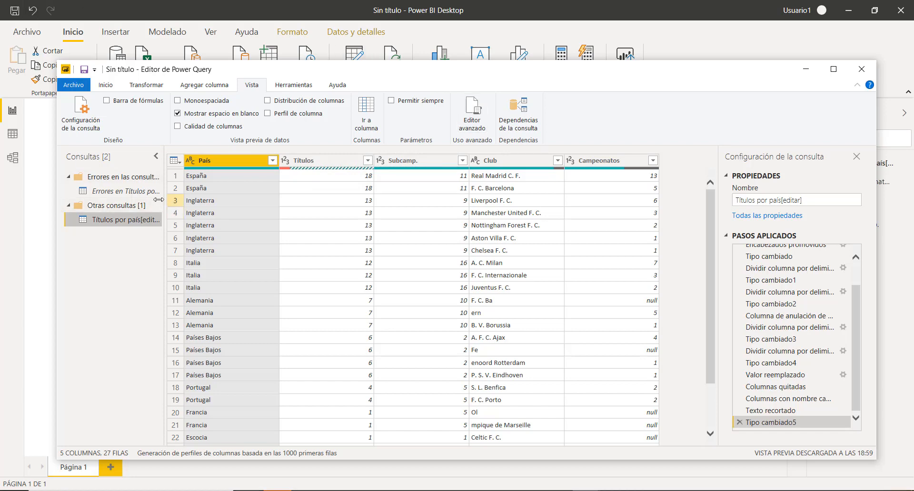
click(146, 193)
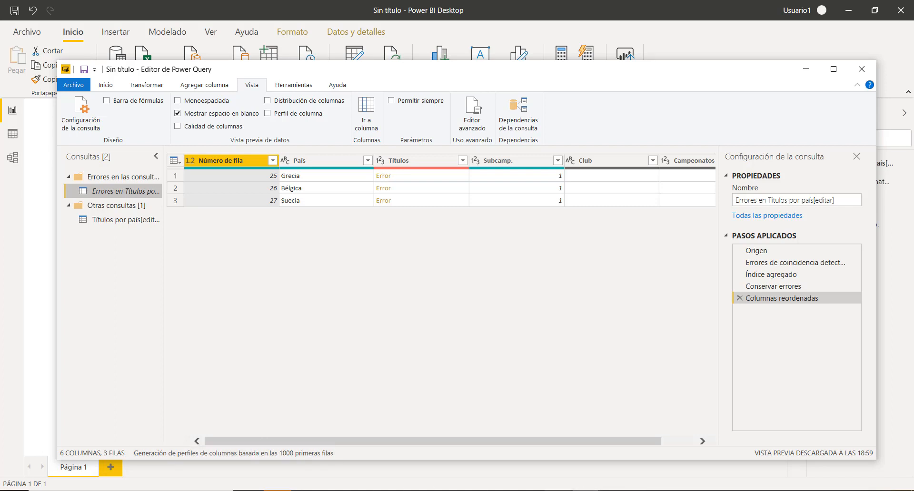
Switch to the running PowerPoint slide show to read the slide about the query ribbon
mouse_move(553, 485)
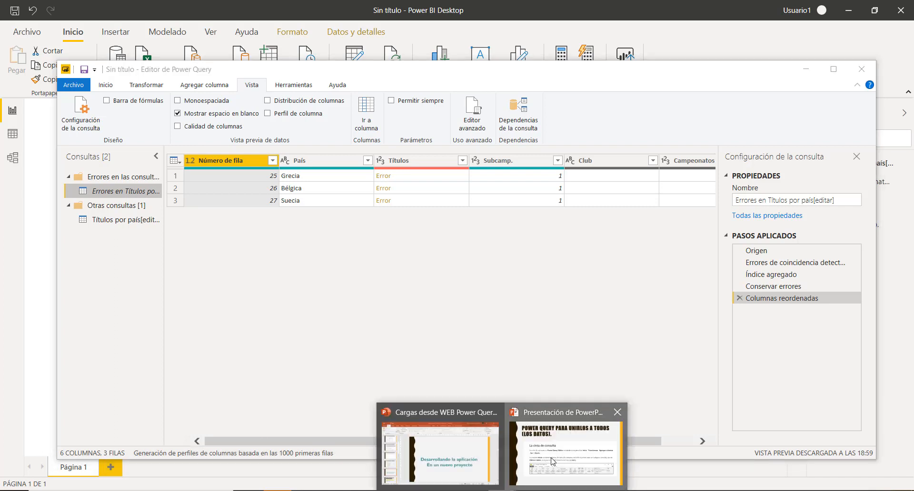
click(528, 460)
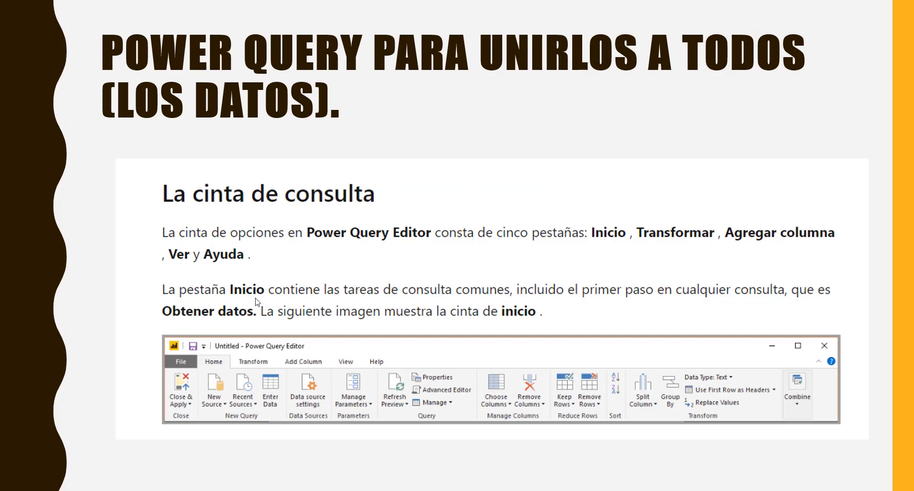
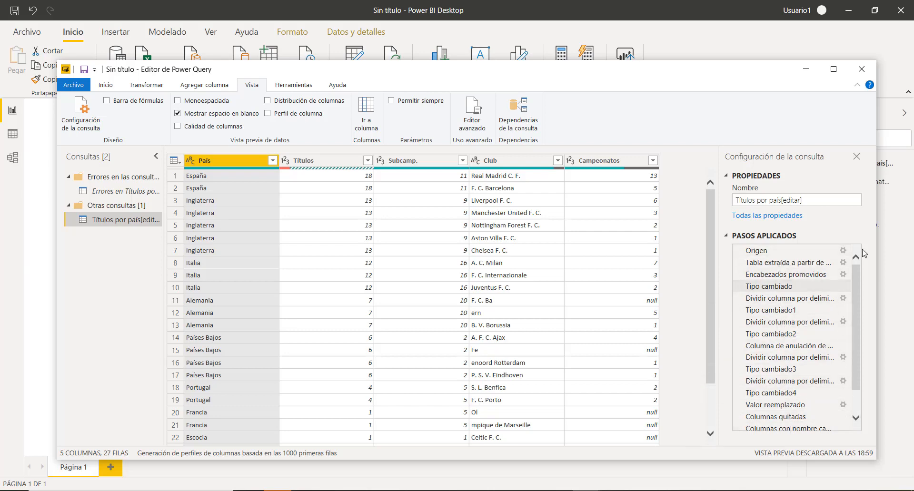
Review the replacement settings of the Valor reemplazado step in Títulos por país, leaving them unchanged, and look over the remaining applied steps
click(843, 405)
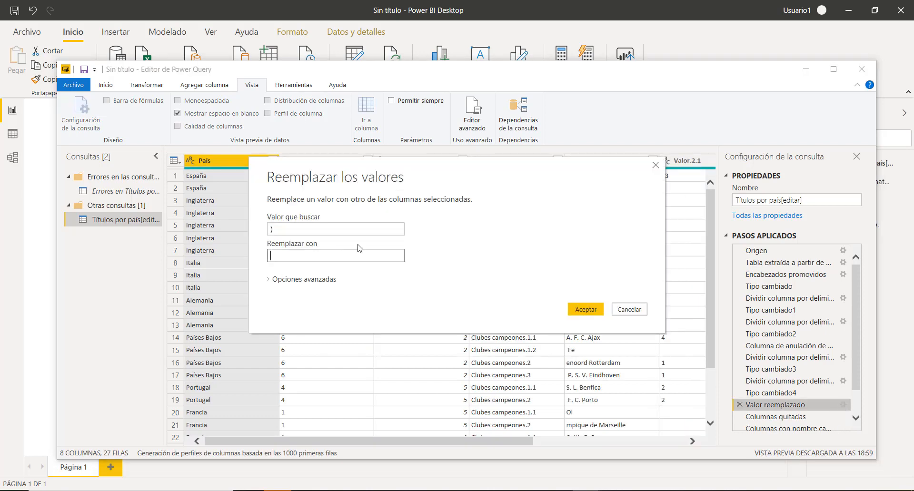
click(627, 311)
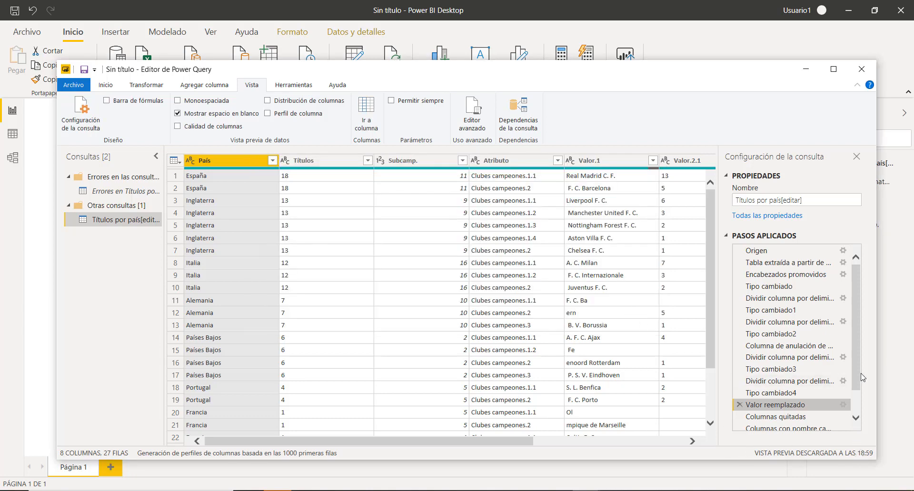
scroll(855, 381, down, 3)
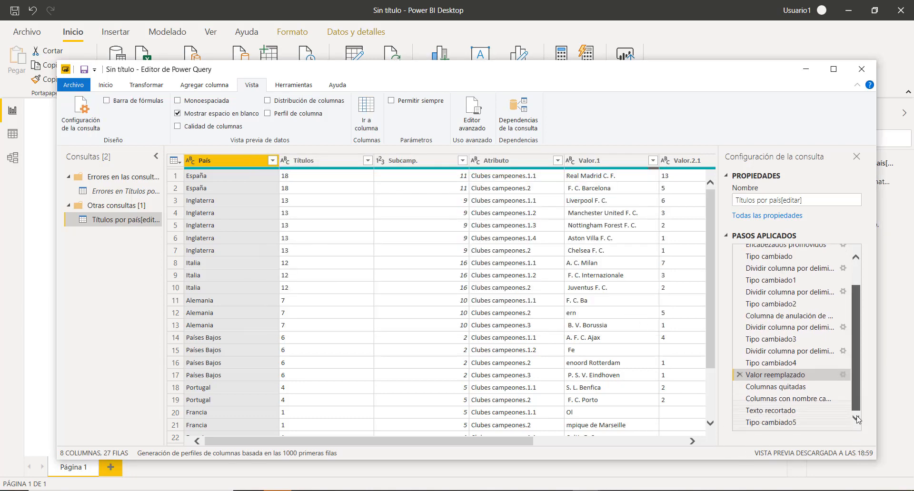
Display the query's last applied step, Tipo cambiado5, and switch to the running PowerPoint slide show
click(815, 423)
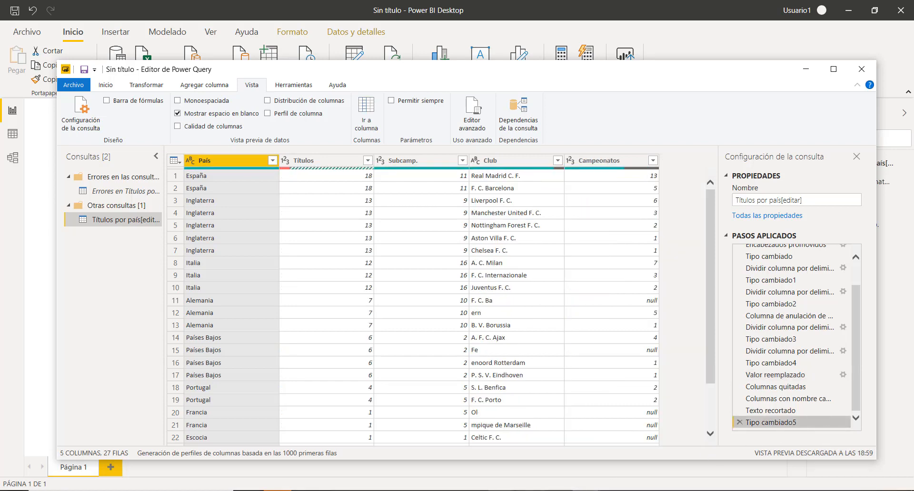
mouse_move(536, 481)
click(556, 458)
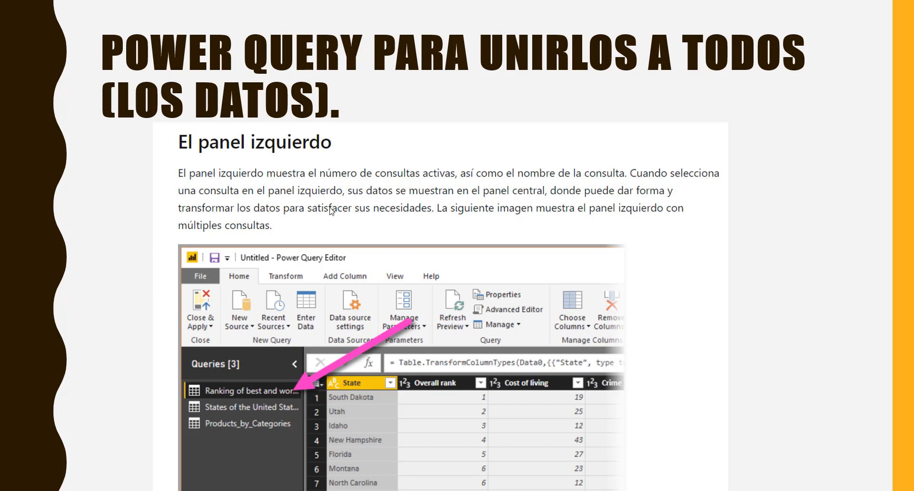
Read through the Power Query slides on the query panels, applied steps, the advanced editor and saving the work
click(358, 250)
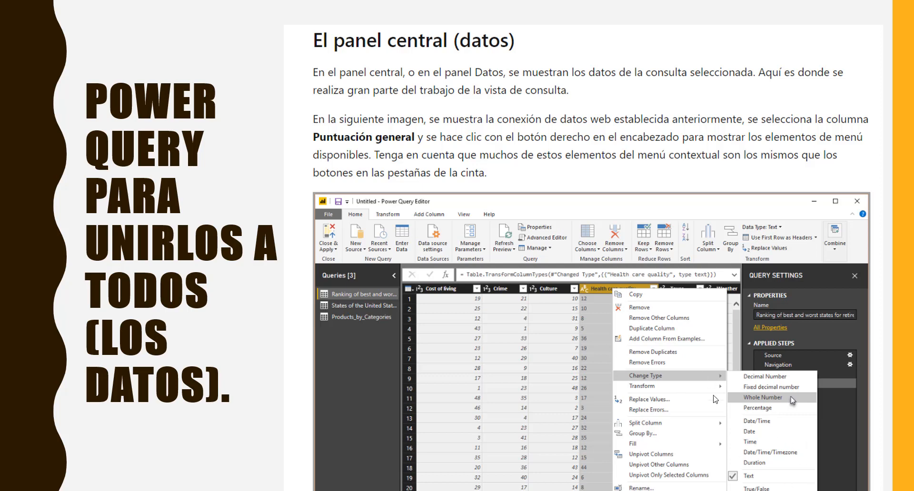
click(662, 384)
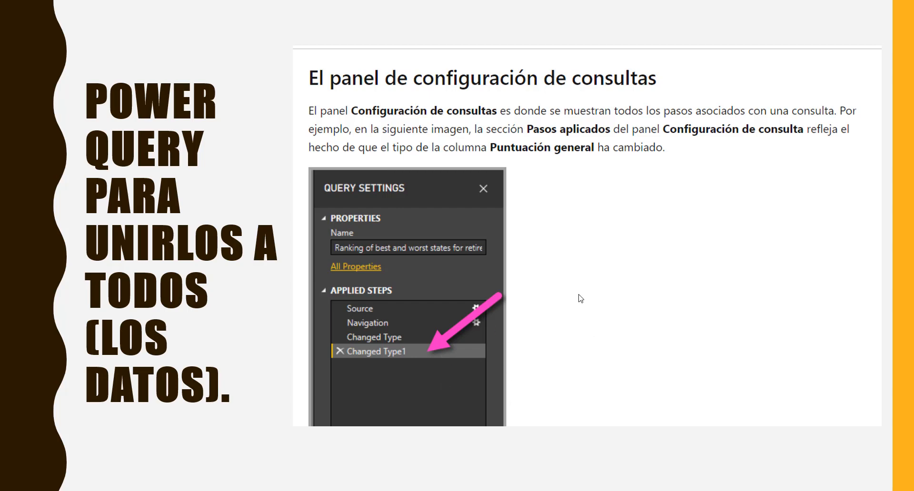
key(Right)
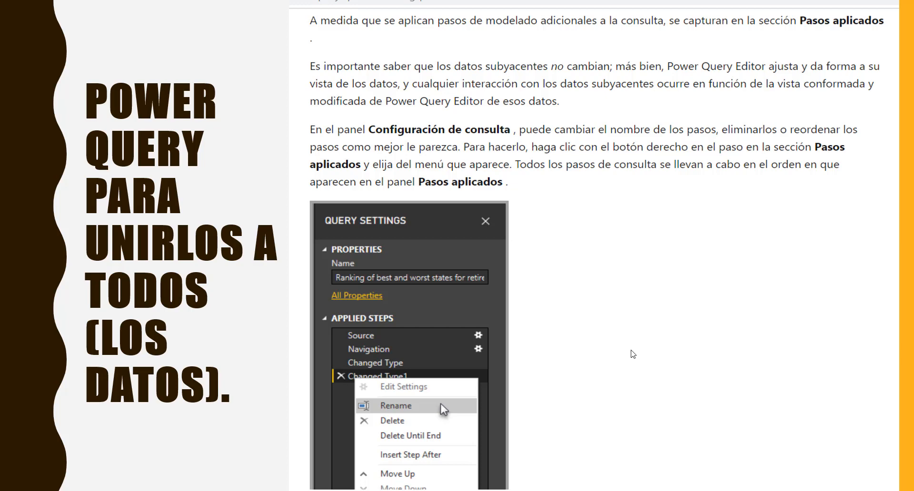
click(654, 346)
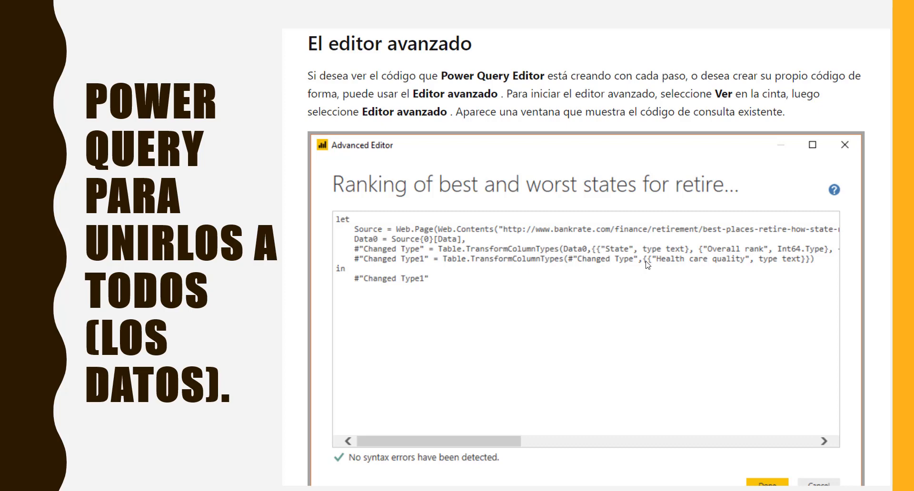
key(Right)
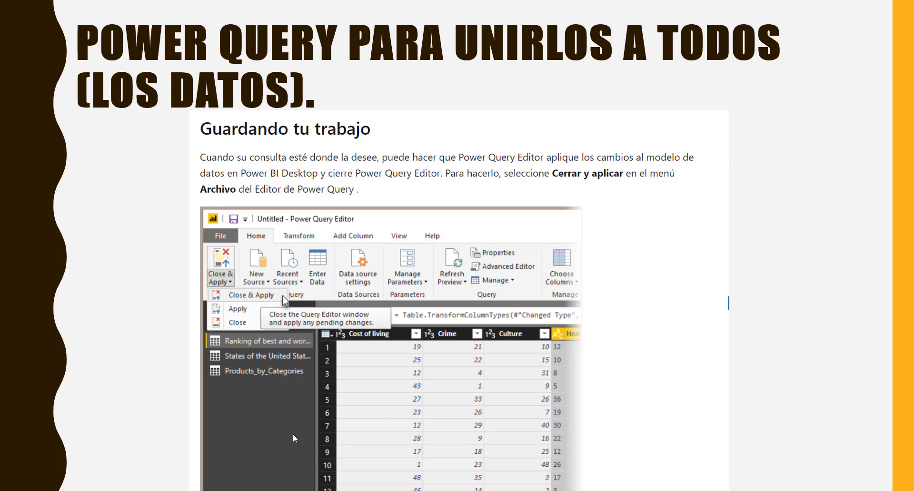
key(Right)
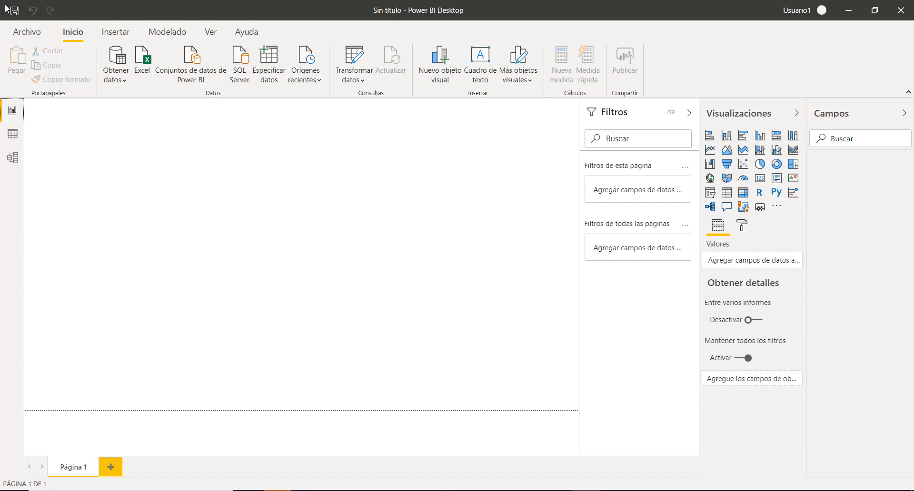
Connect the blank Power BI report to the Excel workbook Data Bicicletas.xlsx
click(119, 82)
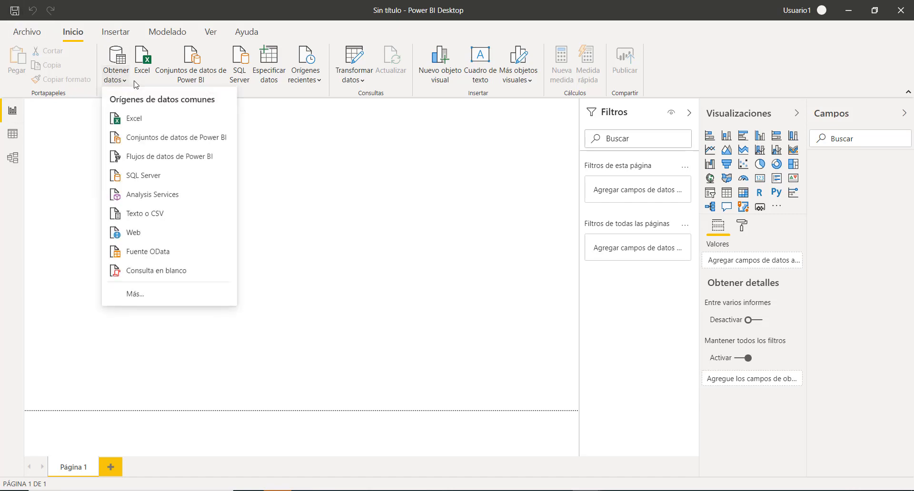
click(139, 119)
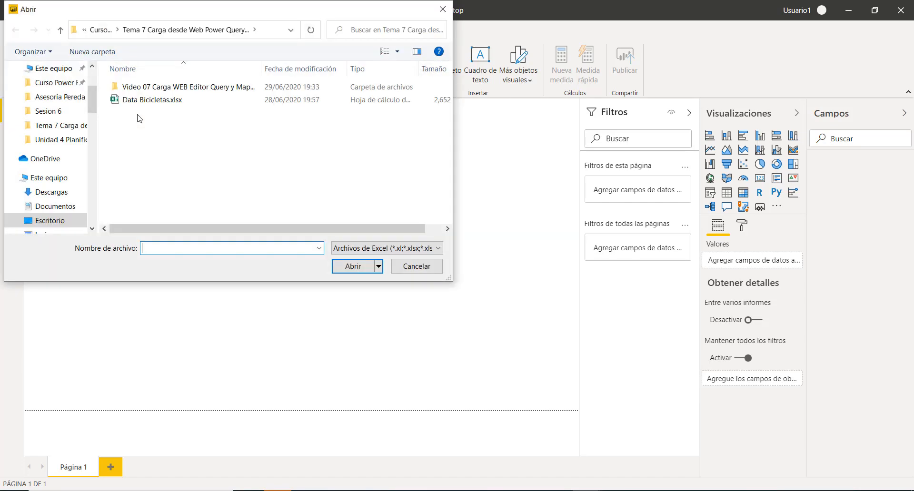
click(174, 100)
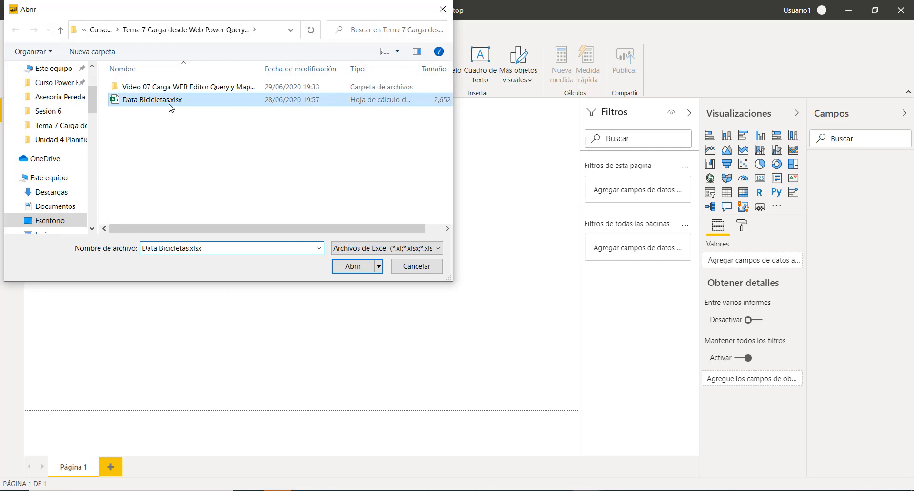
click(360, 268)
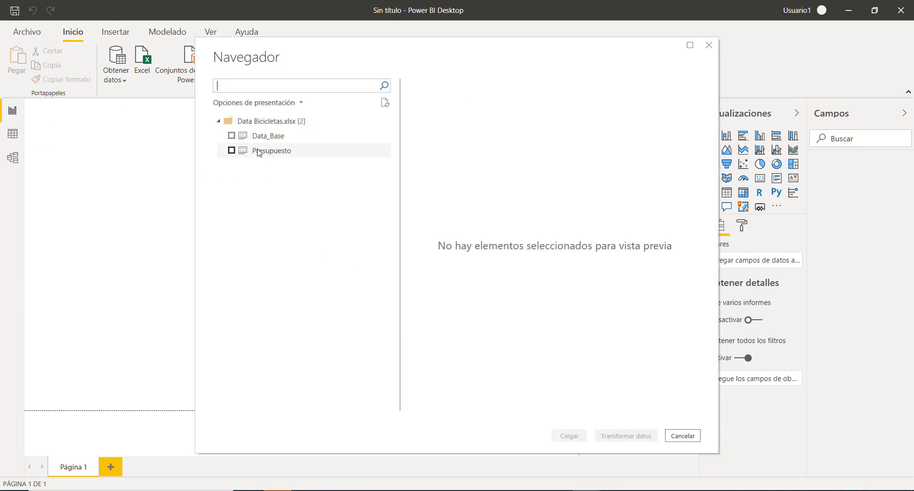
Preview the Data_Base and Presupuesto sheets of the workbook and load both into the model
click(232, 138)
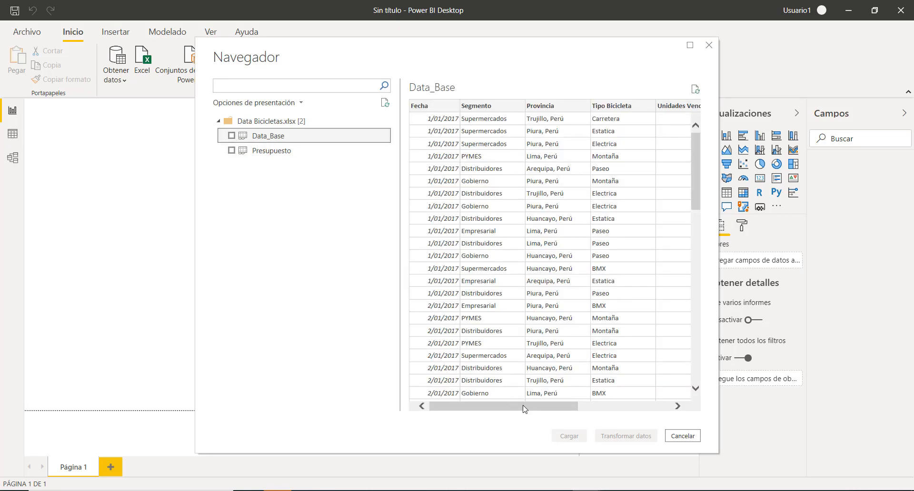
drag(525, 410, 626, 422)
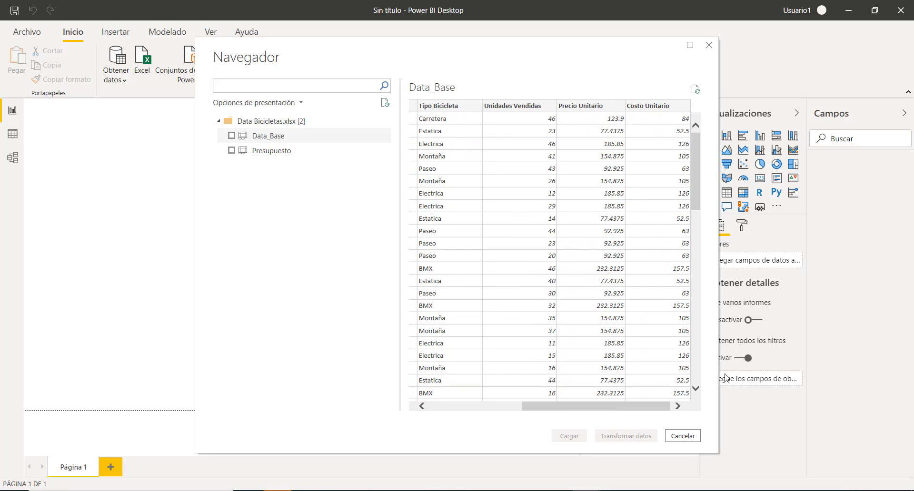
click(232, 135)
click(256, 153)
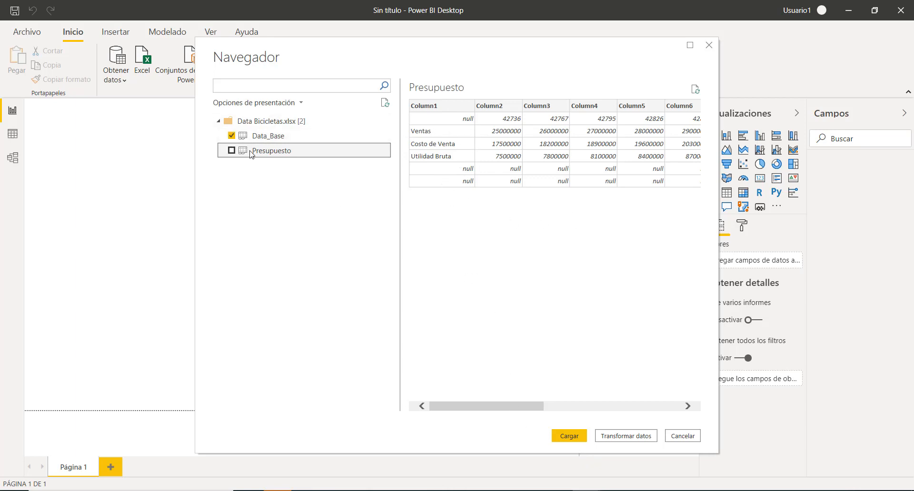
click(232, 150)
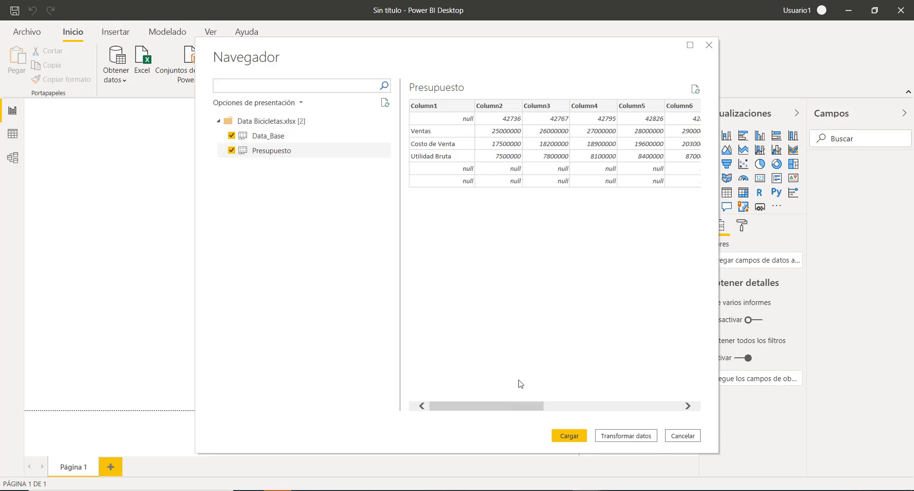
click(571, 436)
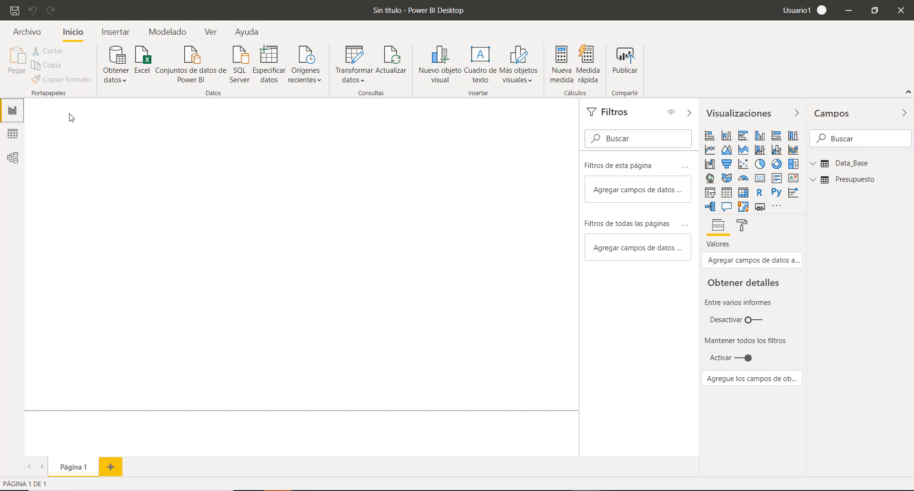
Examine the loaded rows of the Data_Base and Presupuesto tables in the data view
click(13, 136)
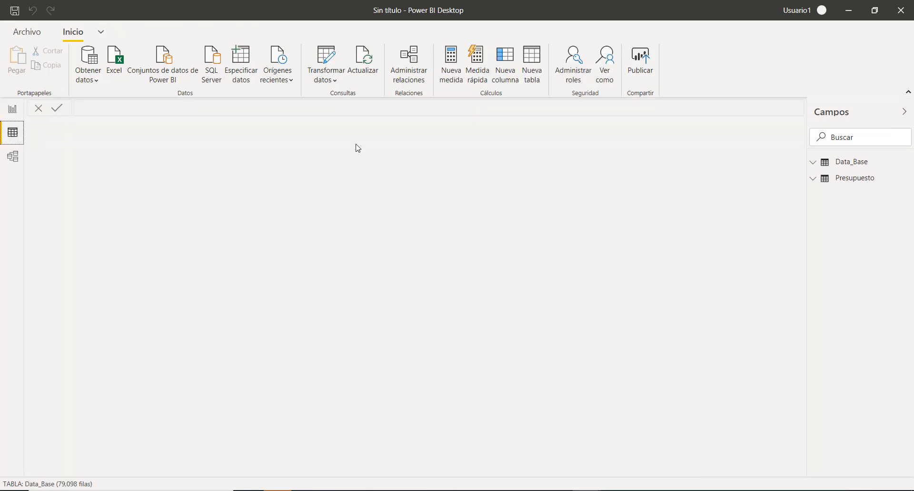
click(851, 167)
click(848, 180)
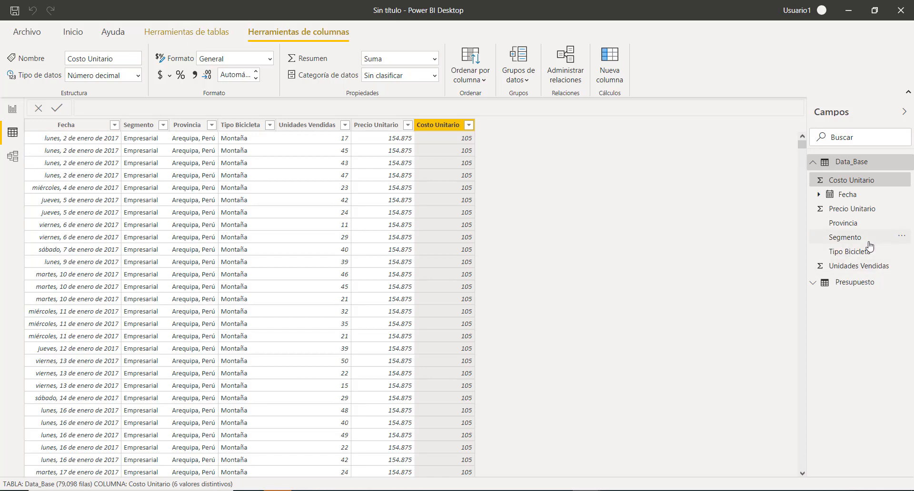
click(816, 168)
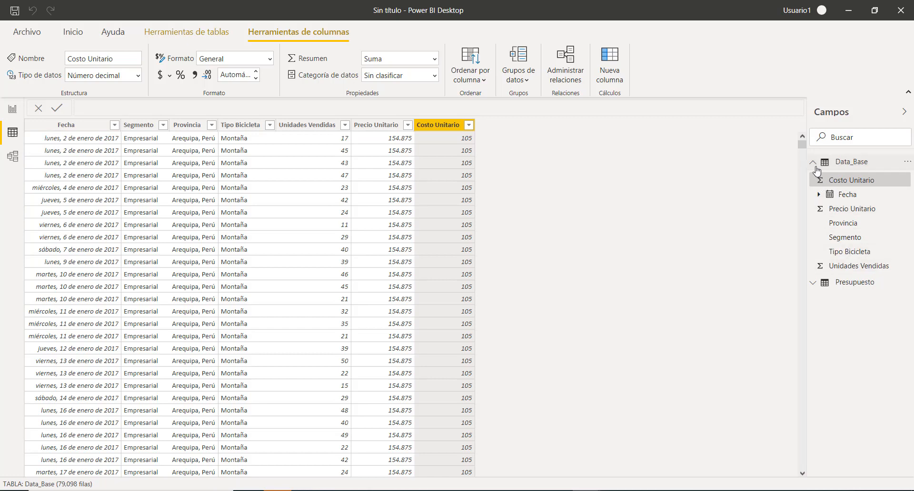
click(841, 179)
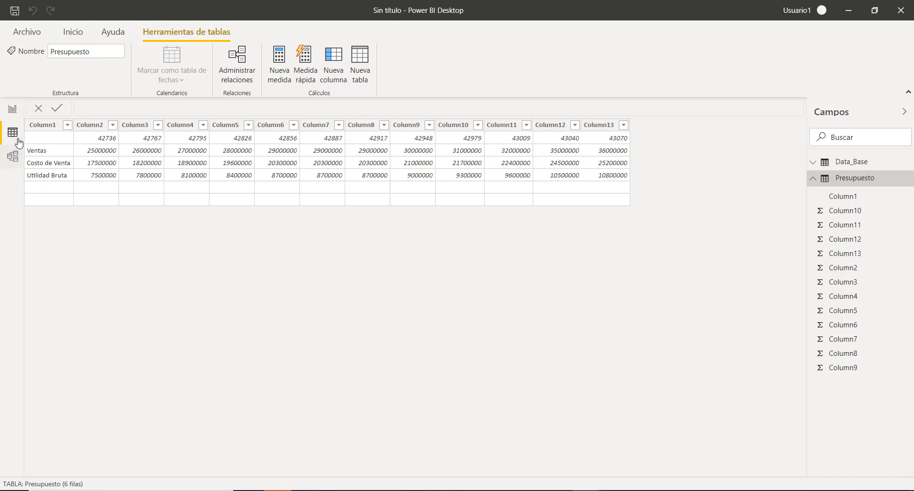
Open the Power Query editor and display the Presupuesto query
click(73, 32)
click(331, 65)
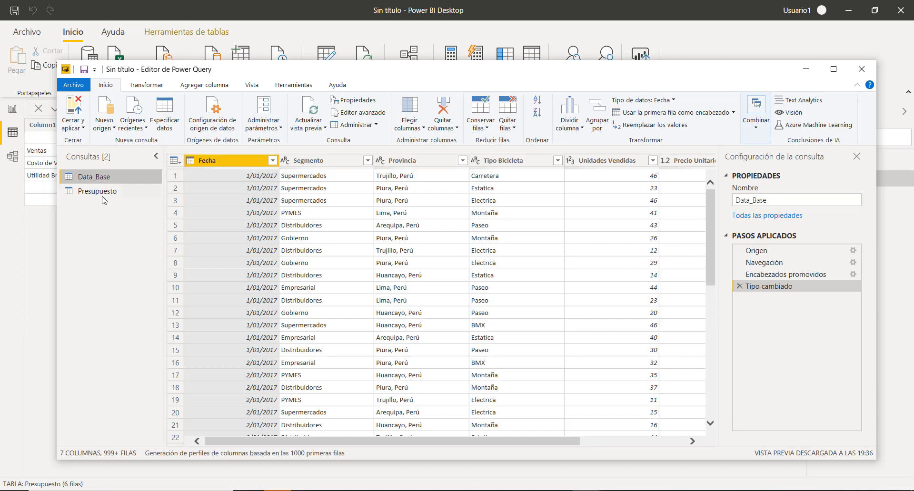
click(97, 191)
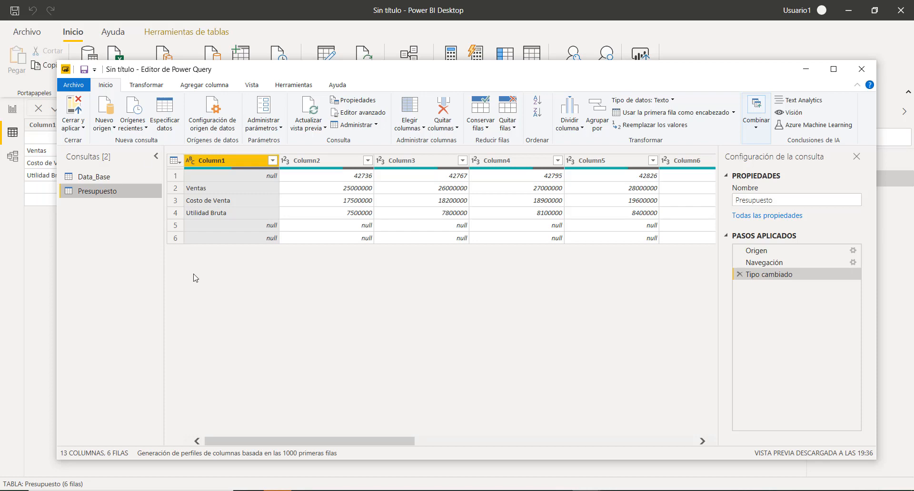
Transpose the Presupuesto table and promote its first row to column headers
click(147, 86)
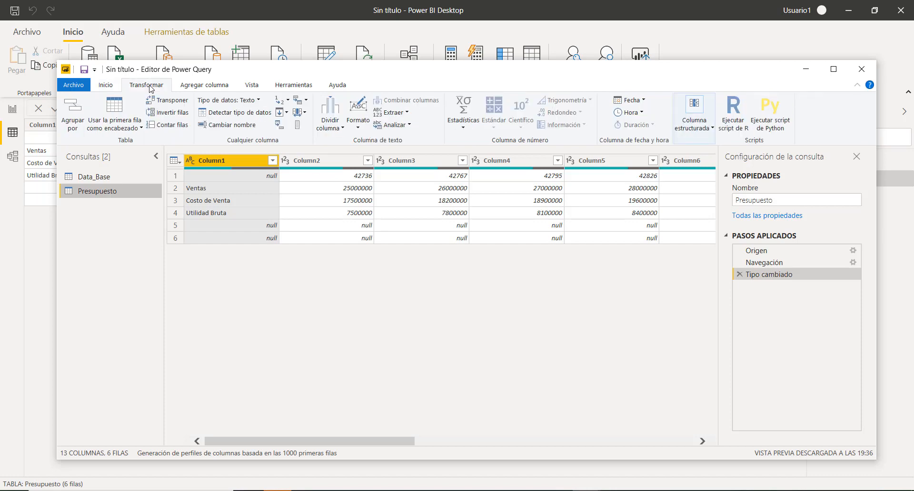
click(168, 100)
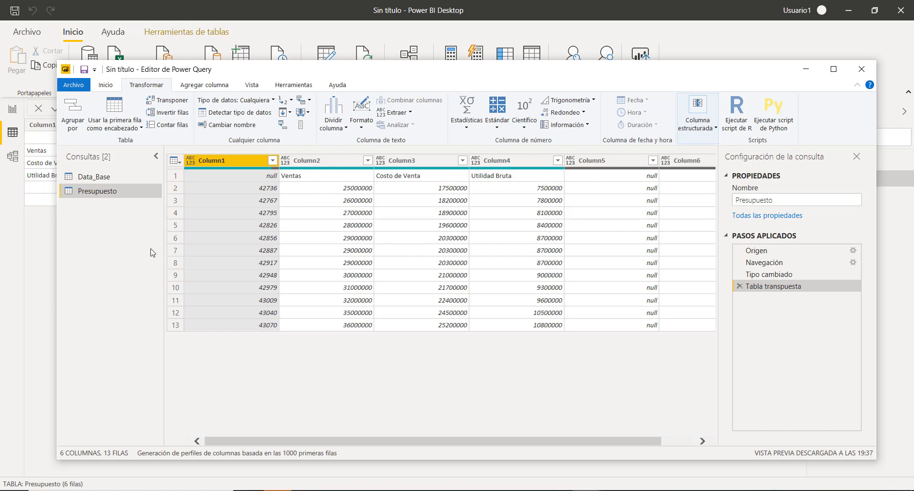
click(118, 109)
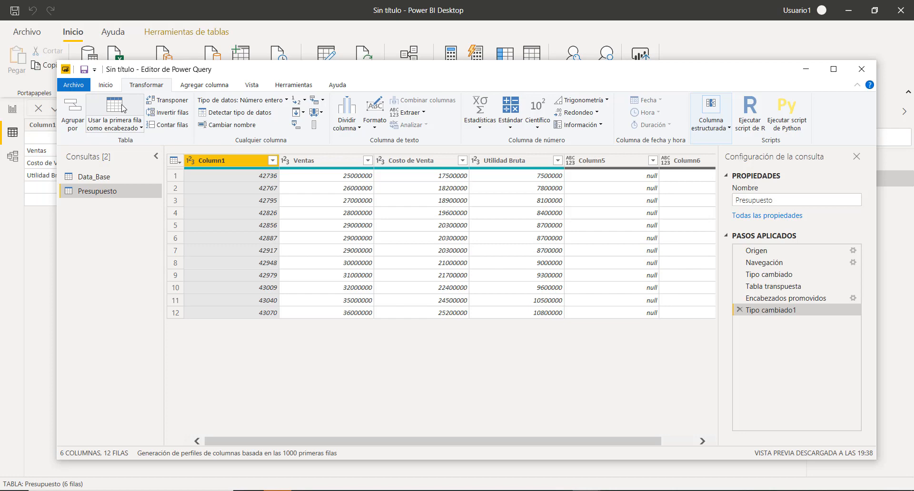
Rename the first column of the Presupuesto query, Column1, to Fecha
double_click(242, 167)
text(Fecha)
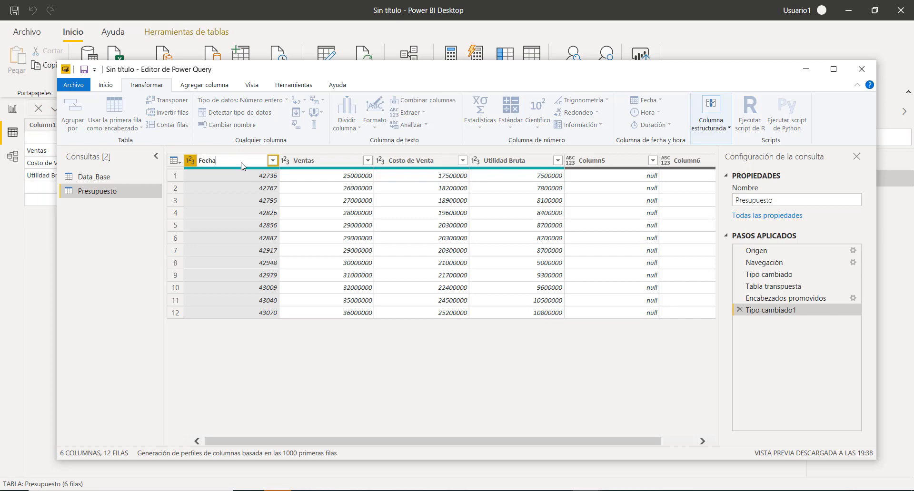
key(Return)
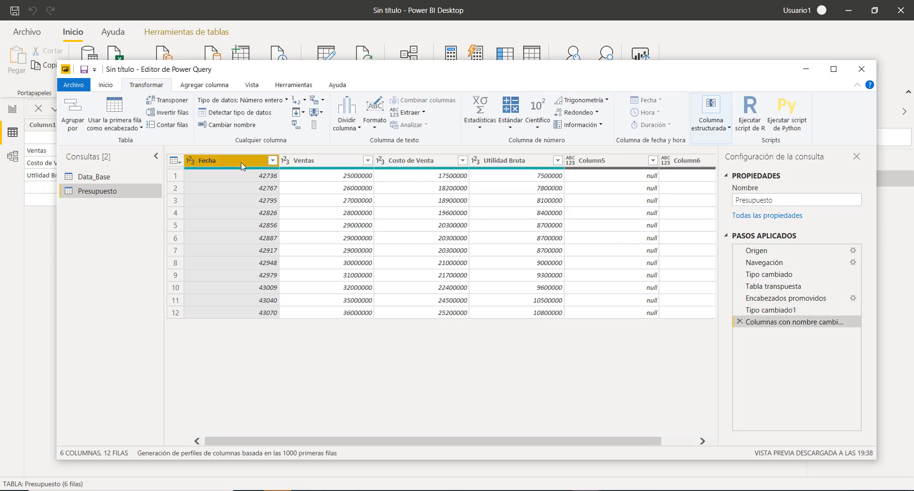
Change the data type of the Fecha column in Presupuesto to Fecha
click(273, 161)
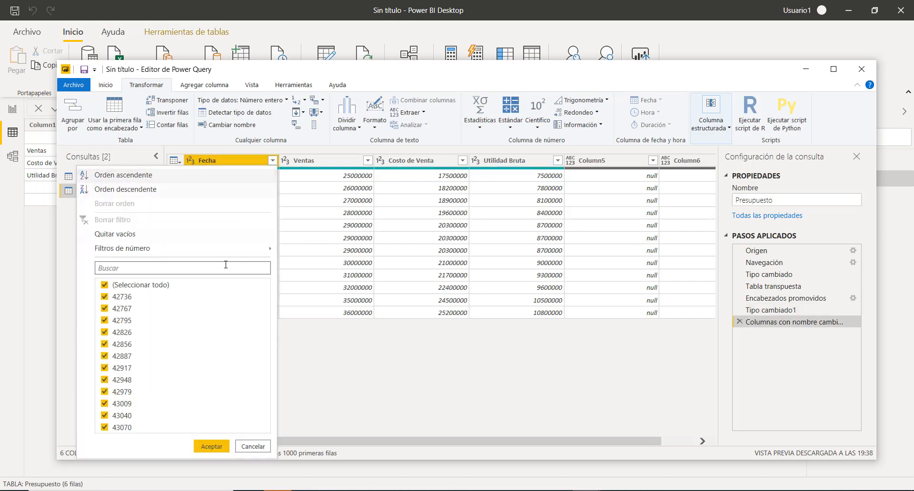
click(305, 226)
click(255, 164)
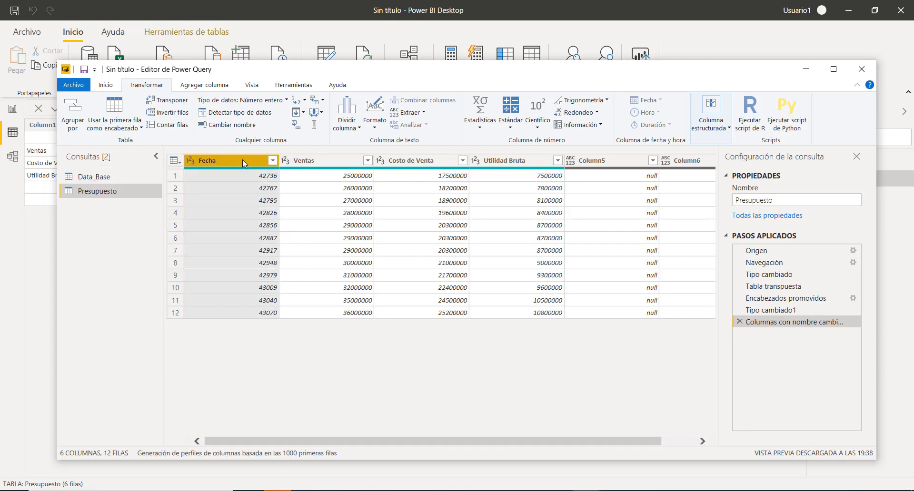
right_click(243, 162)
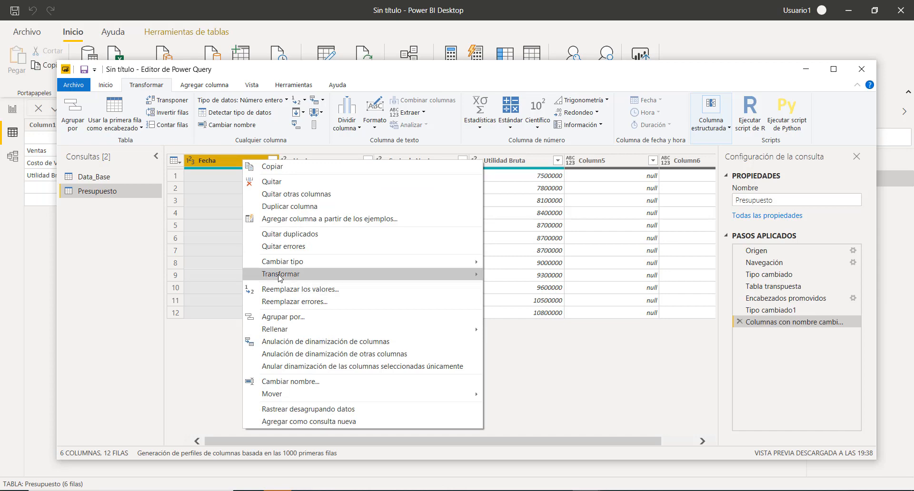
mouse_move(284, 265)
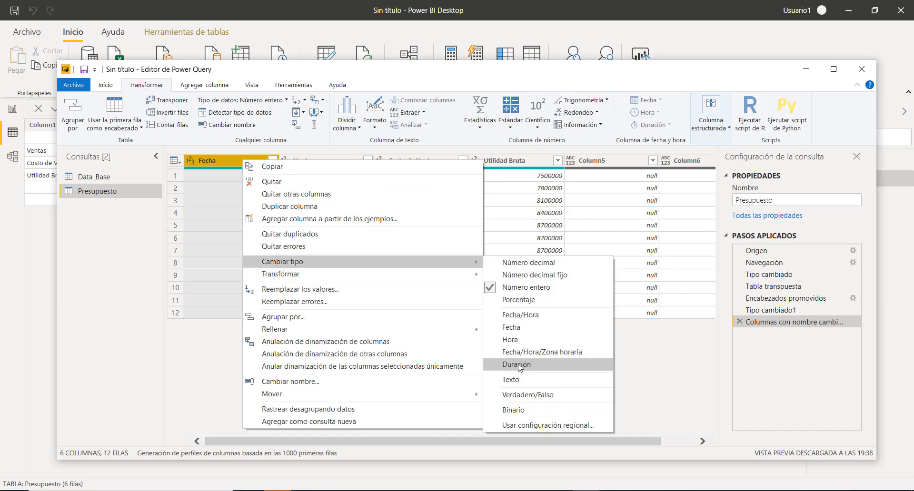
click(507, 328)
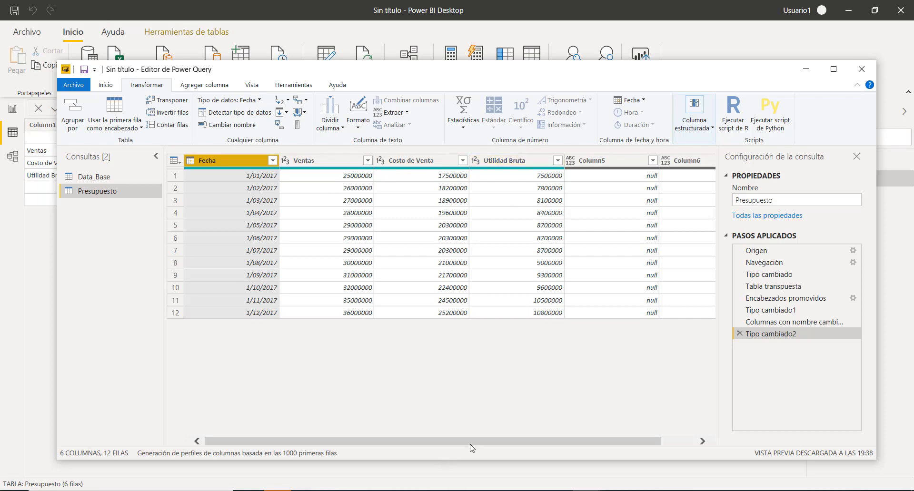
Remove the empty columns Column5 and Column6 from the Presupuesto query
drag(468, 441, 598, 472)
click(594, 162)
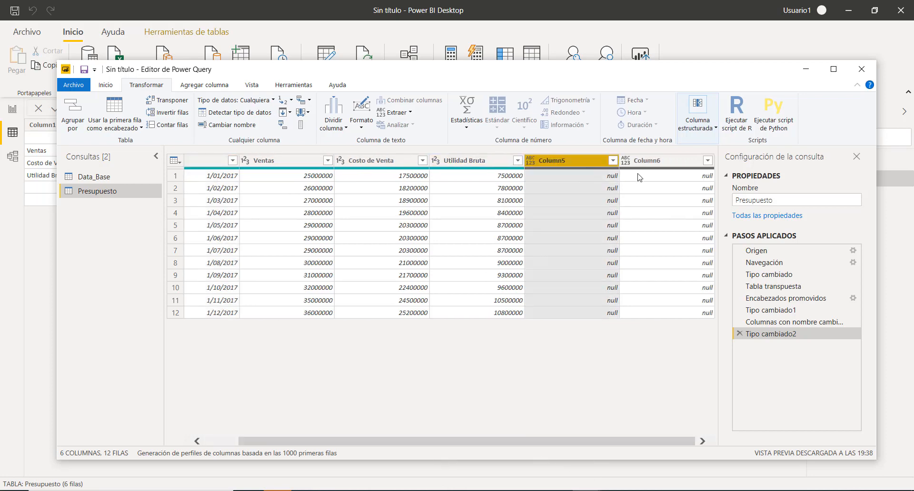
ctrl+click(655, 165)
right_click(655, 165)
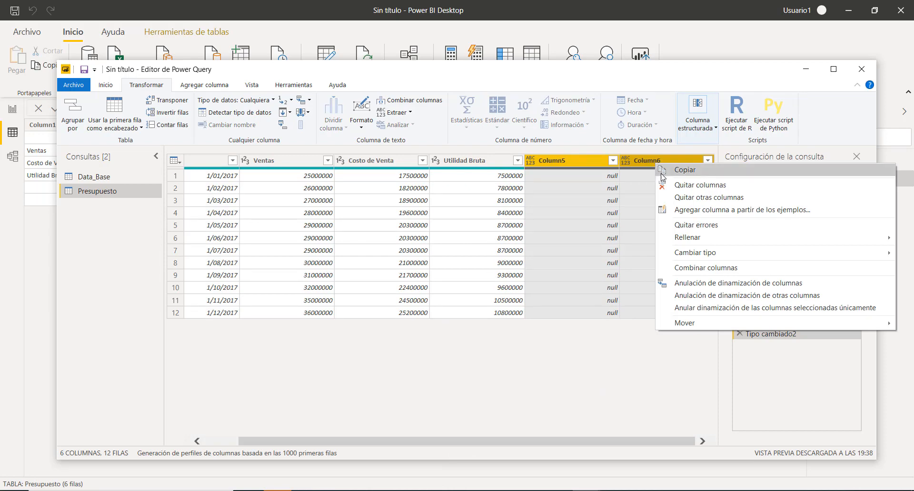
click(671, 188)
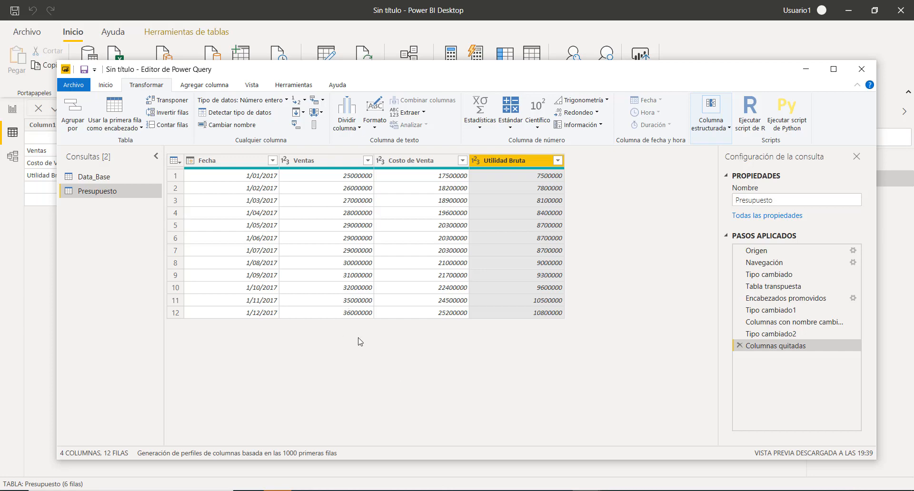
Review the Data_Base query's columns through to Costo Unitario and the commands available for adding columns
click(104, 178)
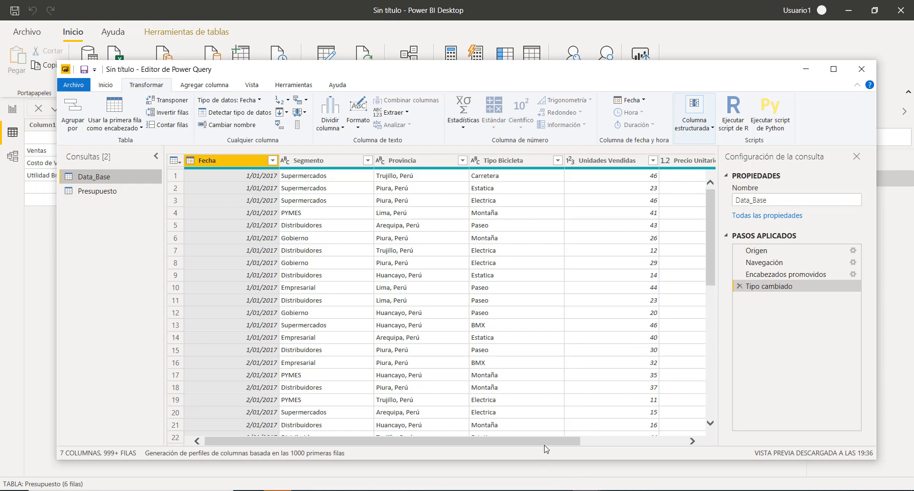
drag(545, 442, 663, 449)
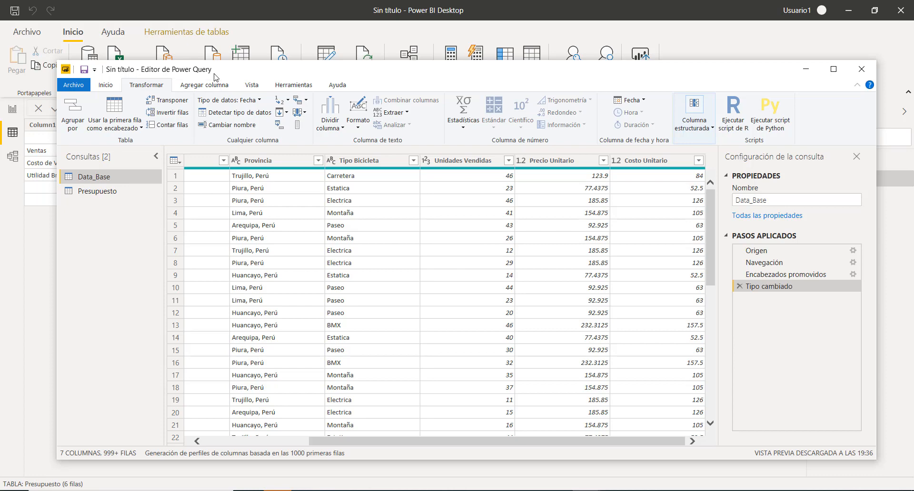
click(214, 86)
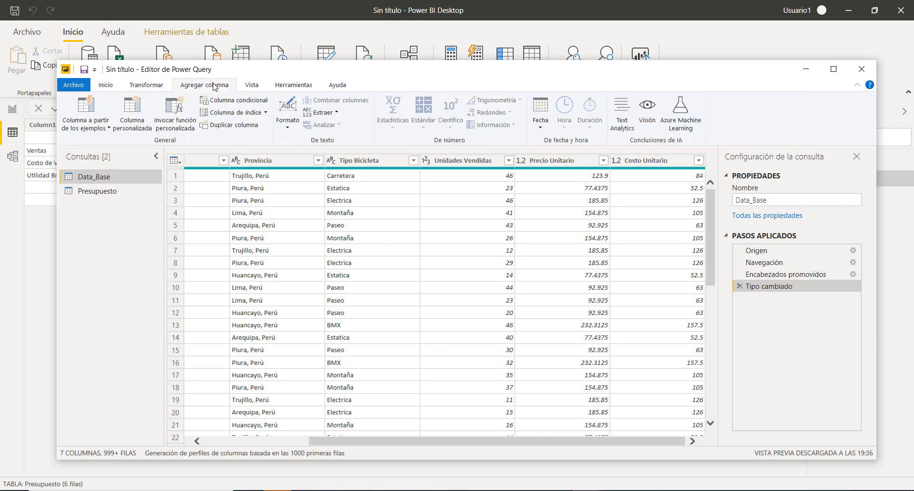
Examine the Presupuesto query's M code in the Advanced Editor, including Table.PromoteHeaders and Table.RemoveColumns, and the options of its Columnas quitadas step
click(252, 86)
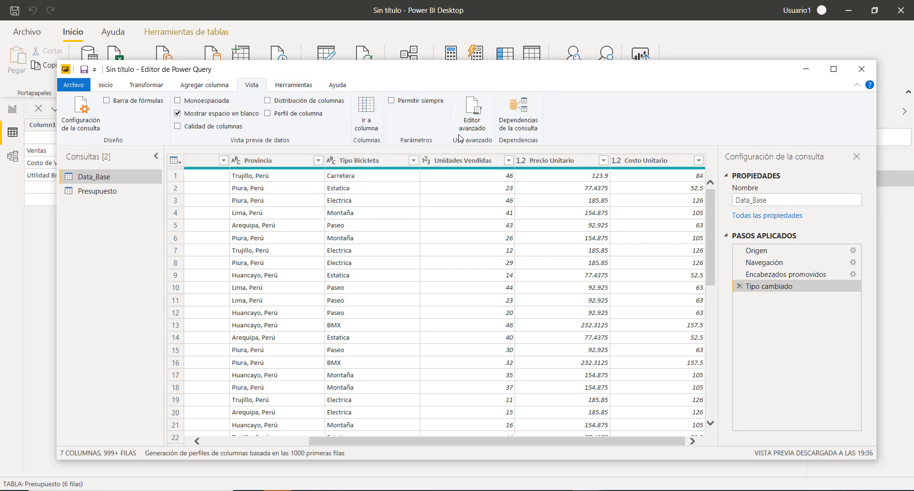
click(105, 193)
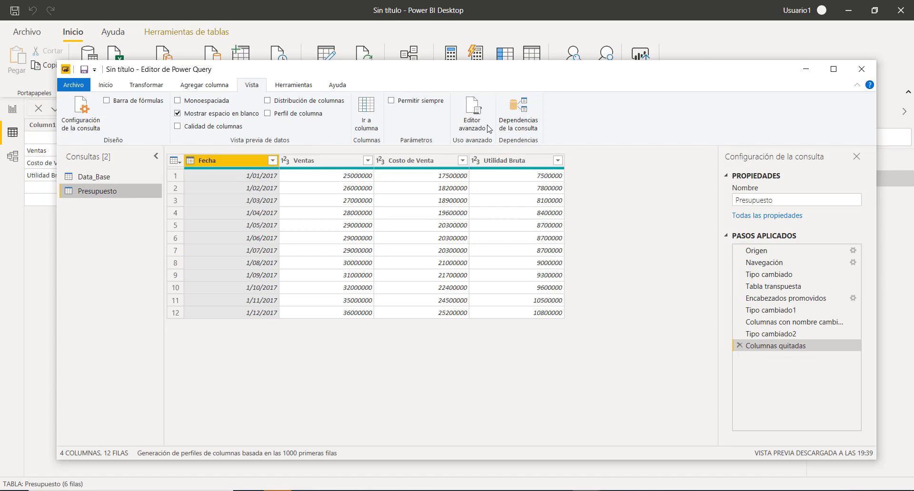
click(473, 114)
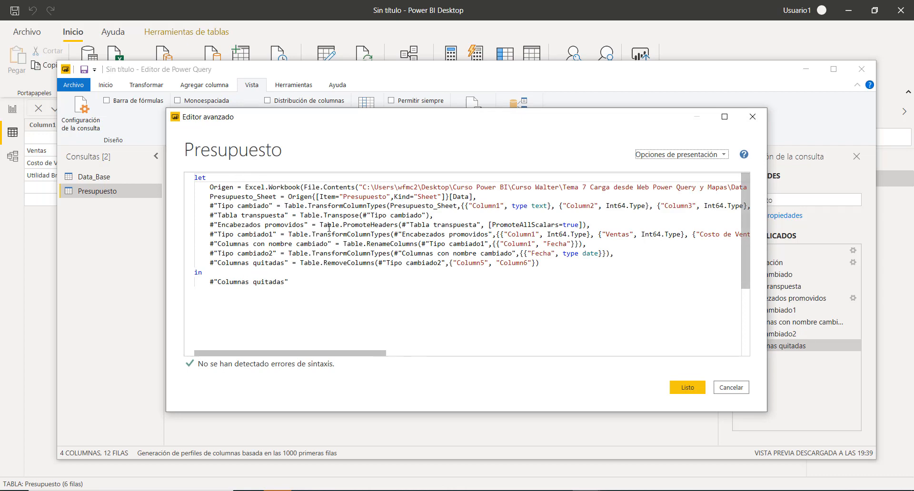
drag(323, 226, 398, 227)
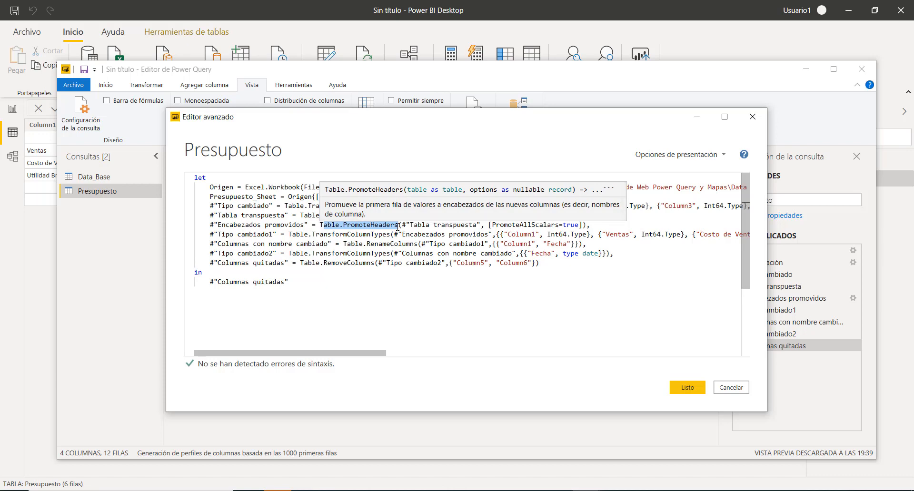
click(581, 274)
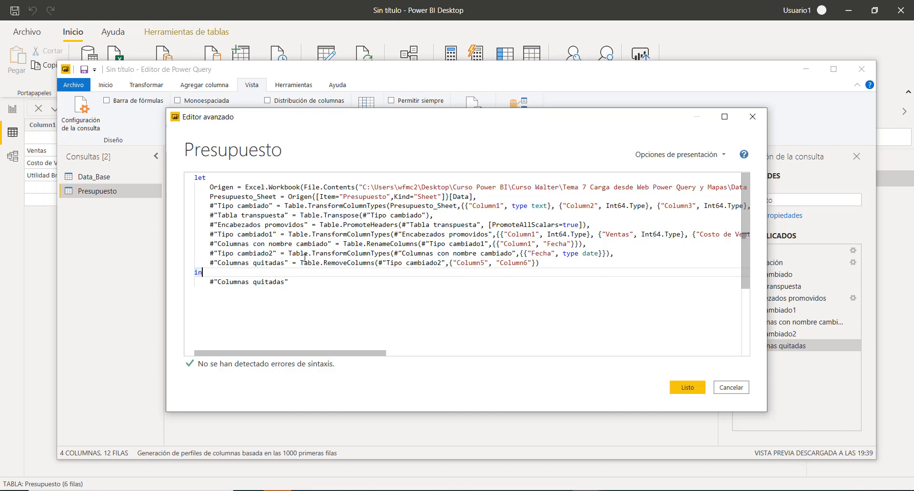
drag(300, 262, 376, 263)
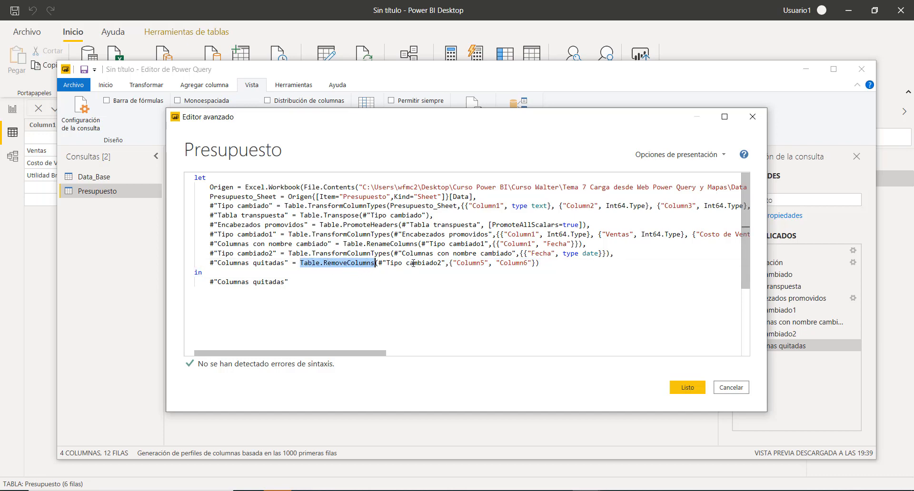
click(559, 262)
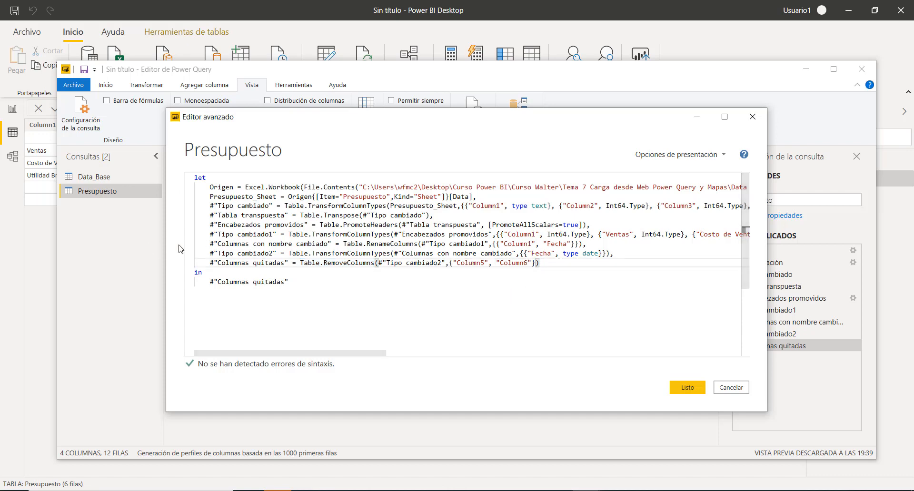
click(730, 388)
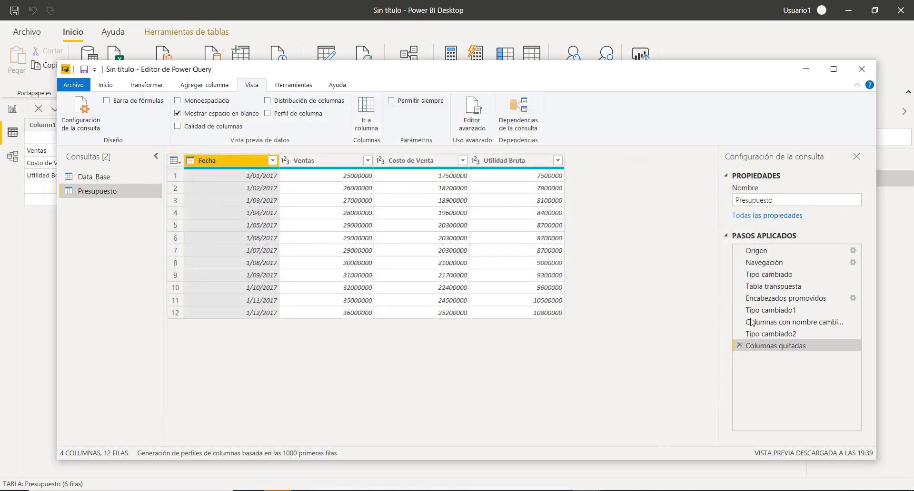
right_click(841, 346)
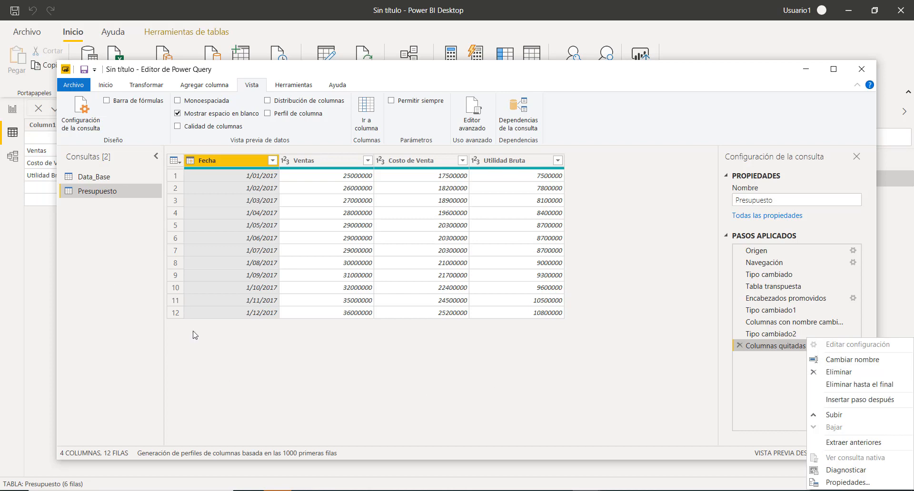
click(243, 362)
Apply the query changes to the model, close the Power Query editor, and display the Data_Base table in data view
click(101, 181)
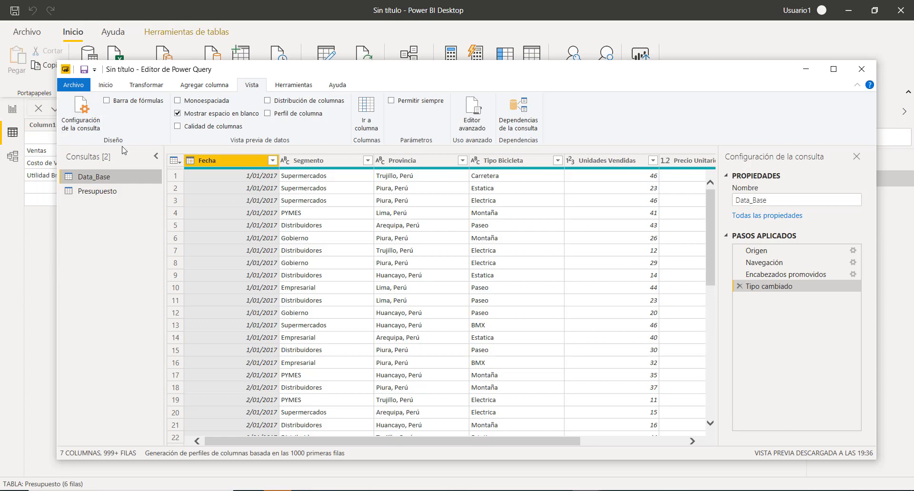
click(104, 87)
click(73, 113)
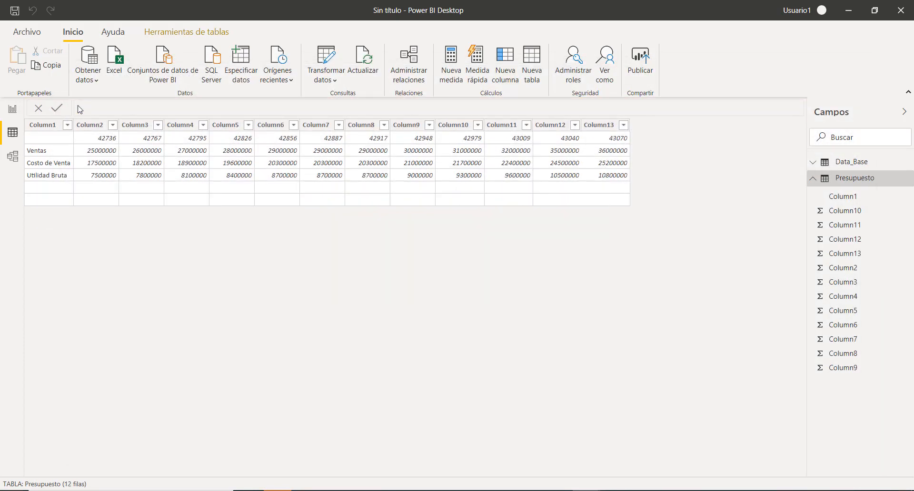
click(13, 138)
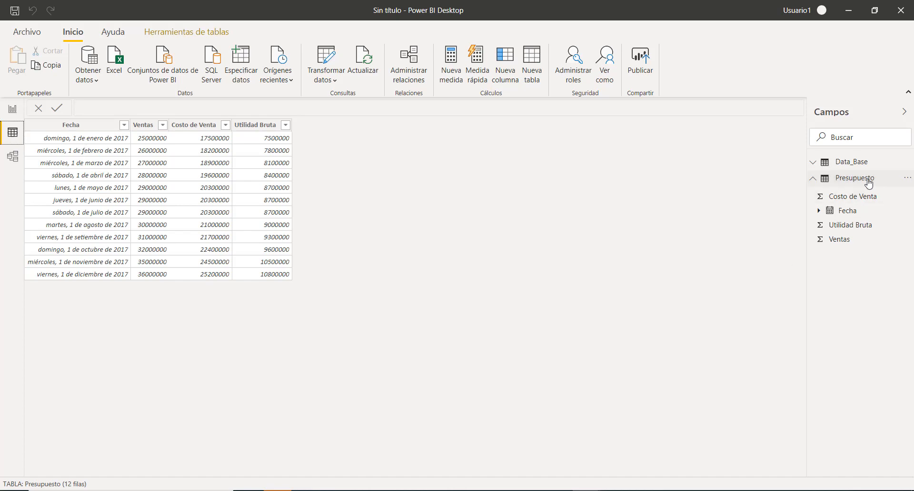
click(861, 162)
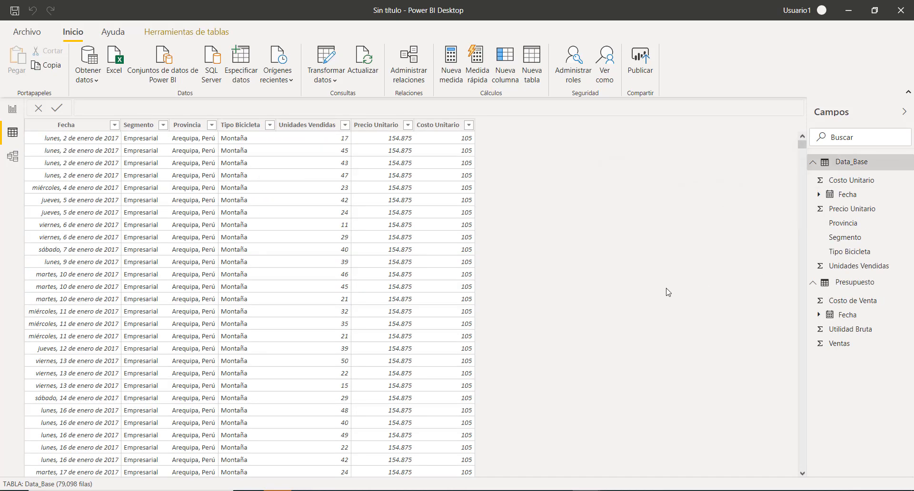
Save the report as Proyecto10A.pbix in the Tema 7 folder, basing the name on the existing Proyecto09.pbix
click(21, 32)
click(58, 112)
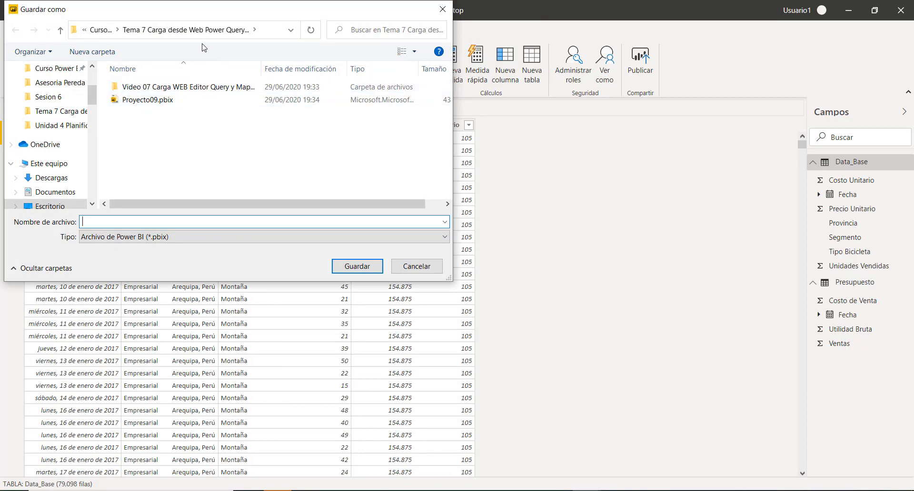
click(151, 101)
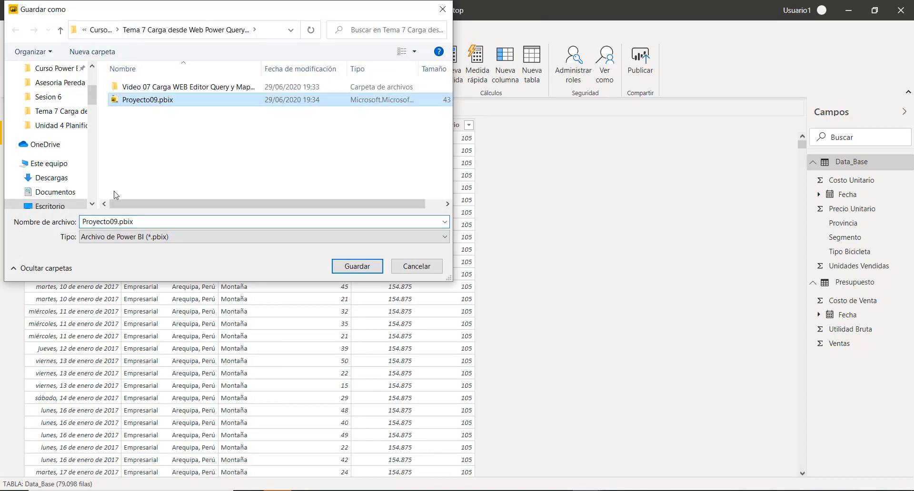
double_click(119, 224)
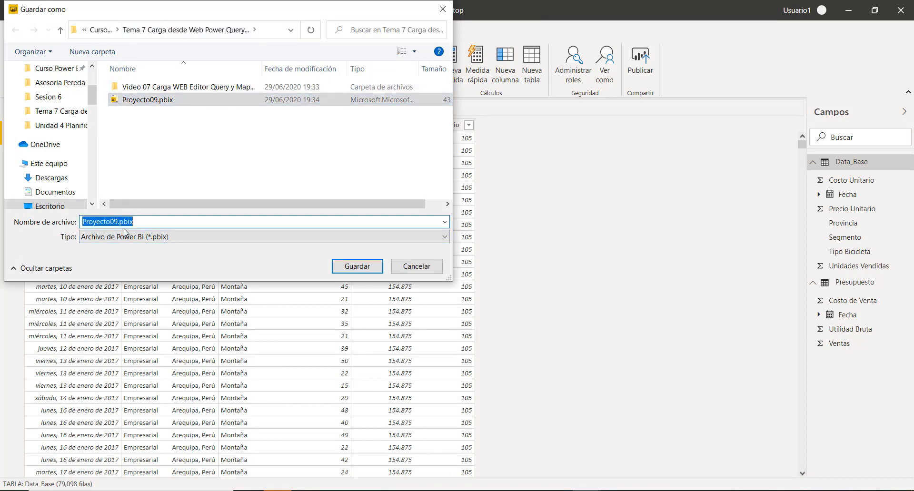
click(119, 225)
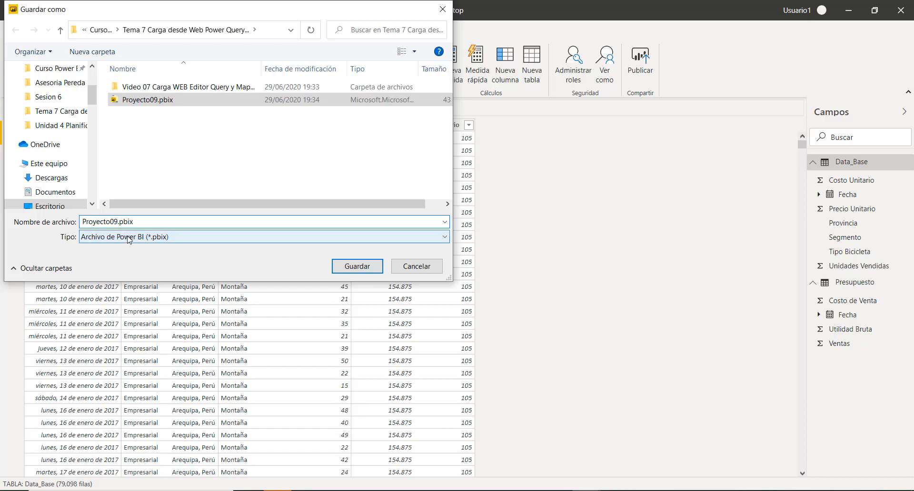
key(BackSpace)
key(BackSpace)
text(10)
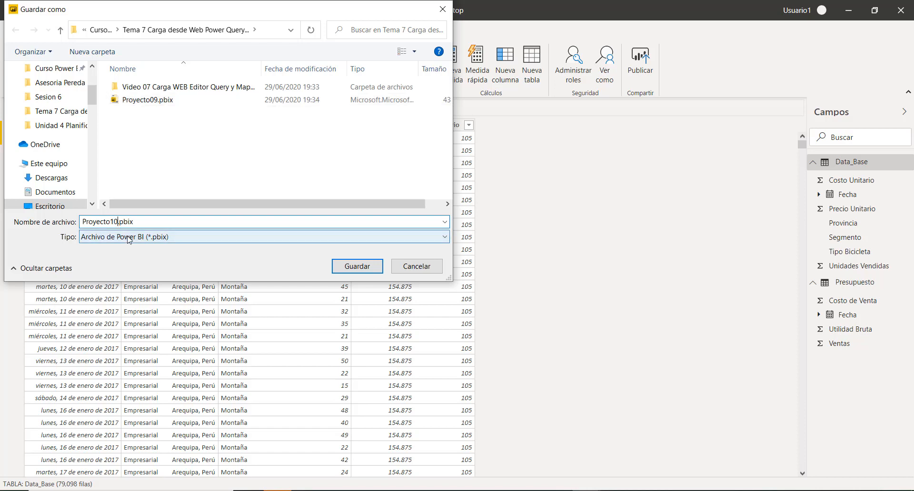
text(A)
click(357, 266)
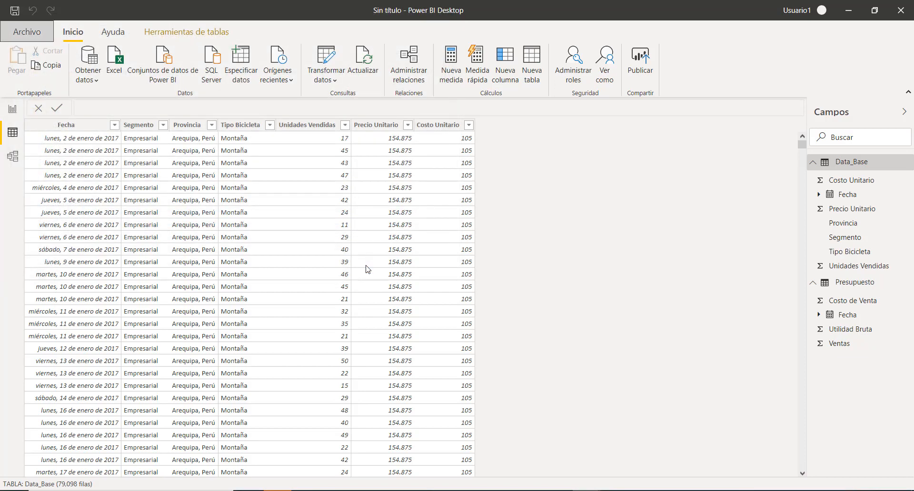